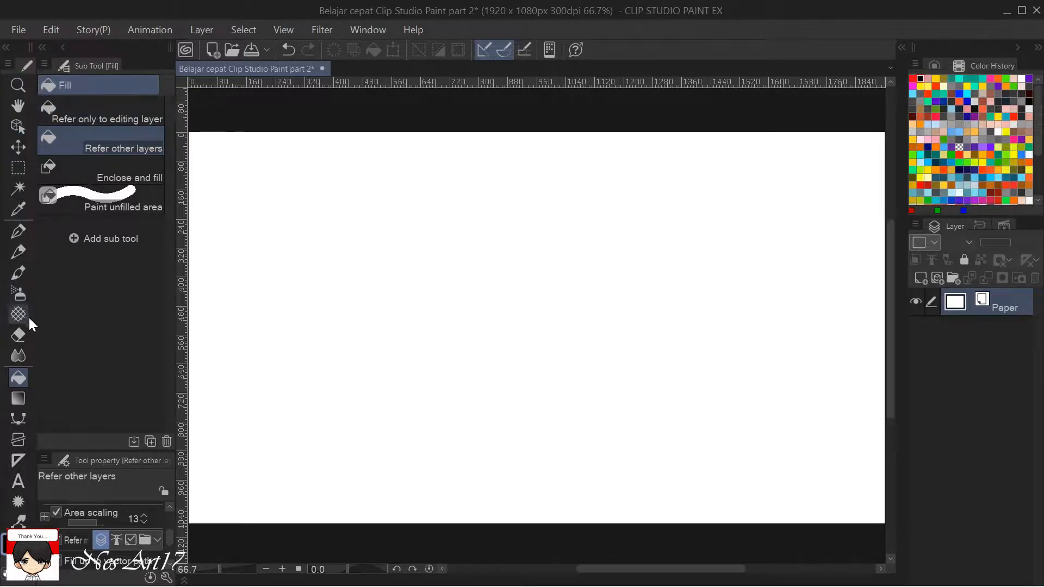
Show the Color Wheel palette and choose a dark greyish red with H 0, S 13, V 40.
left_click(933, 63)
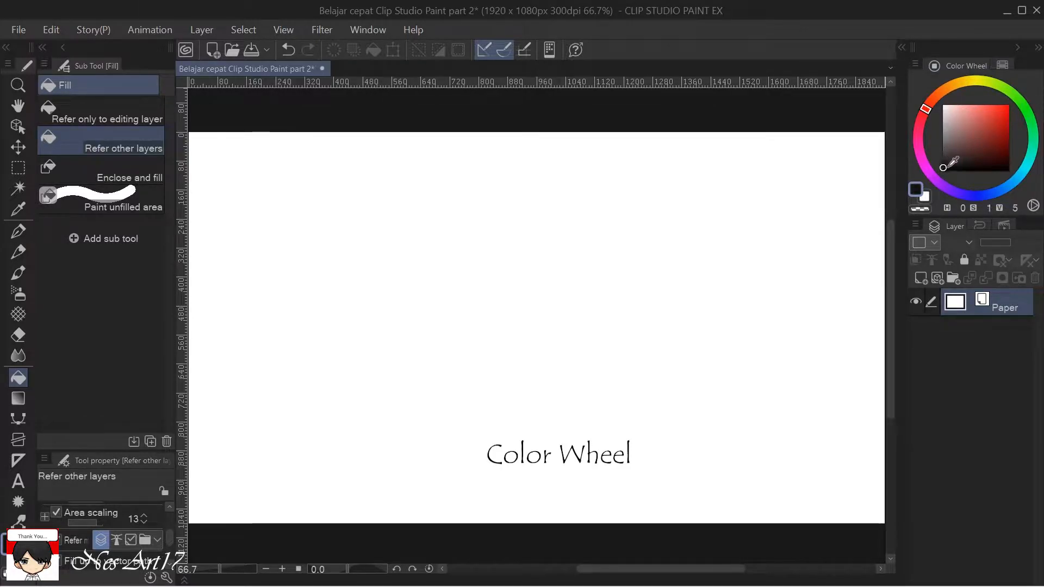
left_click_drag(1001, 169, 957, 118)
left_click_drag(972, 168, 956, 141)
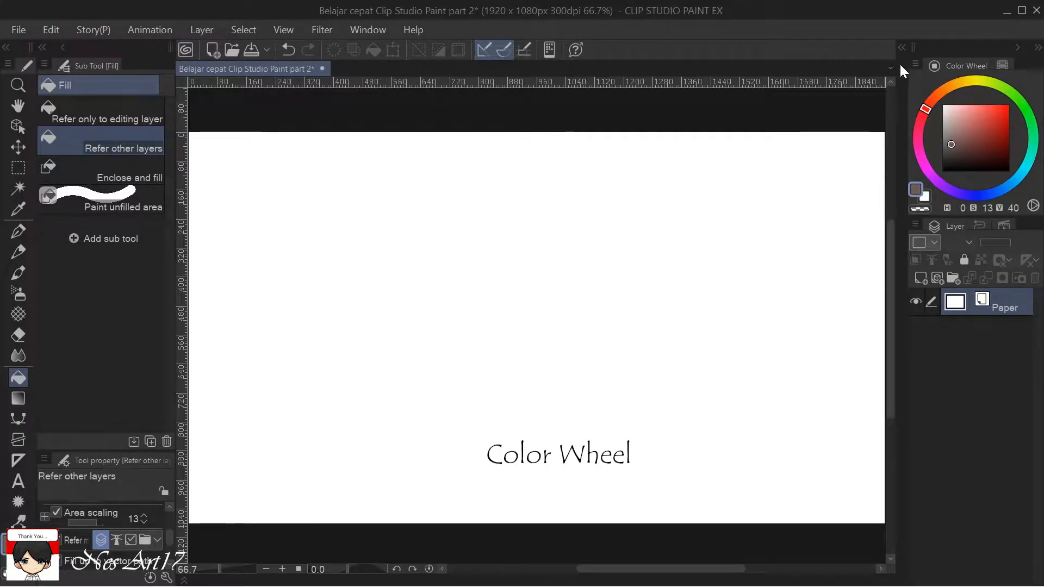
Switch the Color Wheel to the HLS color space and choose a soft red with H 0, L 64, S 49.
left_click(915, 65)
left_click(903, 99)
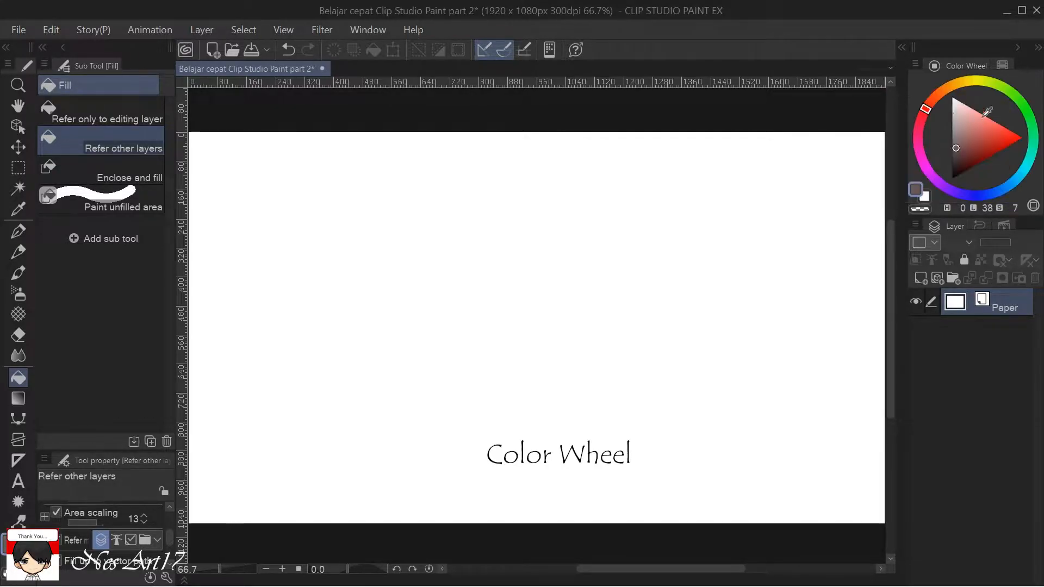
left_click(960, 158)
mouse_move(960, 158)
left_mouse_down()
mouse_move(952, 153)
mouse_move(978, 126)
left_mouse_up()
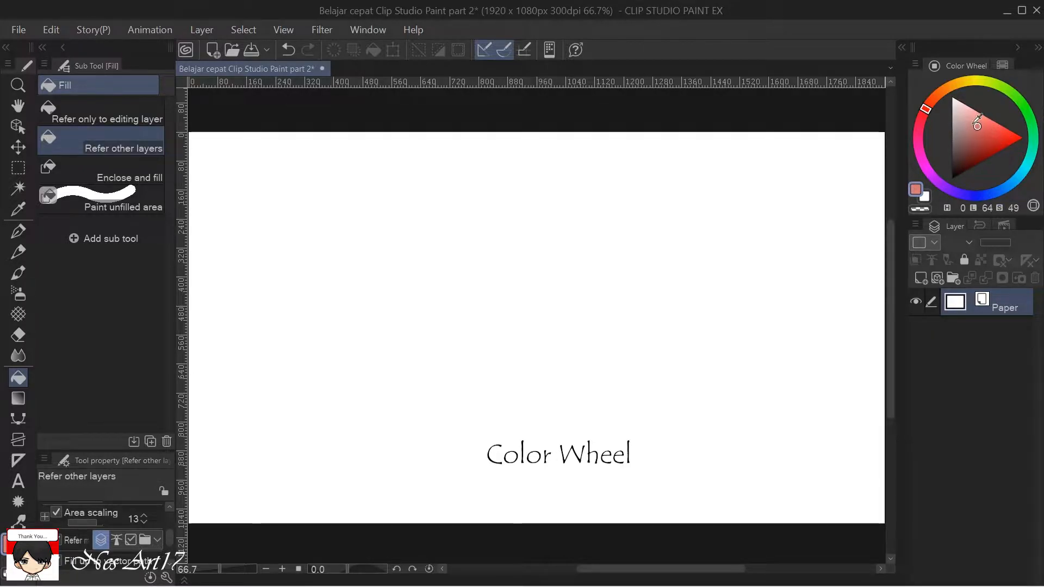
Switch the Color Wheel to the HSV color space and choose a light grey with S 0, V 70.
left_click(915, 64)
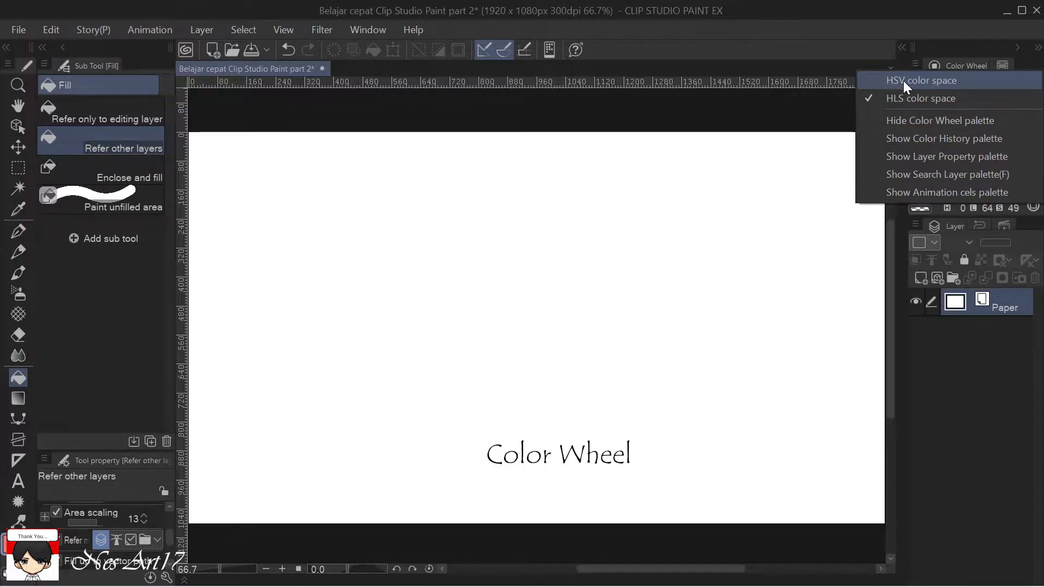
left_click(908, 80)
left_click(978, 136)
left_click(987, 122)
left_click(942, 105)
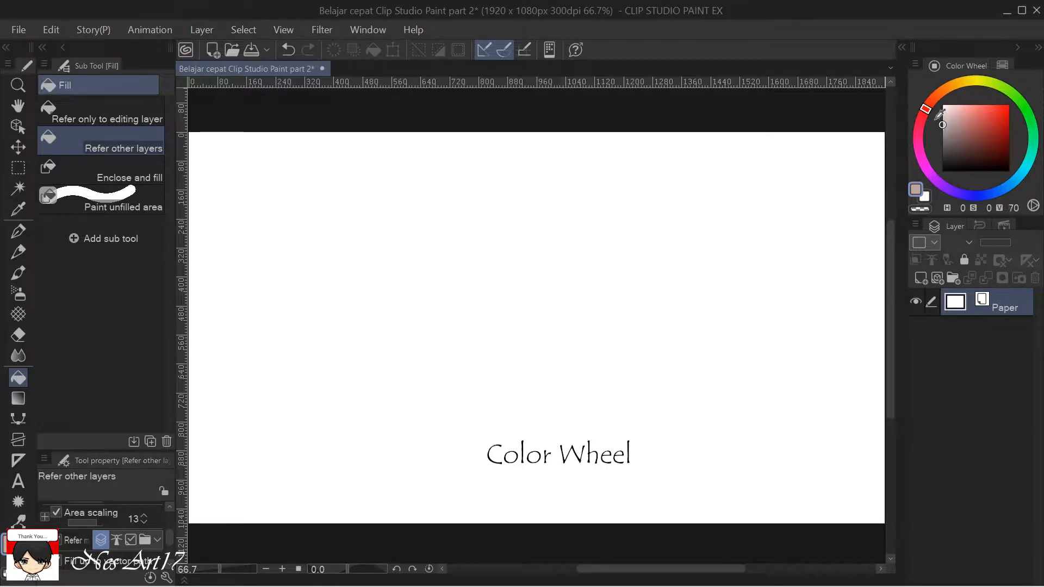
Add a raster layer and scribble a small filled oval with the G-pen, using a bright green from the Color History.
left_click(1001, 65)
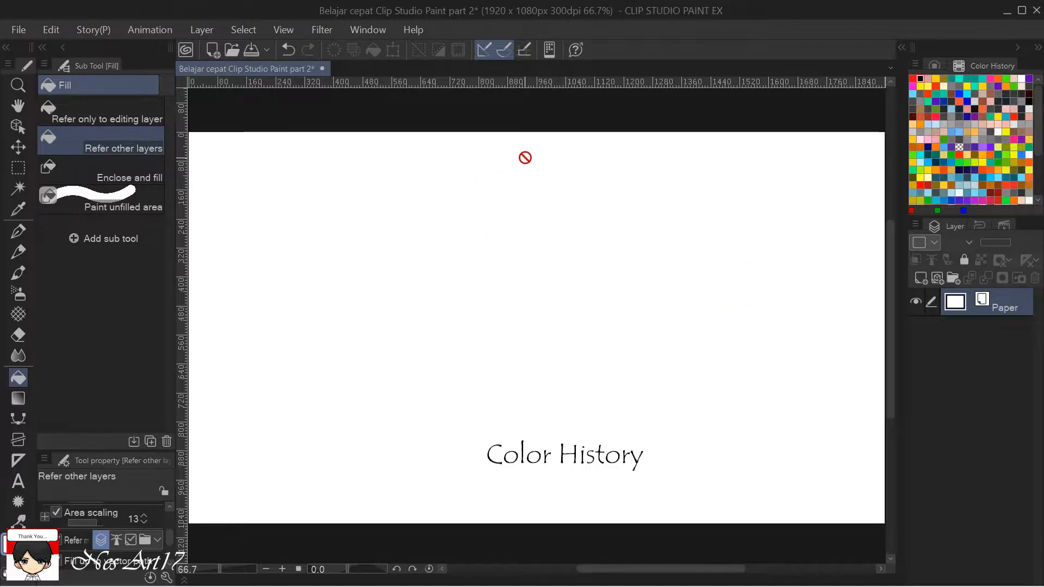
key("p")
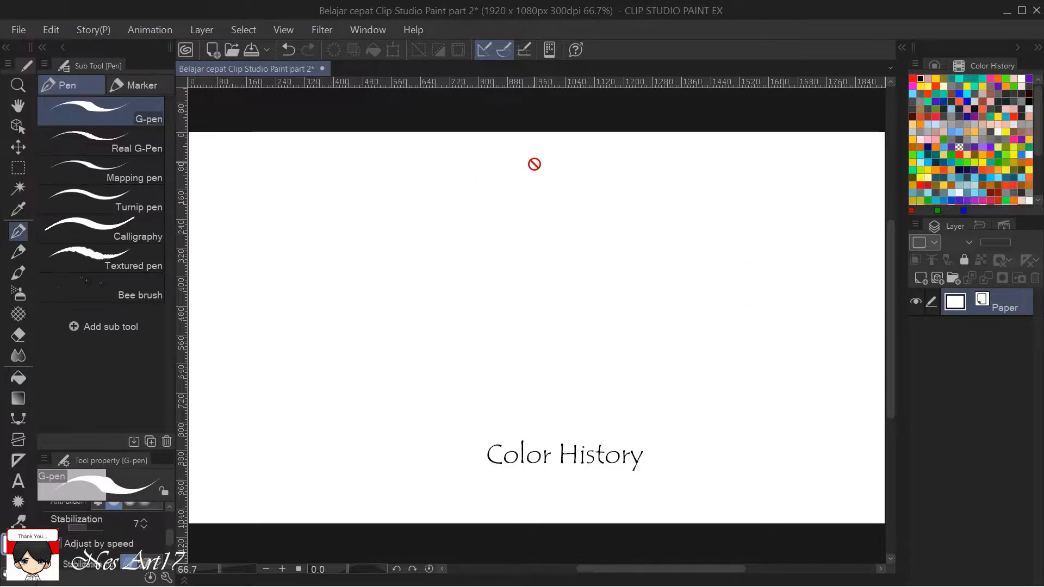
left_click(923, 279)
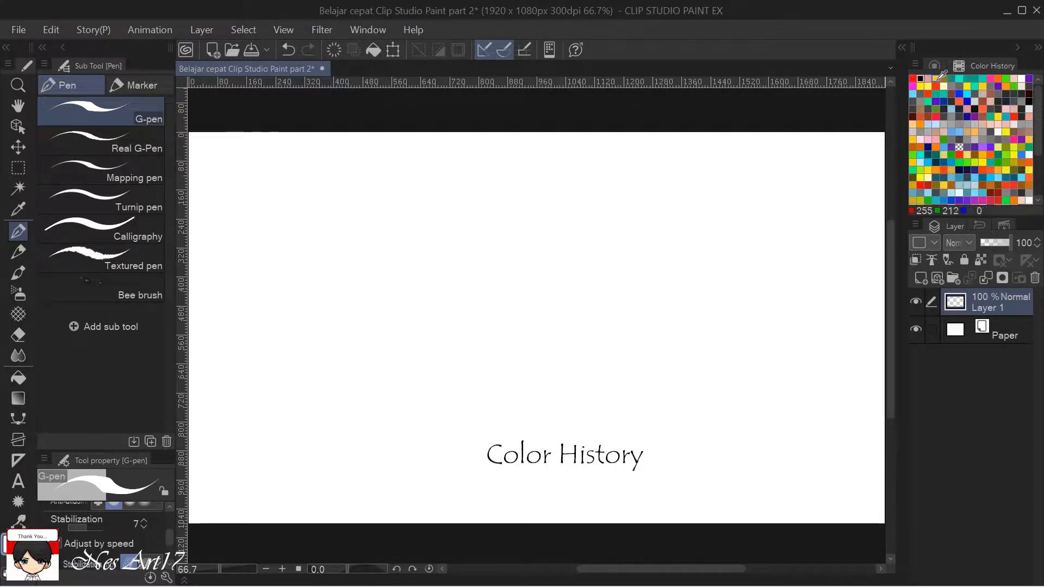
left_click(1007, 199)
left_click(1007, 200)
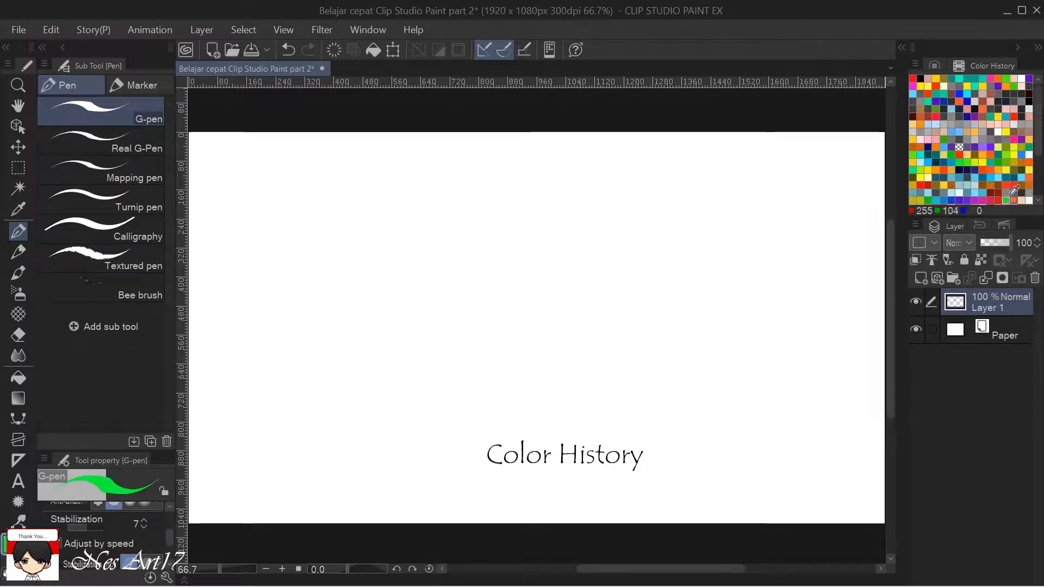
mouse_move(497, 233)
left_mouse_down()
mouse_move(496, 264)
mouse_move(503, 227)
mouse_move(523, 234)
mouse_move(526, 262)
mouse_move(496, 265)
mouse_move(517, 219)
mouse_move(487, 273)
left_mouse_up()
mouse_move(531, 237)
left_mouse_down()
mouse_move(508, 272)
mouse_move(511, 250)
mouse_move(535, 257)
left_mouse_up()
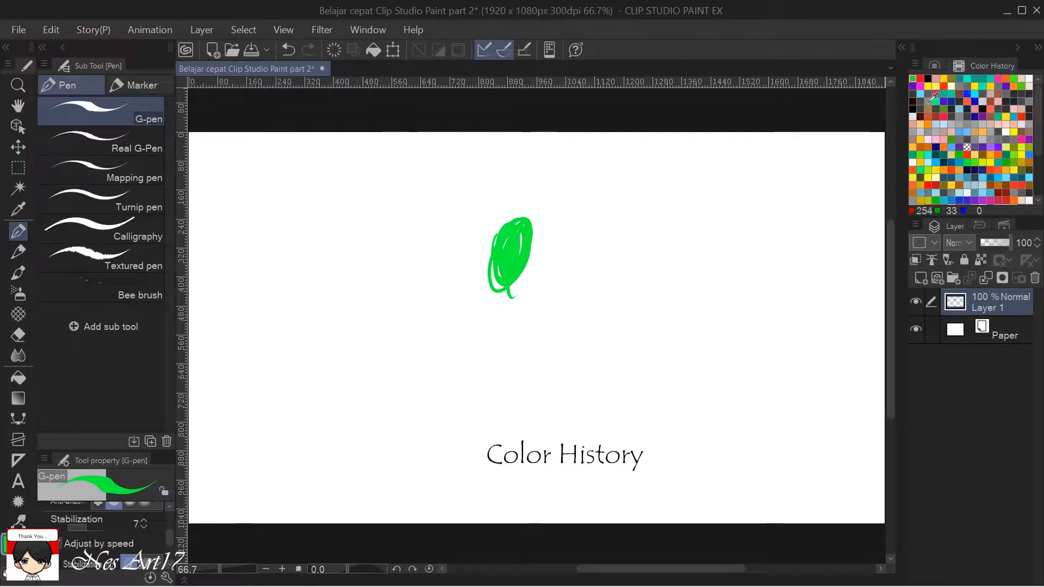
Delete the layer holding the green scribble and look through the Layer palette's command list.
left_click(1031, 278)
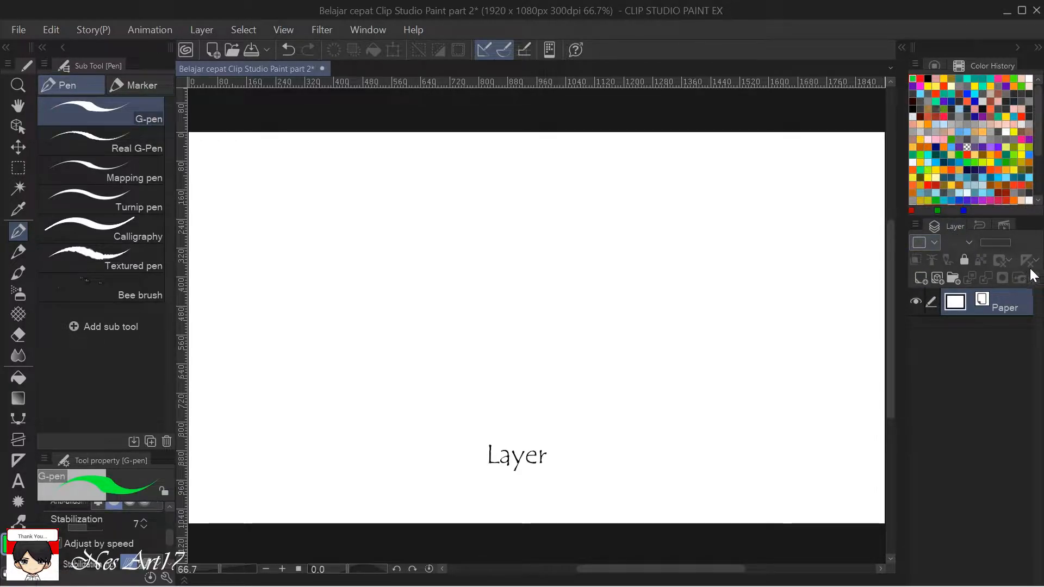
left_click(916, 224)
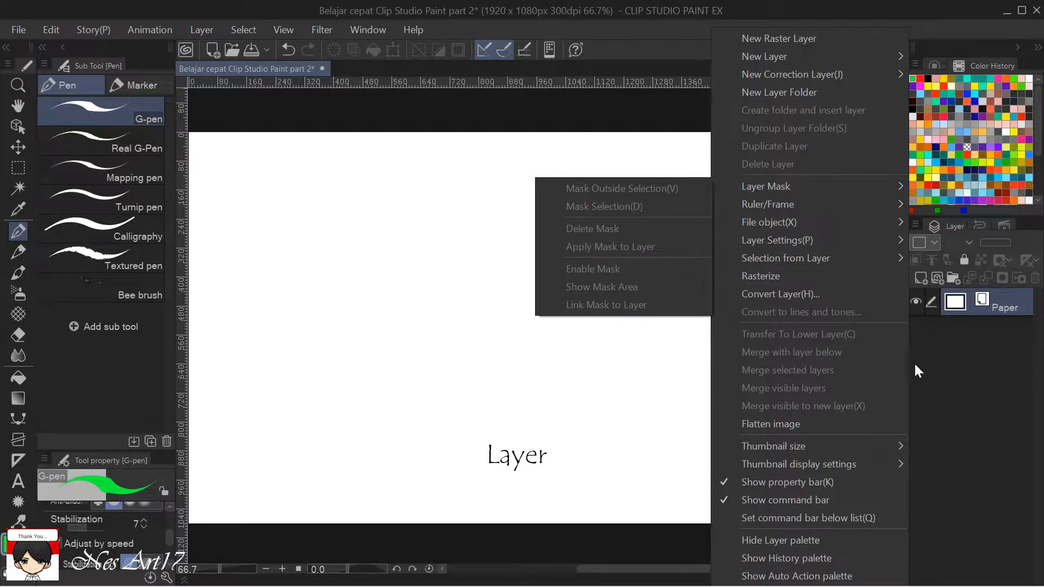
left_click(934, 357)
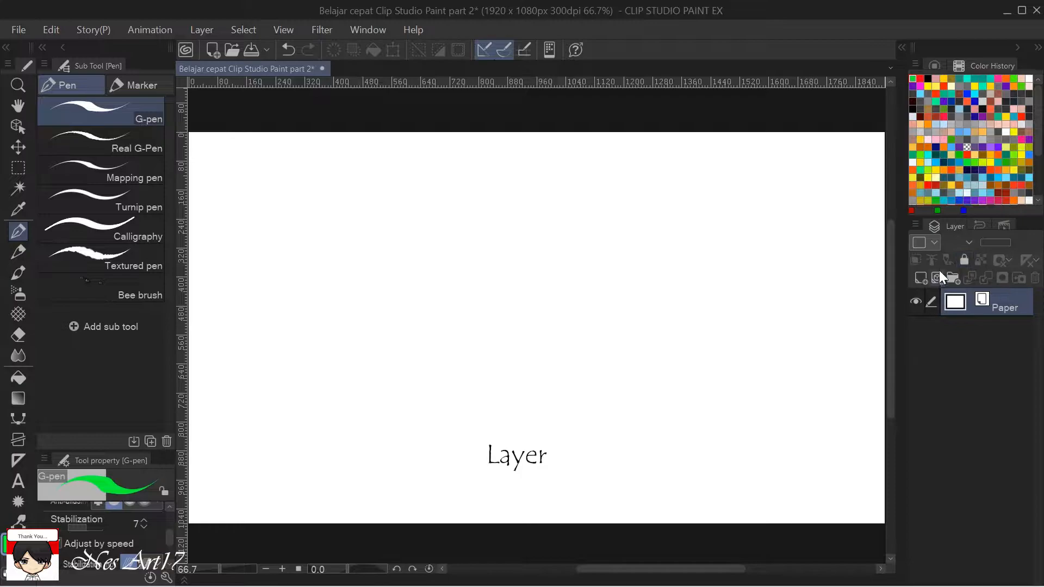
Add a raster layer above the paper and display the History palette.
left_click(980, 225)
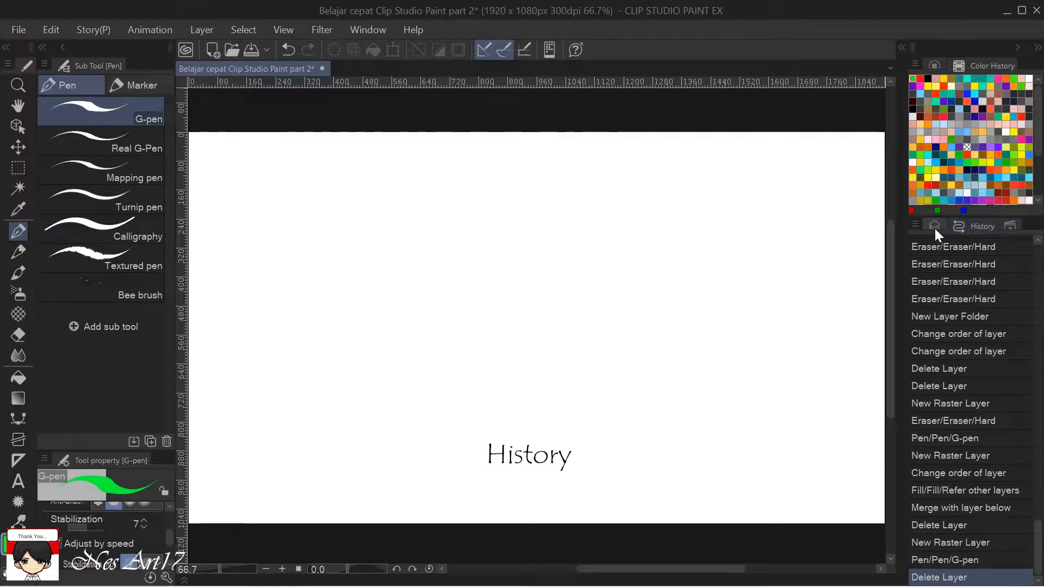
left_click(934, 226)
left_click(979, 228)
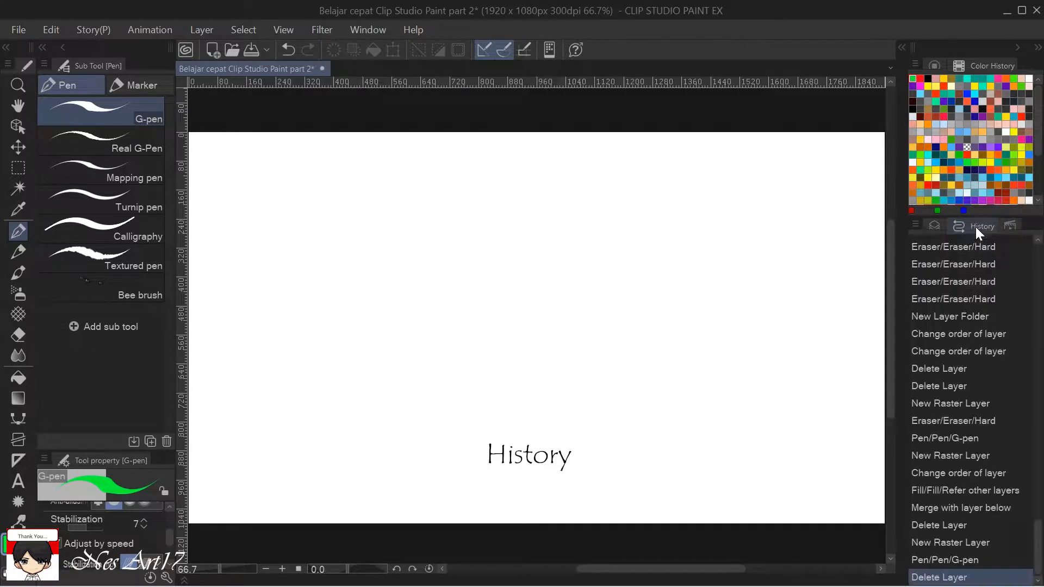
left_click(944, 227)
left_click(944, 279)
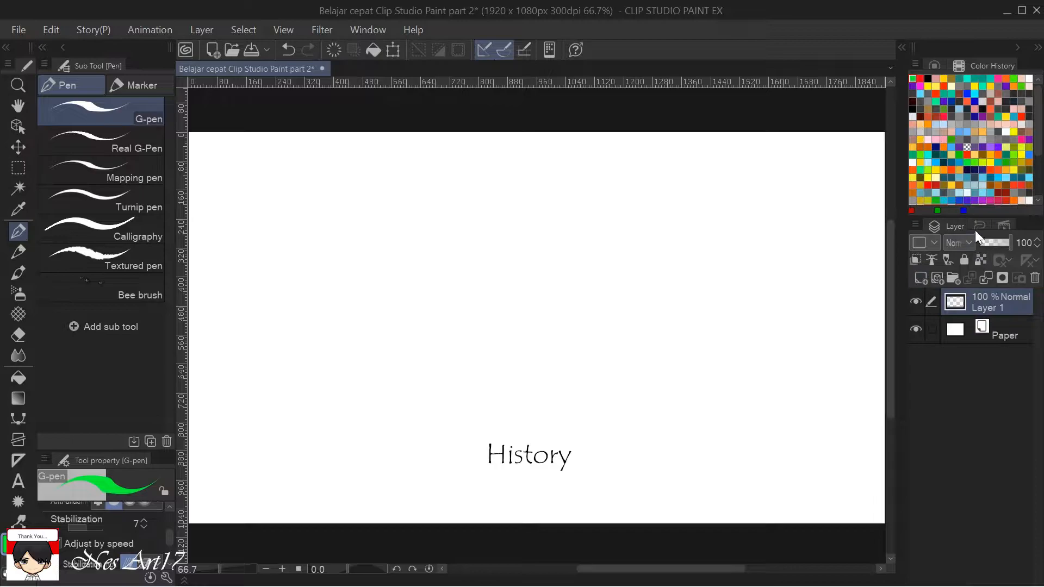
left_click(973, 228)
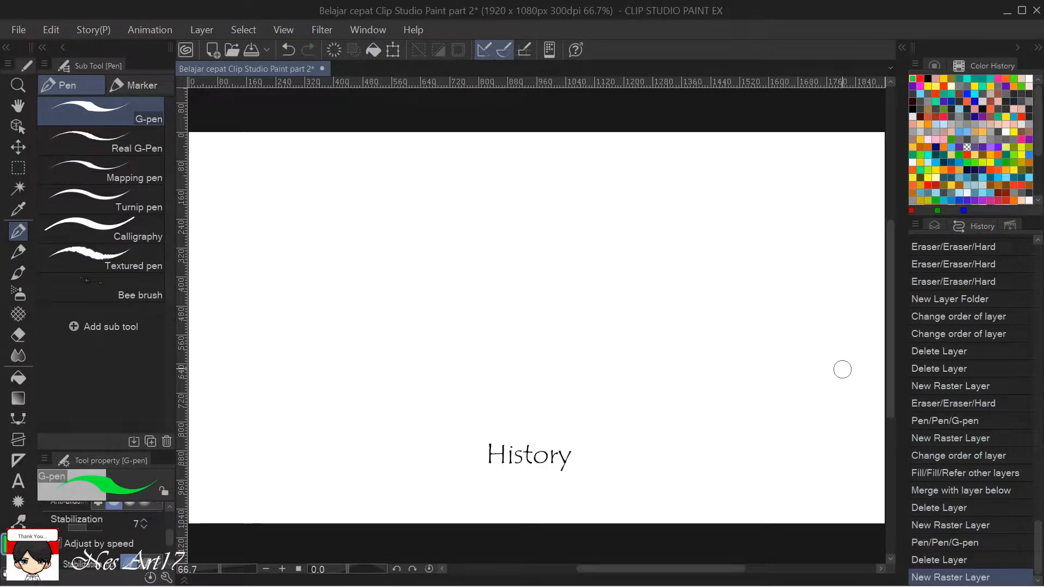
Draw six separate green G-pen strokes, starting with a looping scribble and spreading short marks across the canvas.
mouse_move(441, 246)
left_mouse_down()
mouse_move(473, 253)
mouse_move(479, 321)
mouse_move(465, 324)
mouse_move(506, 326)
left_mouse_up()
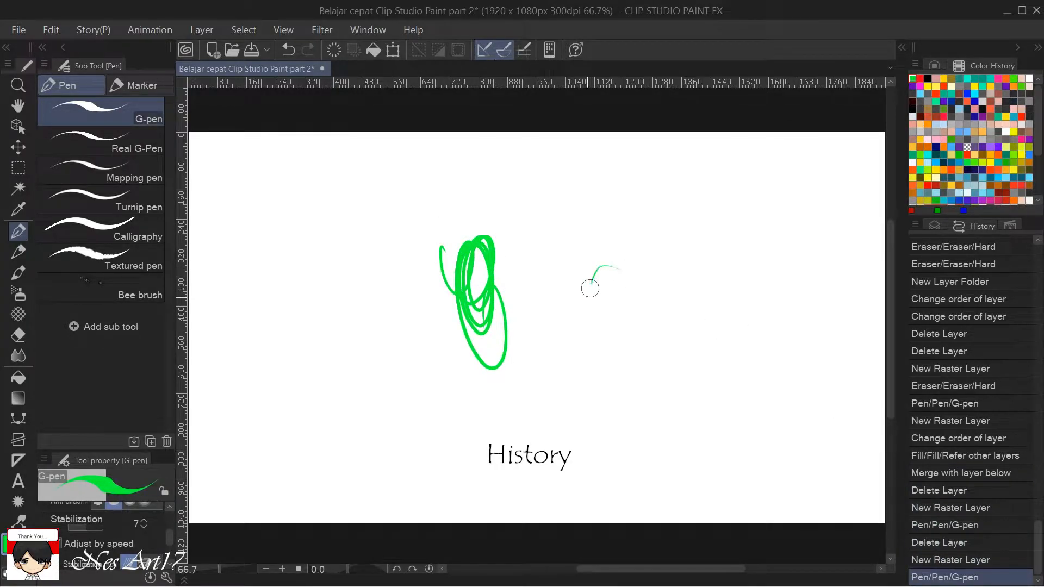
left_click_drag(592, 279, 618, 307)
mouse_move(687, 337)
left_mouse_down()
mouse_move(704, 349)
mouse_move(707, 340)
left_mouse_up()
left_click_drag(742, 290, 751, 351)
mouse_move(707, 394)
left_mouse_down()
mouse_move(680, 429)
mouse_move(636, 433)
left_mouse_up()
mouse_move(609, 392)
left_mouse_down()
mouse_move(610, 435)
mouse_move(631, 438)
left_mouse_up()
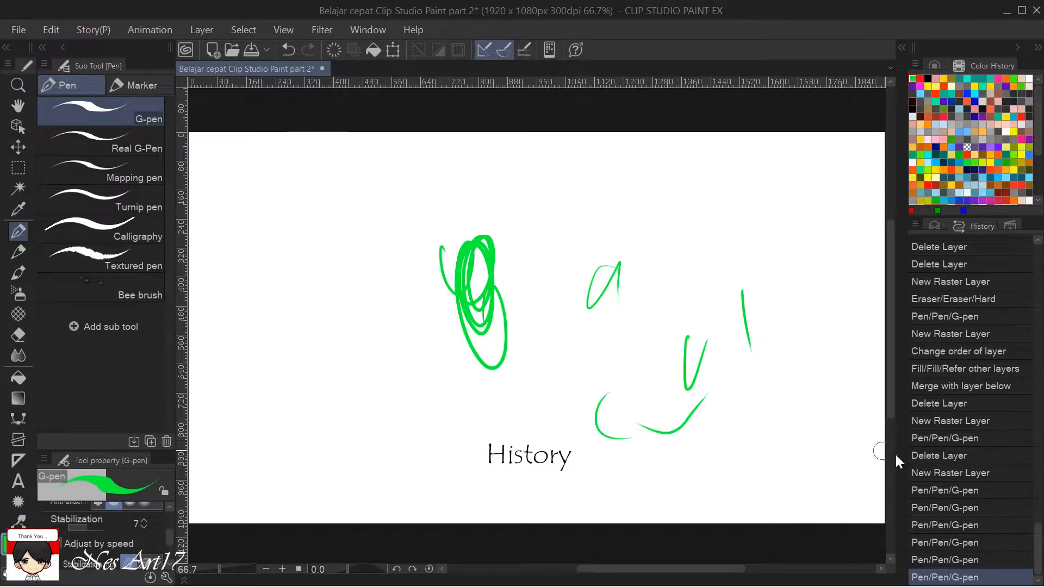
Step back and forth through the recorded G-pen strokes in the history, stopping at the second new stroke.
left_click(951, 559)
left_click(953, 543)
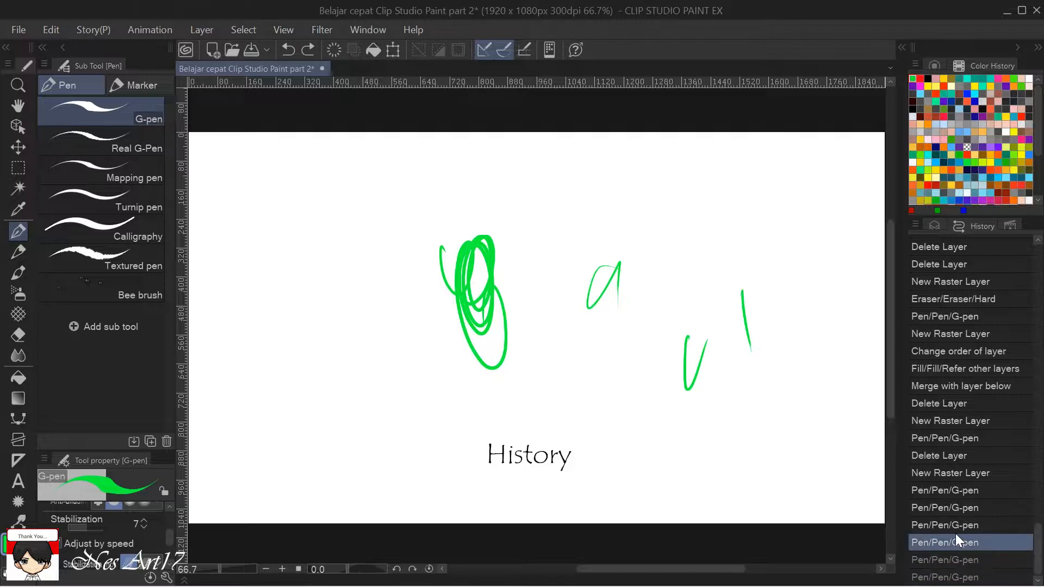
left_click(957, 523)
left_click(960, 507)
left_click(964, 489)
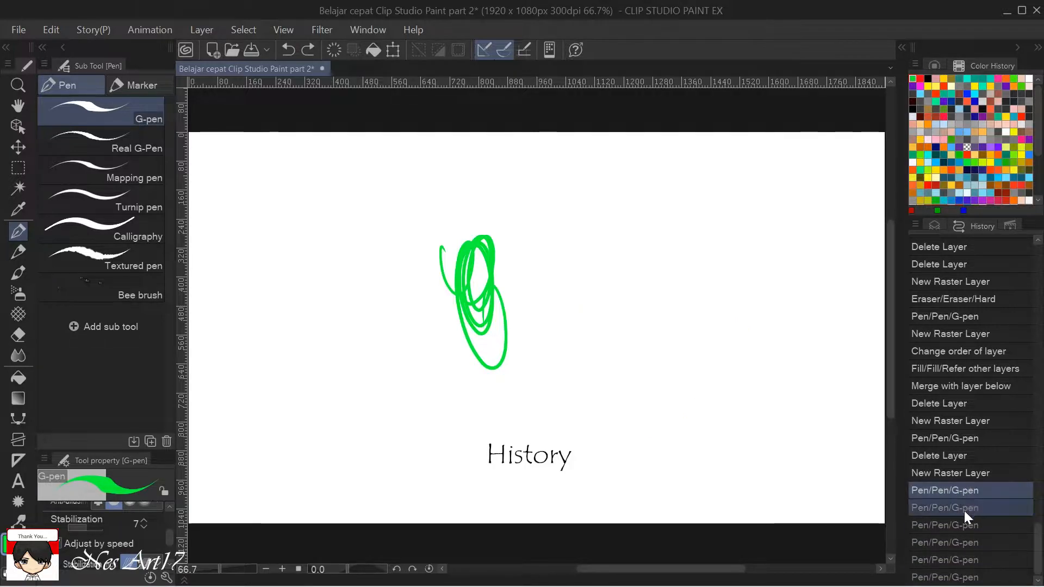
left_click(964, 509)
left_click(961, 560)
left_click(957, 507)
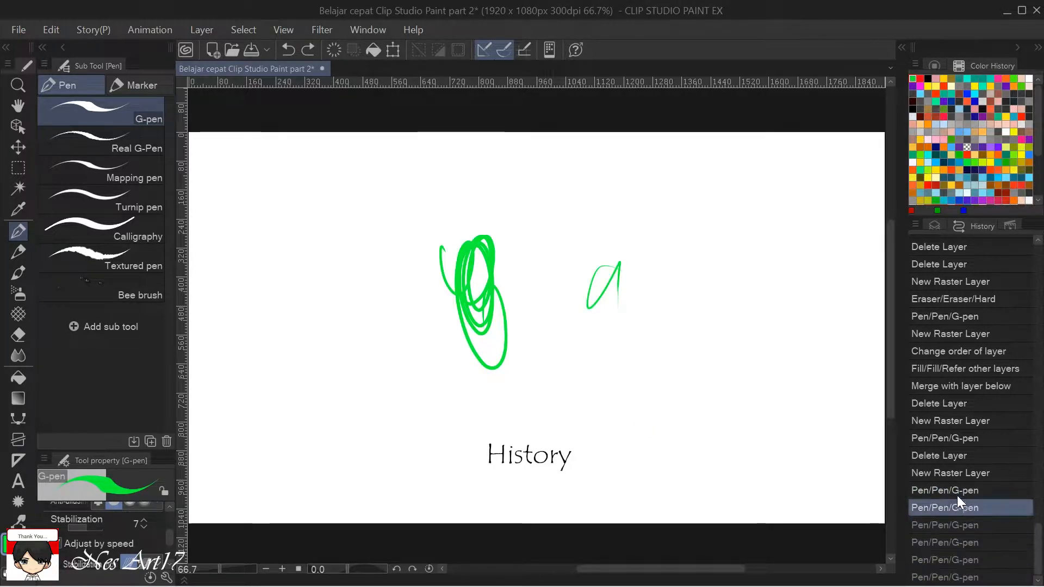
Step further back through the history to the earlier red shape's states, stopping at its Fill entry.
left_click(958, 490)
left_click(958, 471)
left_click(958, 438)
left_click(963, 386)
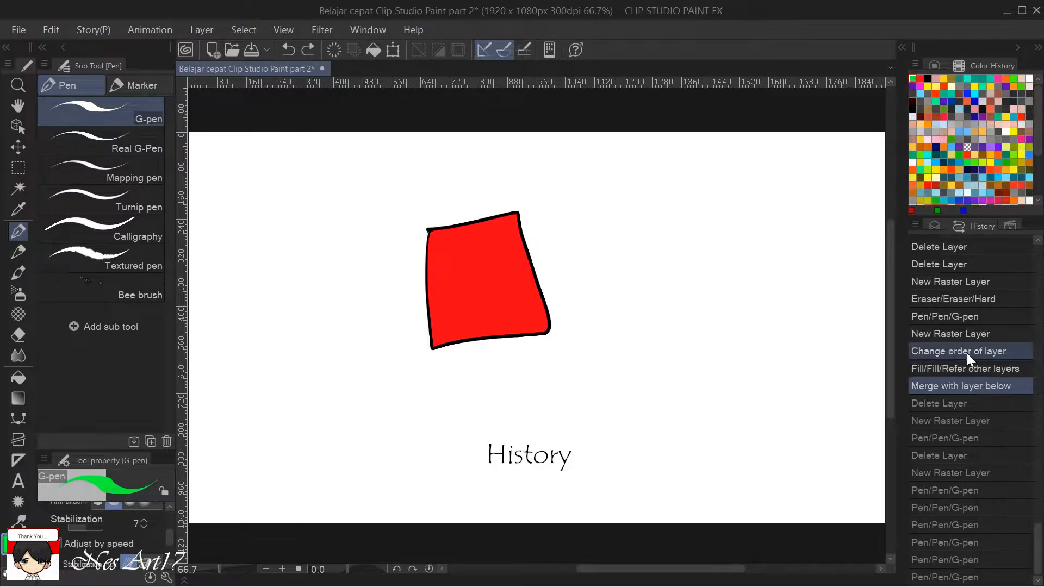
left_click(968, 351)
left_click(968, 317)
left_click(965, 279)
left_click(958, 370)
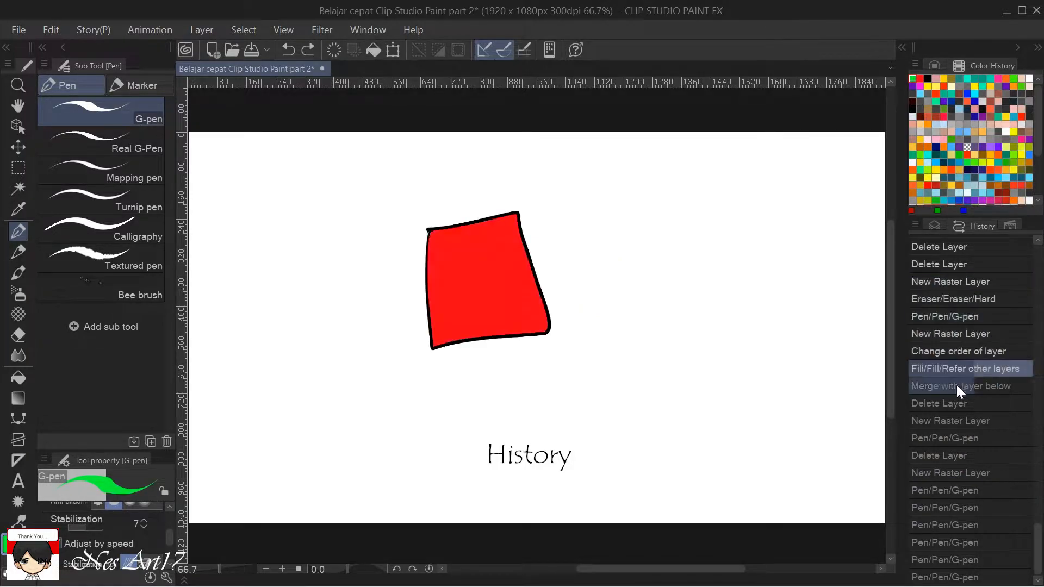
Move forward through the history and restore the state with only the first looping green scribble.
left_click(956, 439)
left_click(959, 507)
left_click(960, 525)
left_click(960, 543)
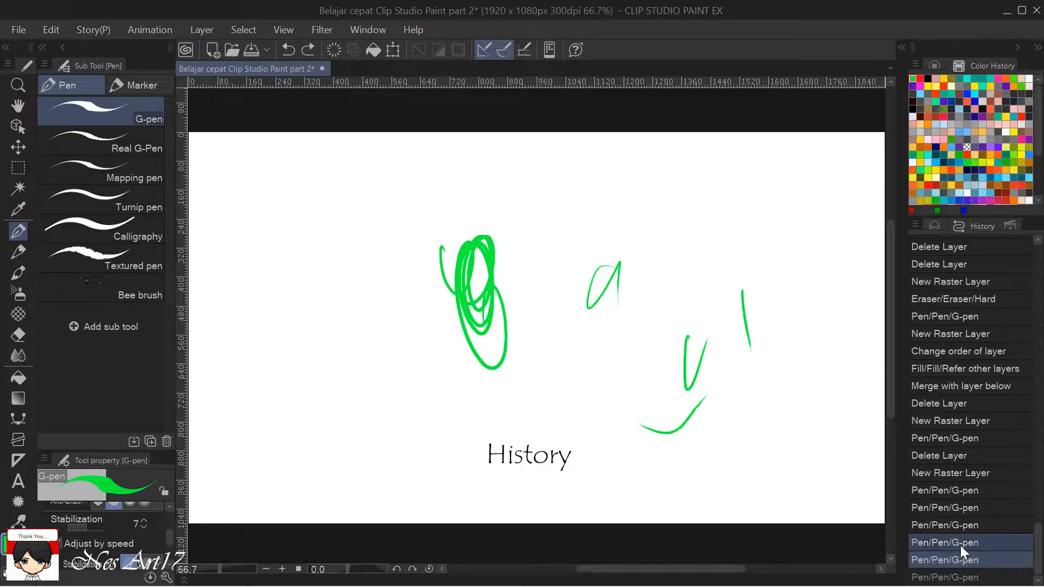
left_click(962, 491)
View the Auto Action palette, return to the Layer palette and delete the layer with the green scribble.
left_click(1009, 225)
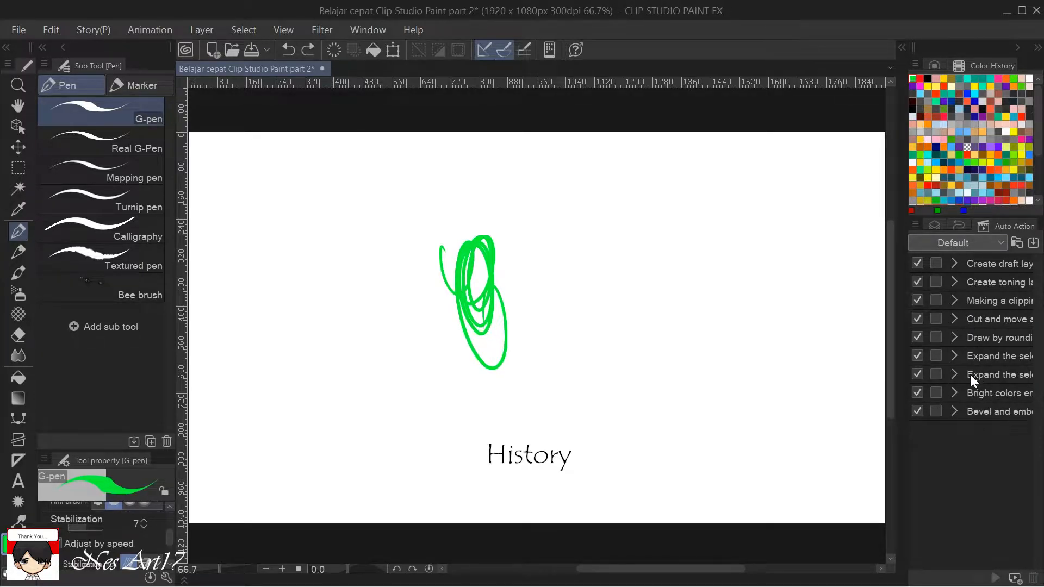
left_click(935, 226)
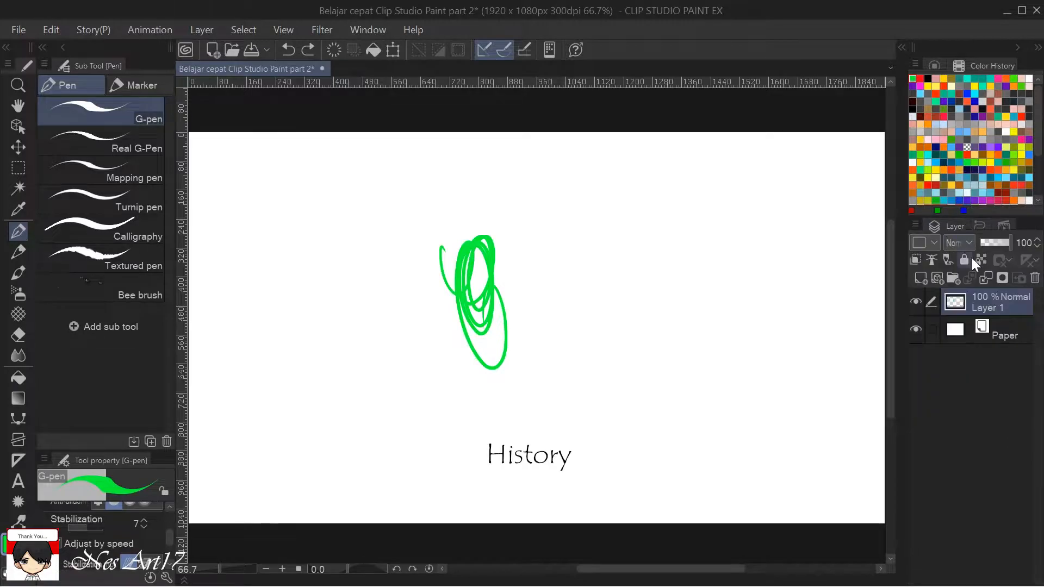
left_click(1035, 278)
Add three empty raster layers above the Paper layer.
left_click(919, 278)
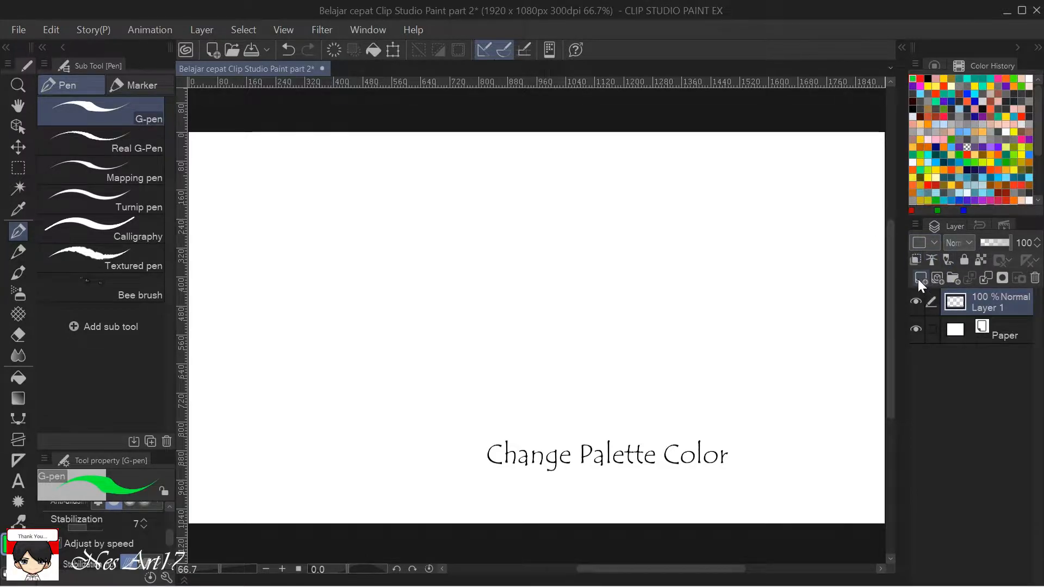
left_click(918, 279)
left_click(924, 275)
Set the palette color of Layer 3 to Red and of Layer 2 to Green.
left_click(935, 243)
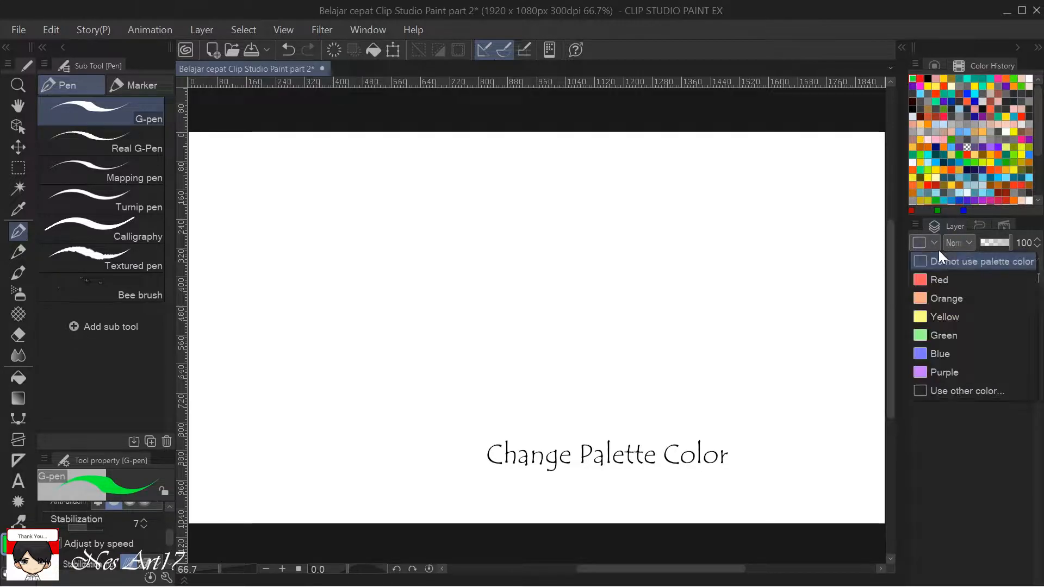
left_click(945, 282)
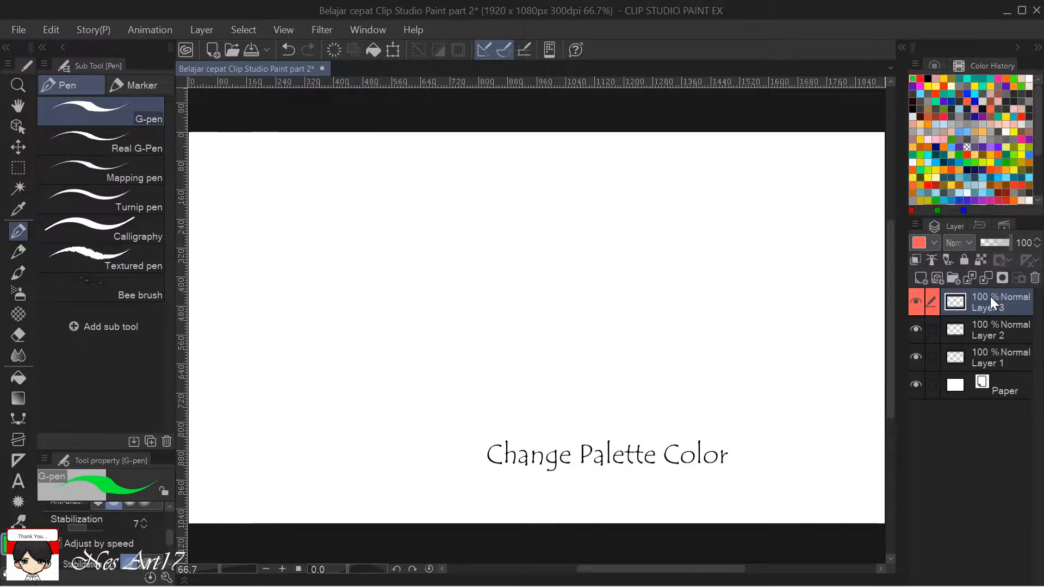
left_click(972, 321)
left_click(934, 245)
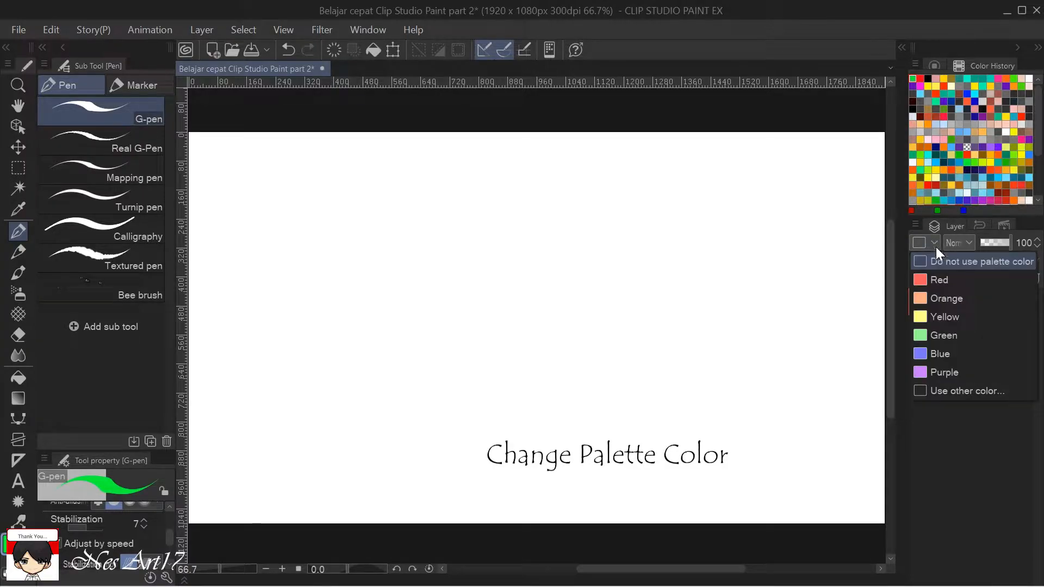
left_click(945, 334)
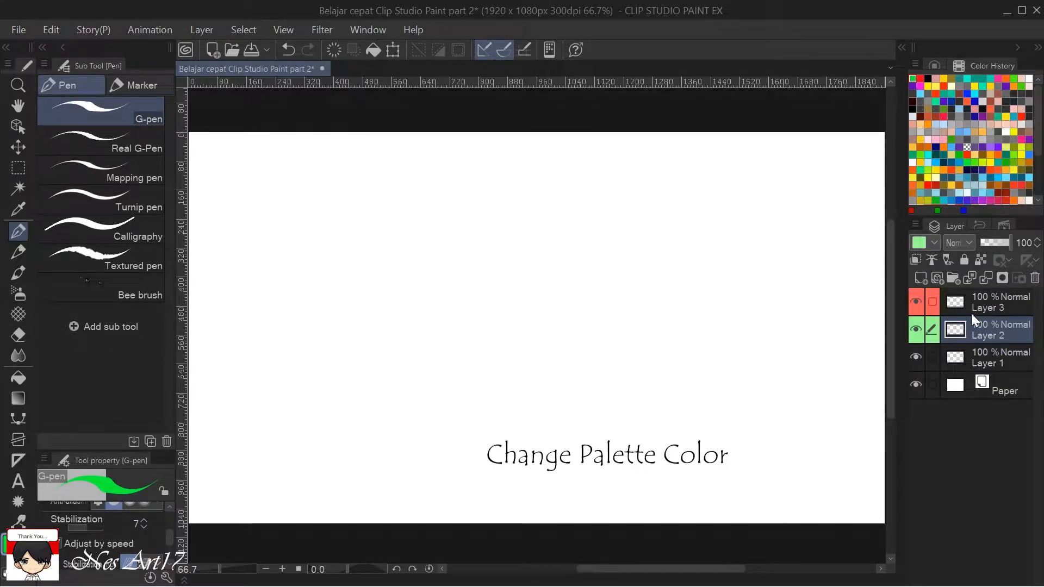
Delete Layer 1 and make Layer 2 the active layer.
left_click(983, 350)
left_click(1035, 278)
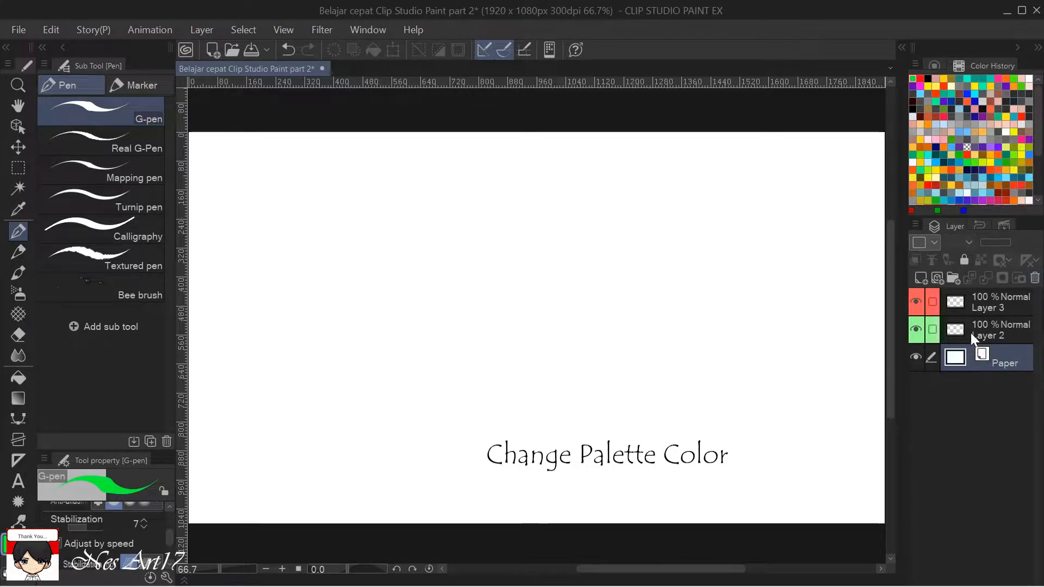
left_click(970, 334)
left_click(1001, 307)
left_click(1002, 330)
left_click(1001, 307)
left_click(1002, 329)
left_click(1000, 308)
left_click(1002, 330)
left_click(1001, 308)
left_click(1000, 329)
left_click(1001, 307)
left_click(1000, 329)
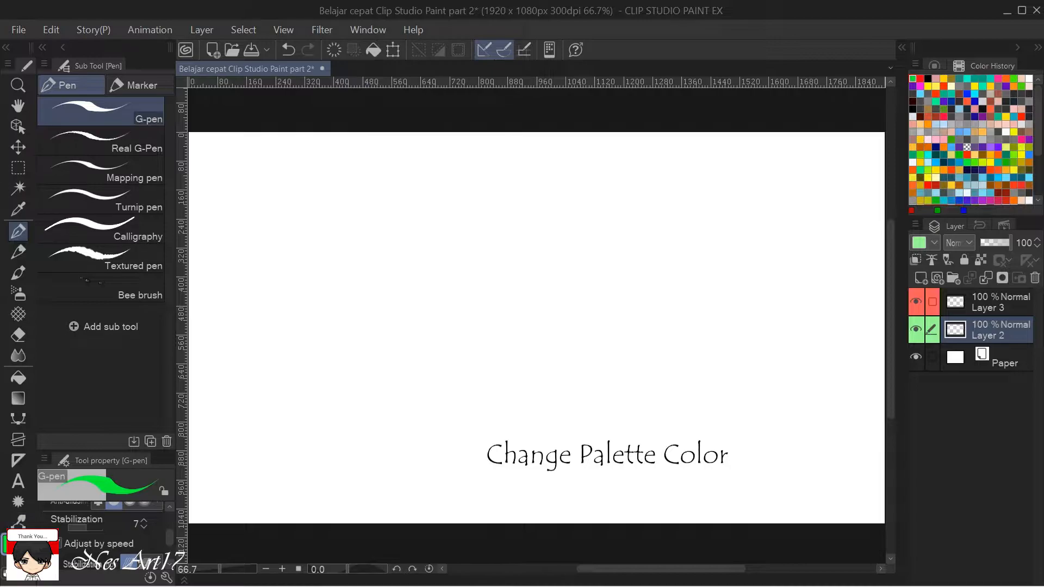
Set the drawing color to black.
double_click(13, 544)
left_click_drag(589, 490, 527, 575)
left_click(918, 328)
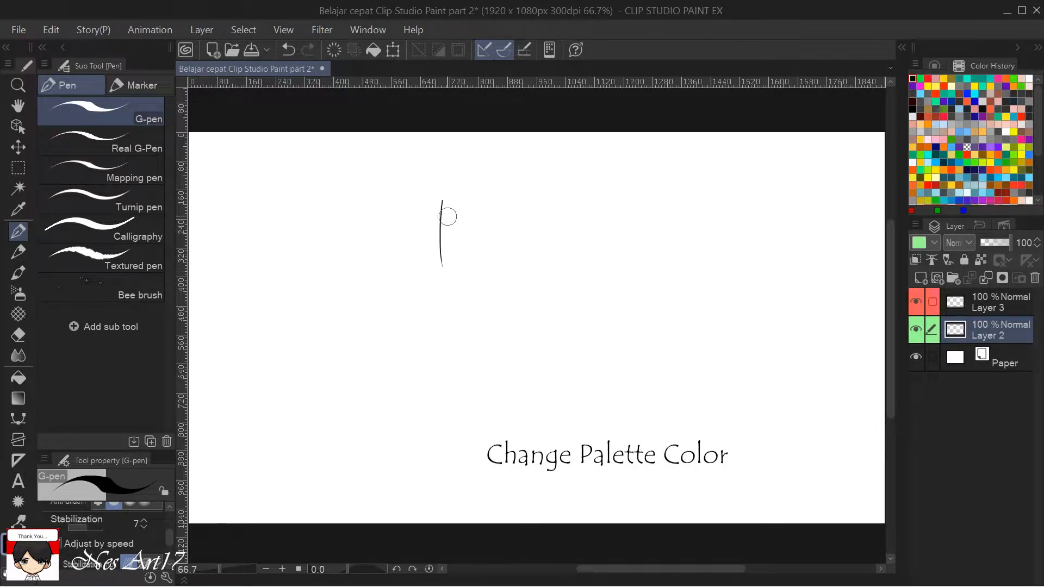
Sketch a rough head with a pointed chin and crossing face guidelines on Layer 2 with the G-pen.
left_click_drag(442, 203, 488, 338)
mouse_move(539, 217)
left_mouse_down()
mouse_move(567, 270)
mouse_move(507, 357)
left_mouse_up()
left_click_drag(546, 316, 521, 332)
left_click_drag(473, 177, 521, 392)
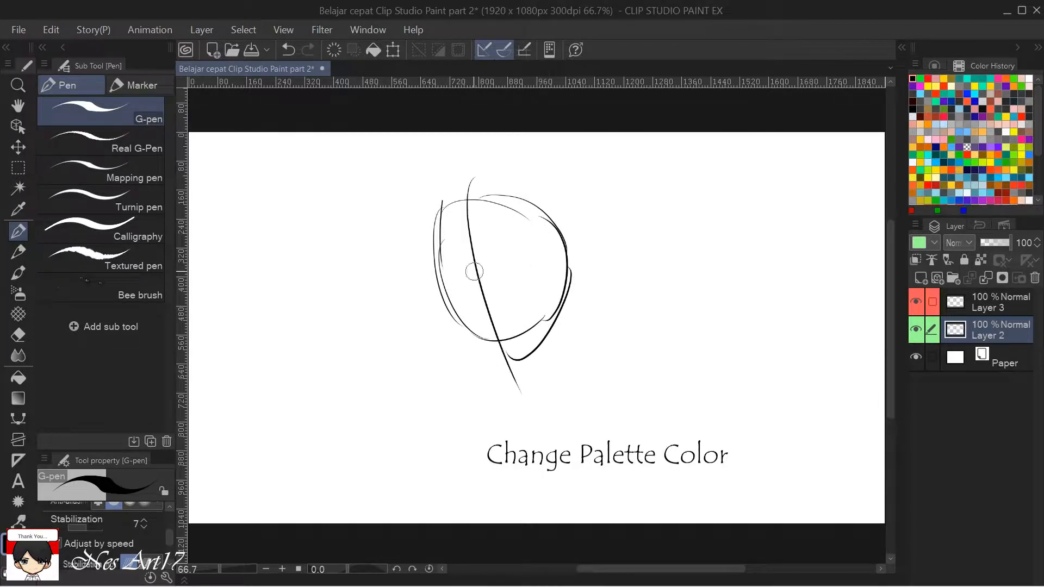
left_click_drag(403, 256, 605, 238)
mouse_move(456, 298)
left_mouse_down()
mouse_move(494, 381)
mouse_move(546, 364)
mouse_move(557, 315)
left_mouse_up()
mouse_move(461, 282)
left_mouse_down()
mouse_move(492, 173)
mouse_move(571, 256)
left_mouse_up()
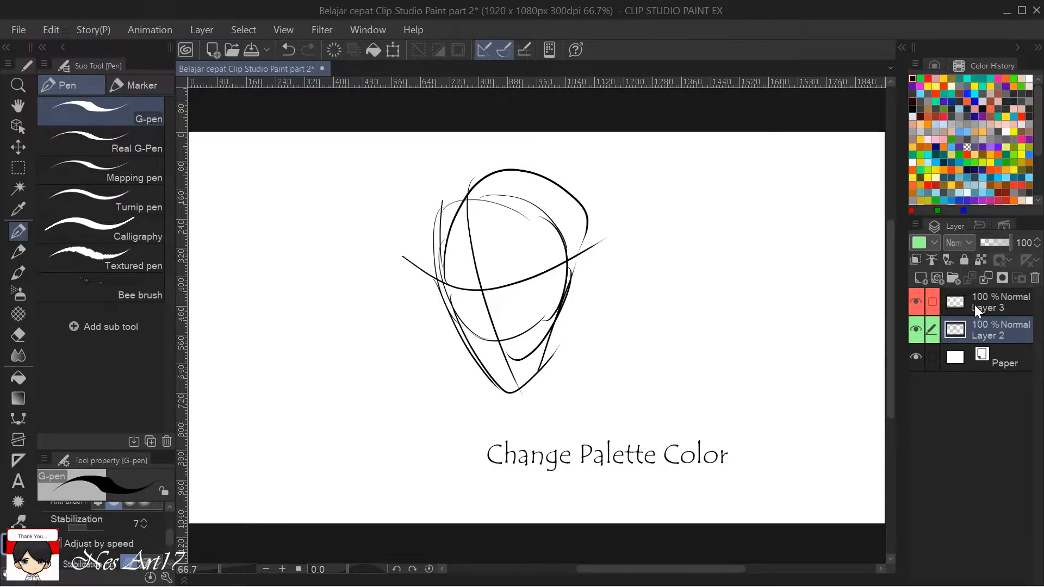
Reduce Layer 2's opacity to 61% and make Layer 3 the active layer.
left_click(990, 302)
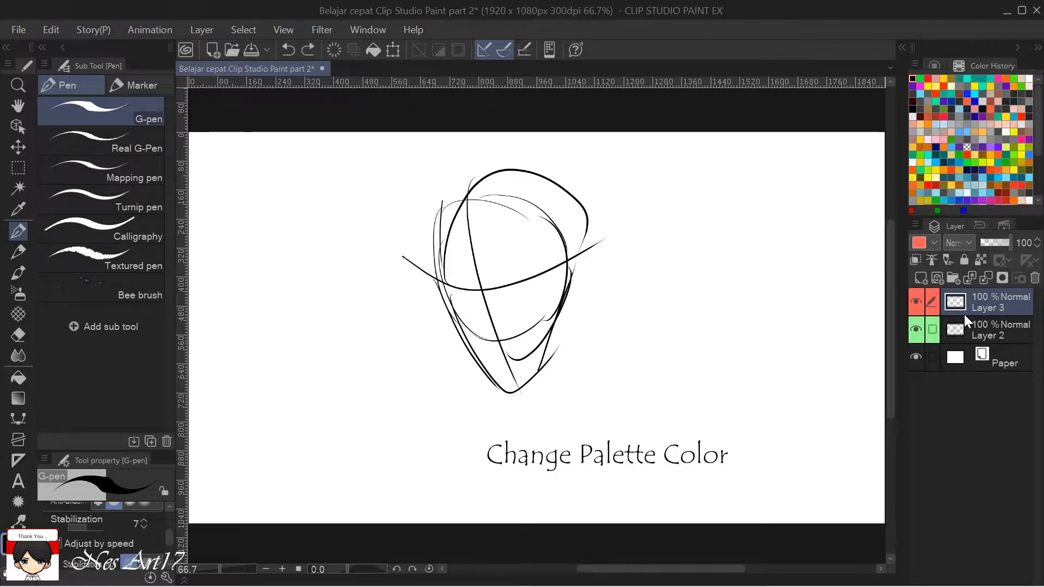
left_click(985, 329)
left_click(1002, 242)
left_click(1010, 299)
Trace the jaw and chin of the faded sketch with a bold black line on Layer 3.
scroll(472, 301, "up", 3)
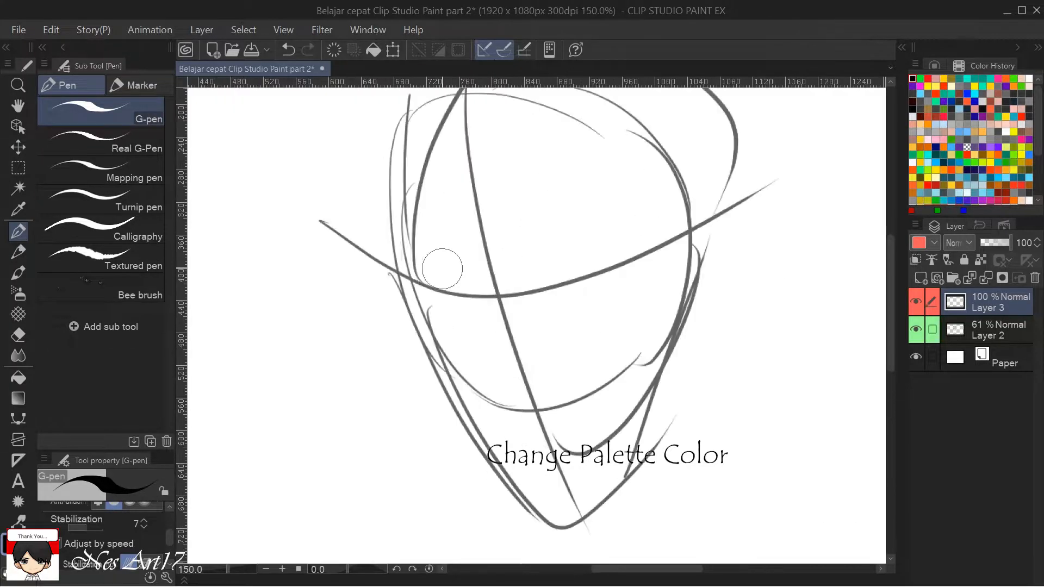
mouse_move(399, 282)
left_mouse_down()
mouse_move(487, 457)
mouse_move(543, 525)
mouse_move(569, 527)
mouse_move(613, 500)
mouse_move(674, 417)
left_mouse_up()
key("ctrl+alt+0")
scroll(631, 425, "down", 3)
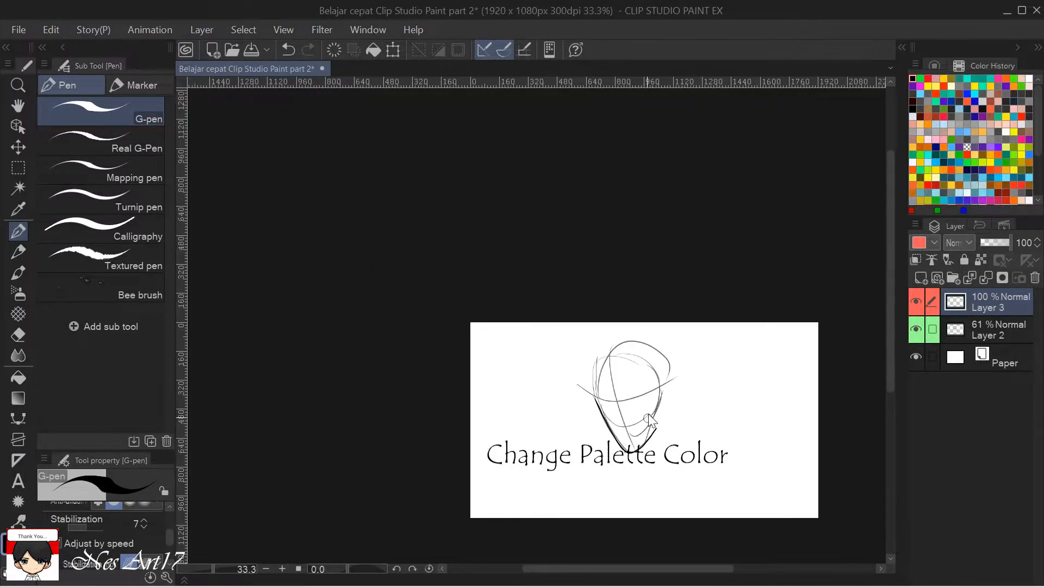
scroll(653, 405, "up", 2)
left_click_drag(634, 319, 582, 135)
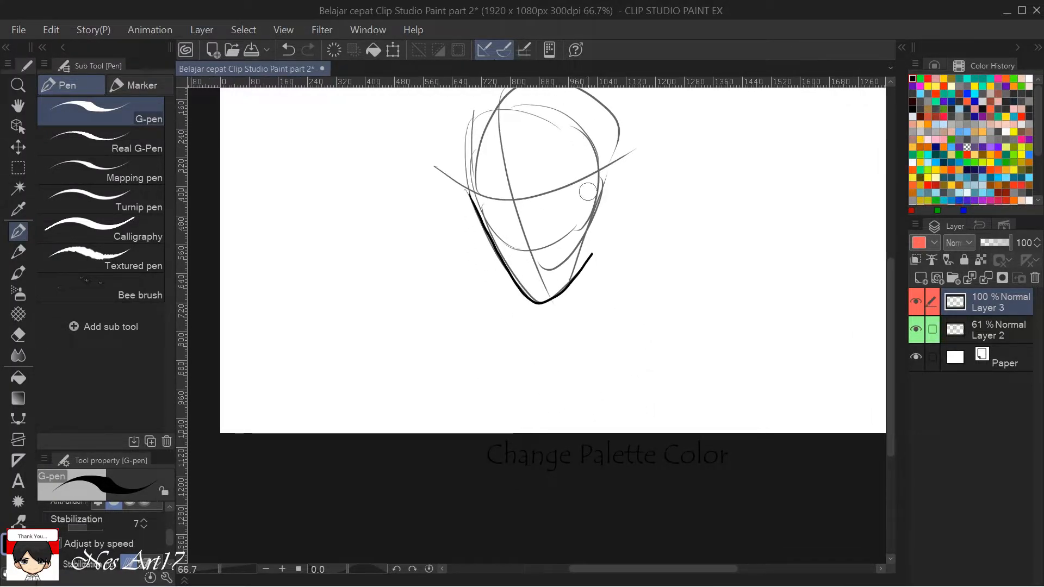
scroll(620, 202, "down", 1)
left_click_drag(692, 216, 645, 305)
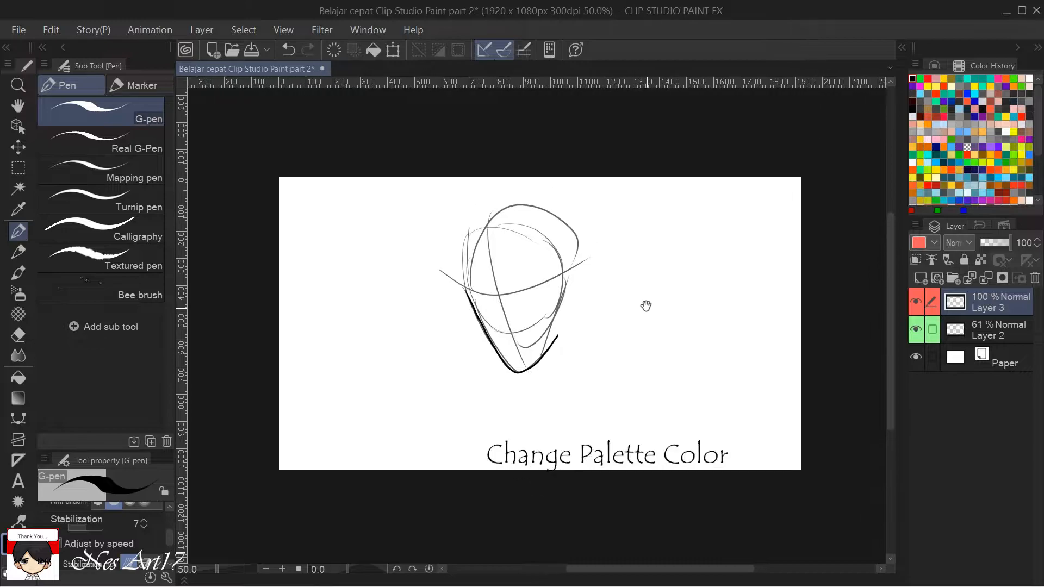
Remove the palette colors from Layer 3 and Layer 2, and delete Layer 3.
left_click(932, 242)
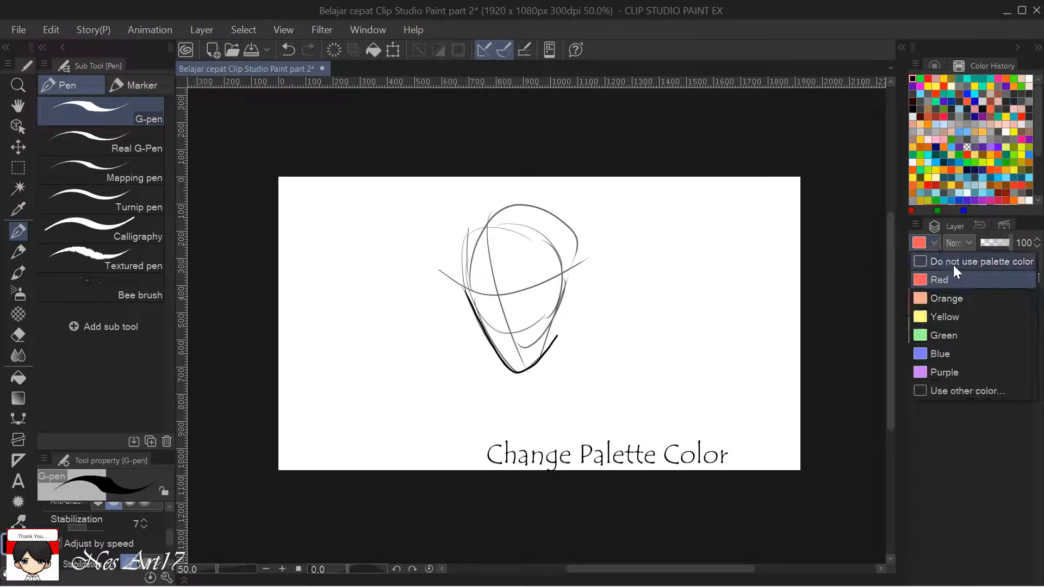
left_click(1000, 261)
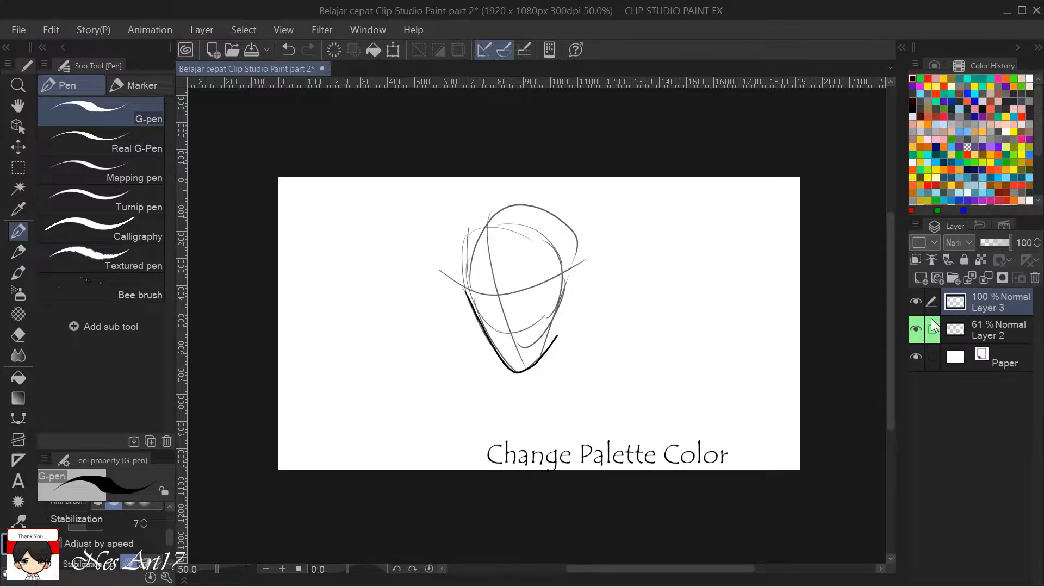
left_click(989, 330)
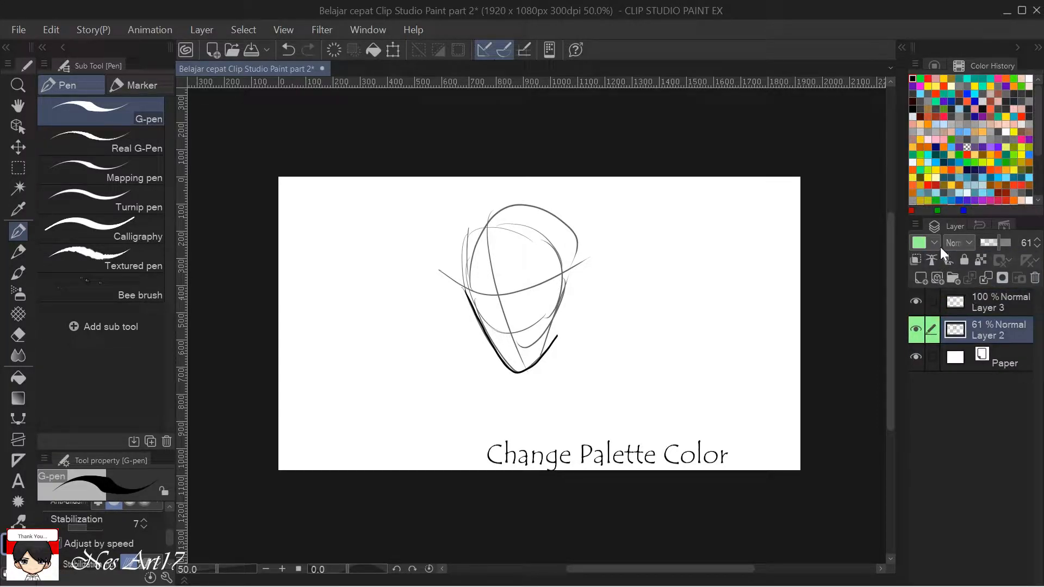
left_click(936, 244)
left_click(960, 263)
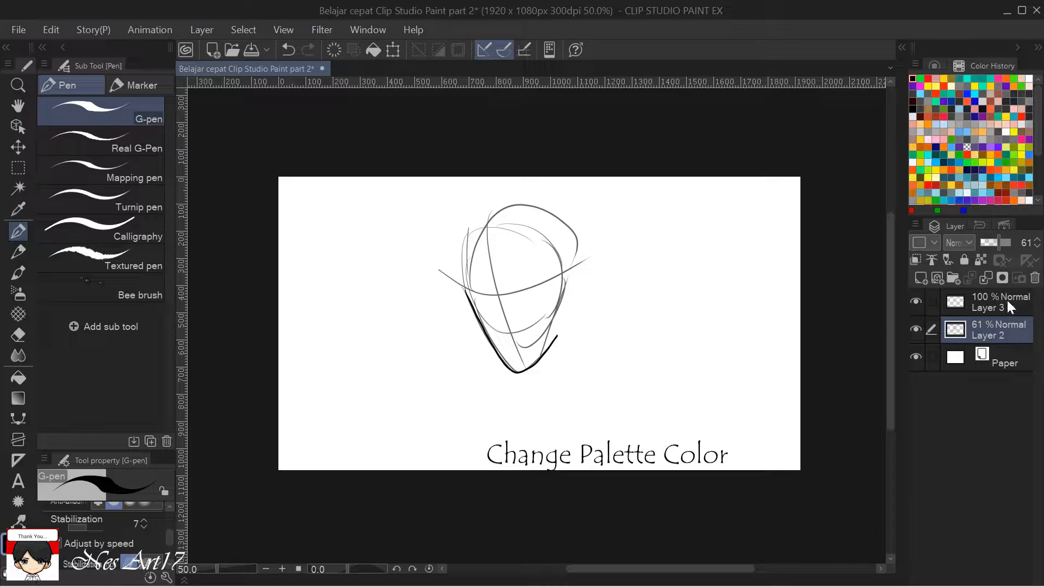
left_click(1008, 303)
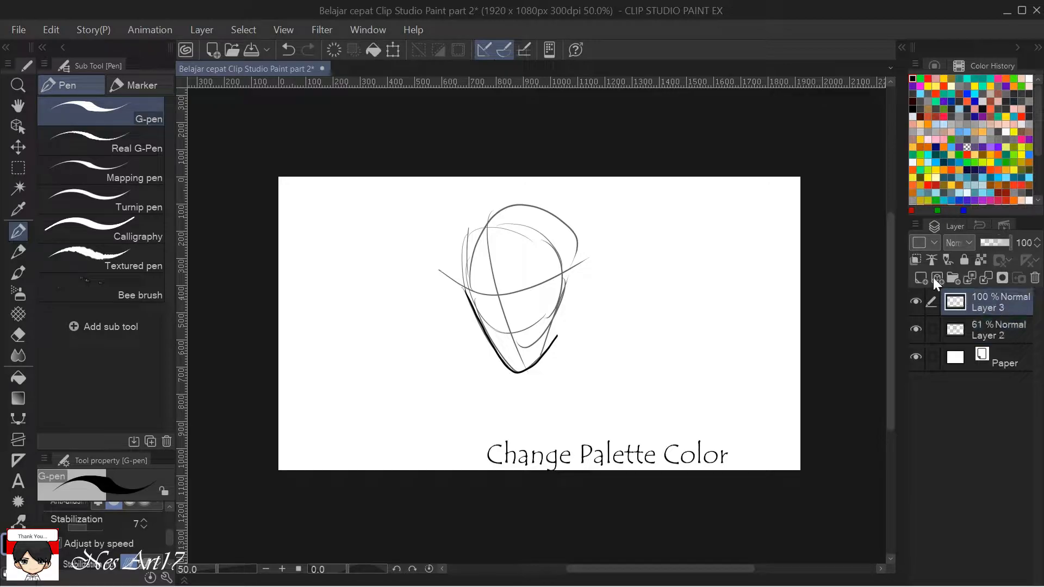
left_click(1035, 278)
Look through the blending modes available for Layer 2 without applying one.
left_click(961, 244)
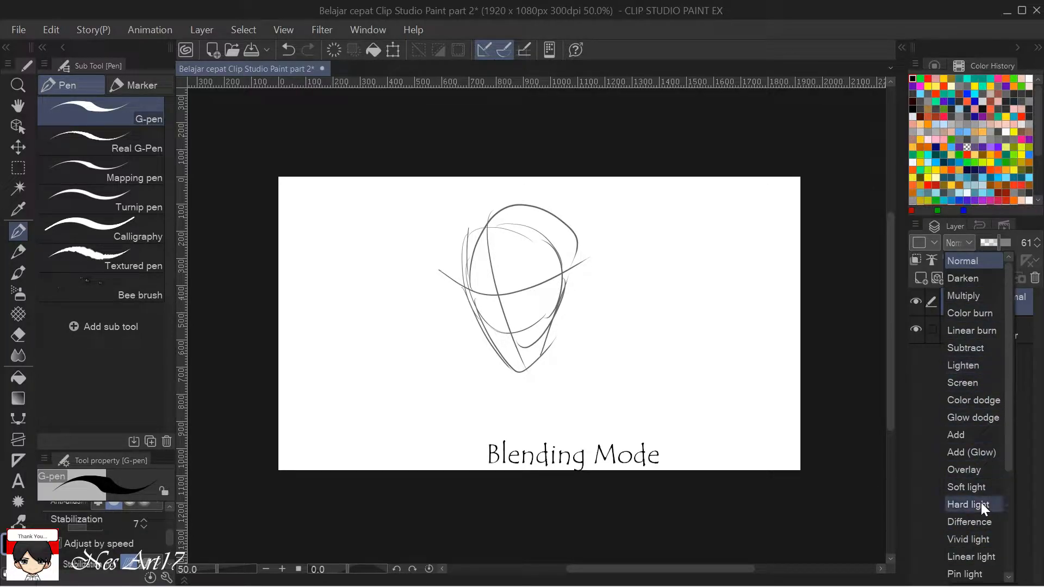
mouse_move(1009, 364)
left_mouse_down()
mouse_move(1001, 492)
mouse_move(1007, 307)
mouse_move(1013, 446)
mouse_move(949, 324)
left_mouse_up()
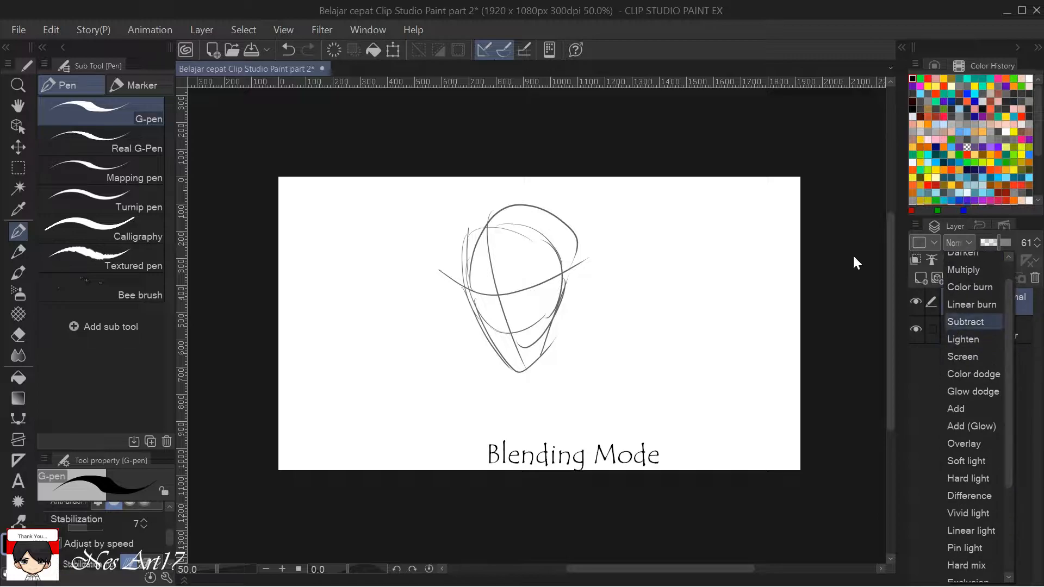
left_click(960, 240)
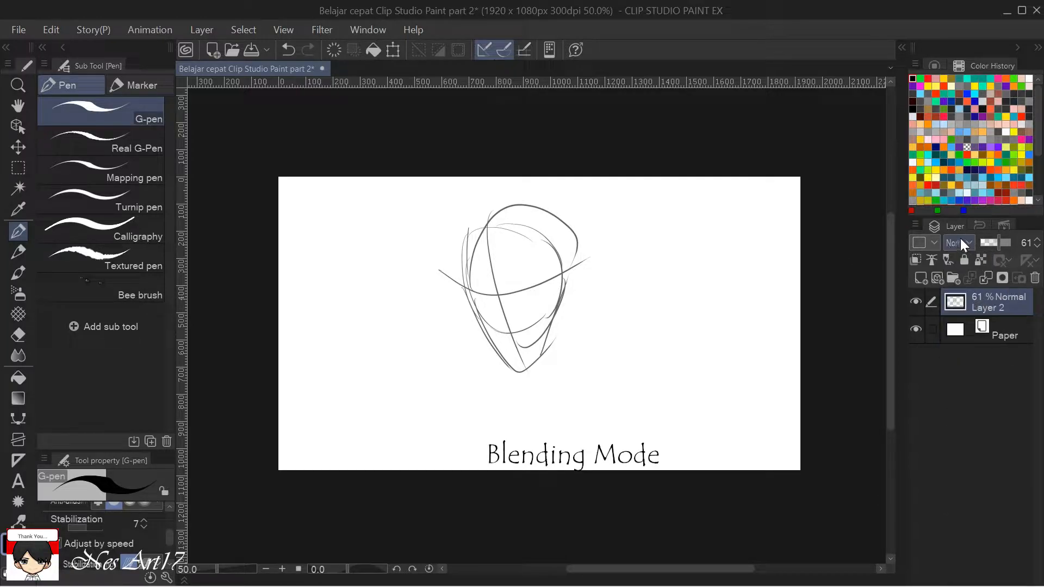
Set Layer 2's opacity to 100%, lower it to 13%, and raise it back to about 99%.
mouse_move(998, 242)
left_mouse_down()
mouse_move(1013, 250)
mouse_move(997, 252)
mouse_move(1019, 255)
mouse_move(1000, 243)
mouse_move(1024, 251)
mouse_move(1026, 242)
left_mouse_up()
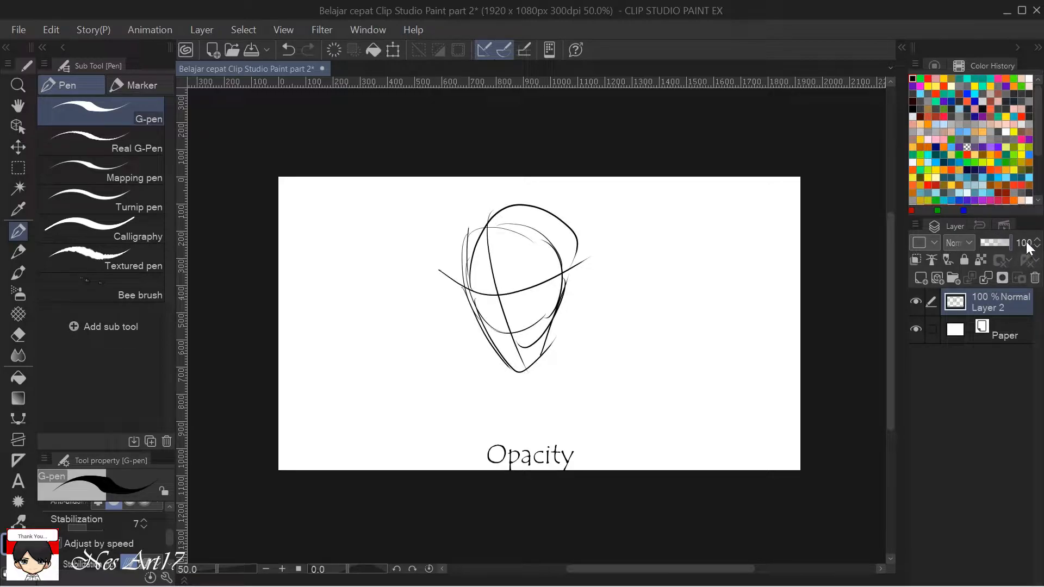
left_click(1024, 242)
type("13")
key("Return")
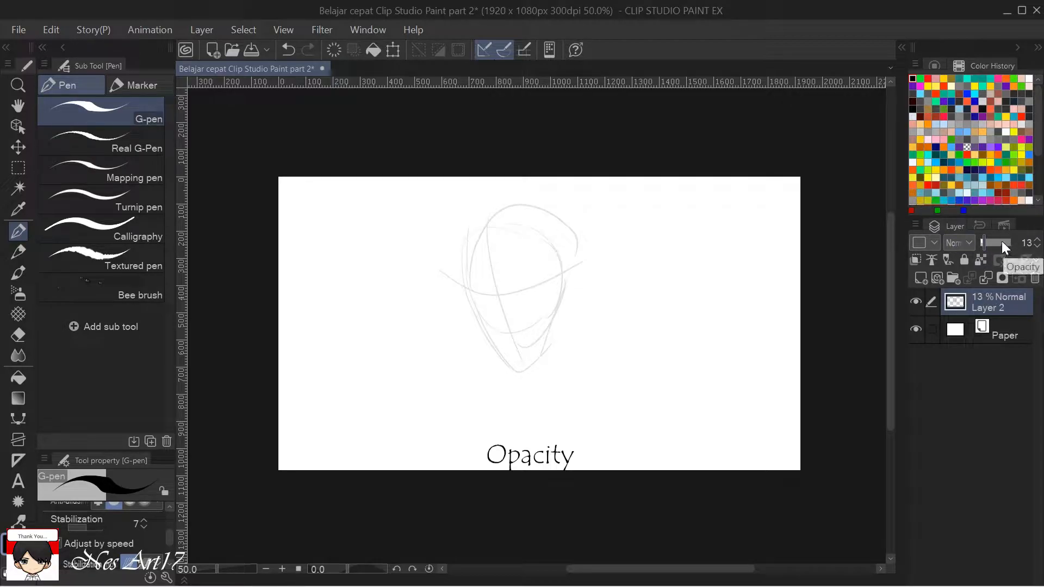
left_click_drag(1002, 243, 1026, 245)
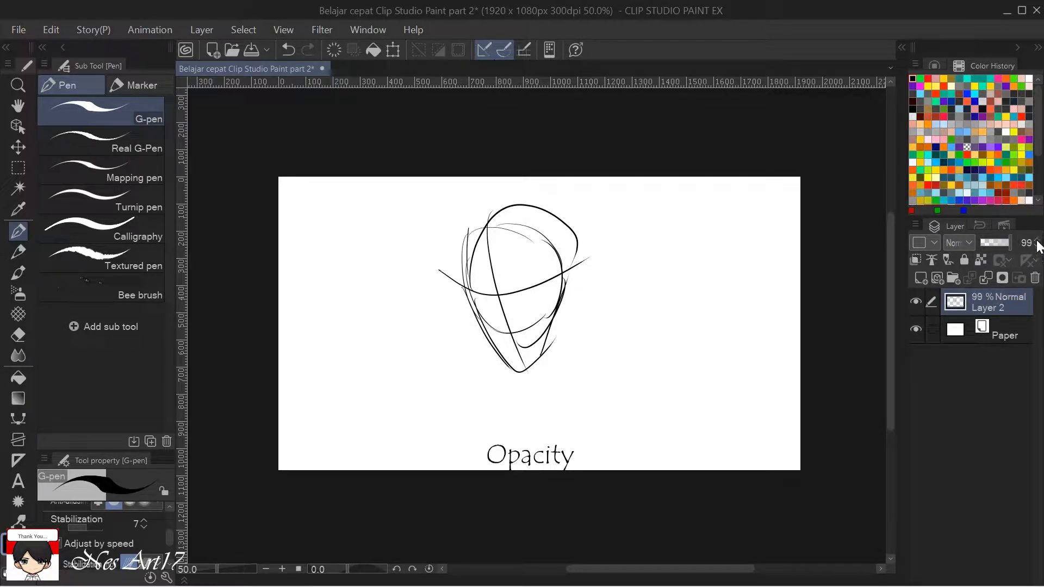
left_click(1037, 246)
left_click(1037, 240)
Replace Layer 2 with a new raster layer and draw a thick black square outline on it.
left_click(1034, 279)
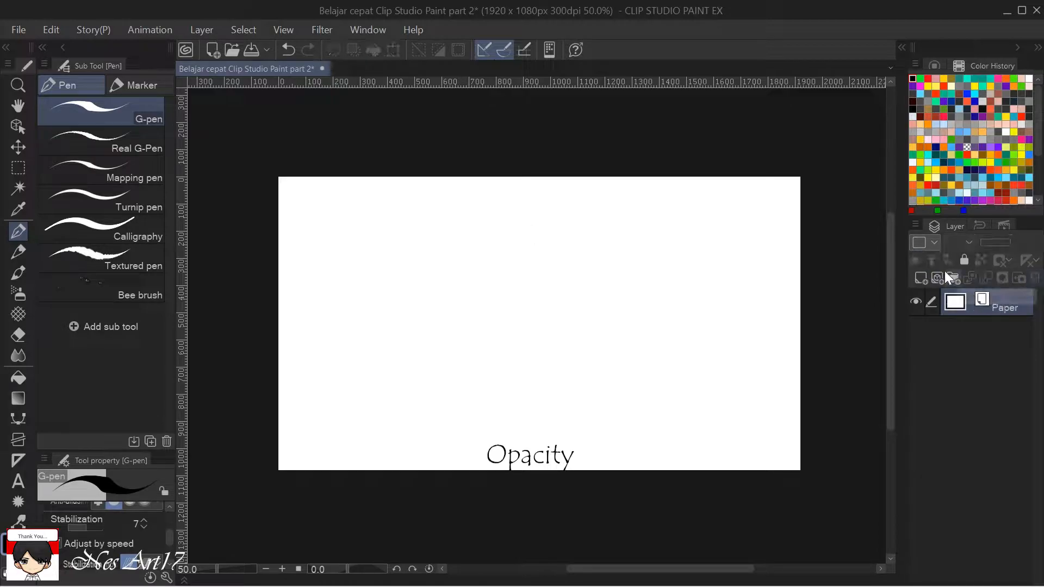
left_click(919, 279)
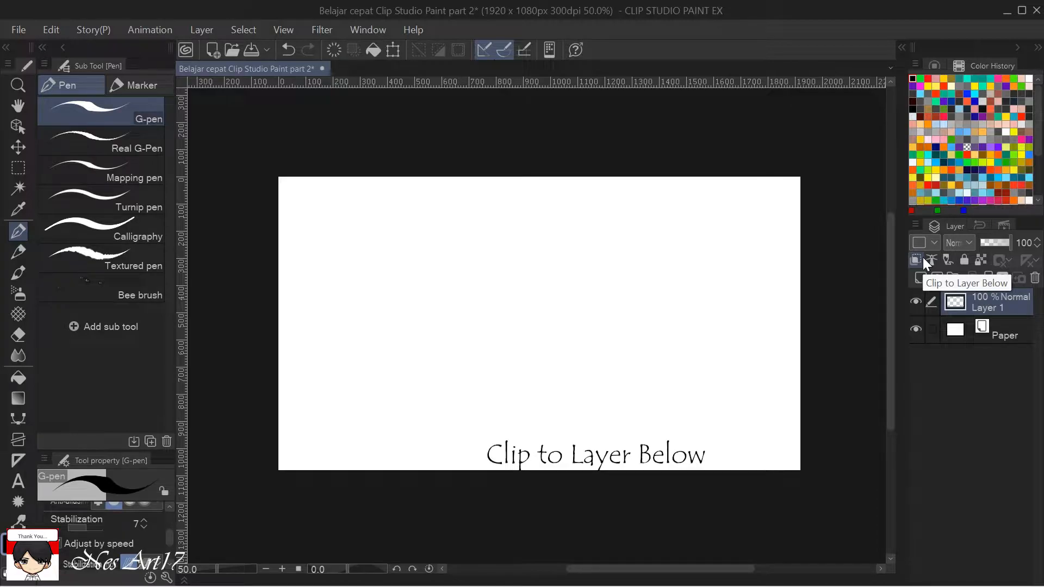
scroll(505, 328, "up", 1)
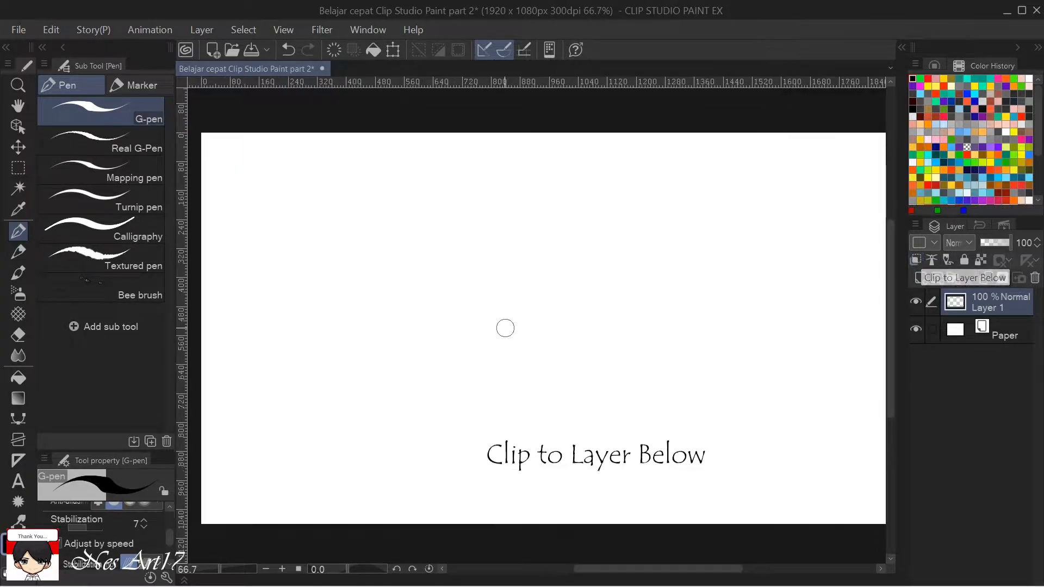
left_click_drag(541, 295, 517, 282)
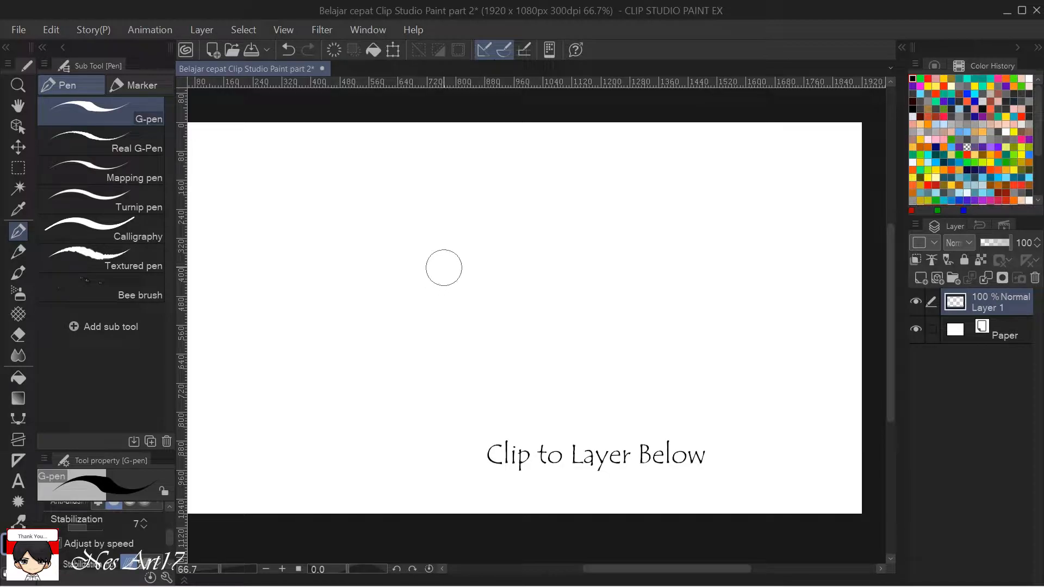
mouse_move(409, 226)
left_mouse_down()
mouse_move(407, 354)
mouse_move(559, 354)
mouse_move(548, 229)
mouse_move(410, 215)
mouse_move(409, 232)
left_mouse_up()
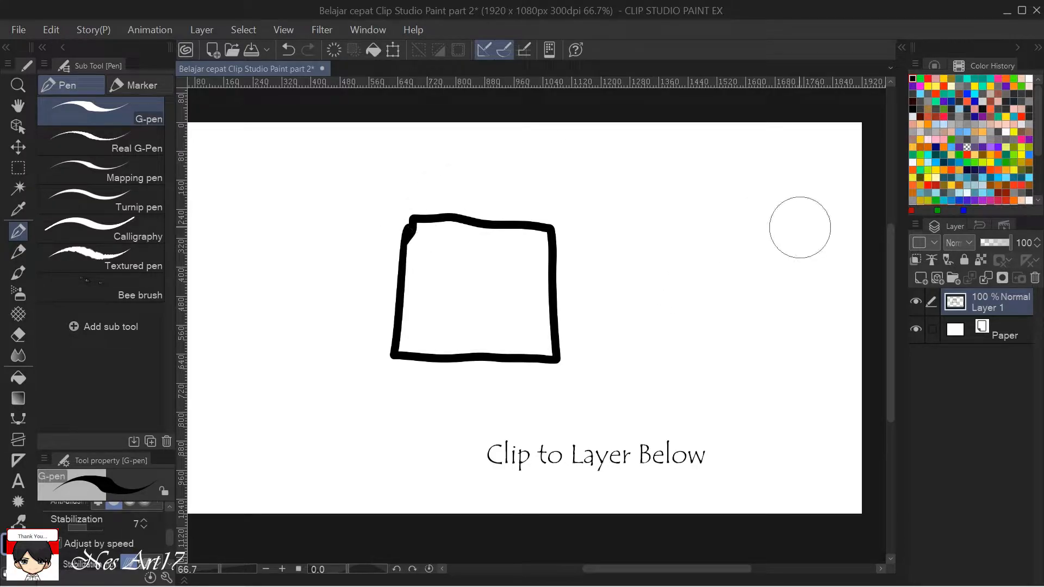
Add a raster layer beneath Layer 1 and fill the square's interior with turquoise, referring to other layers.
left_click(922, 278)
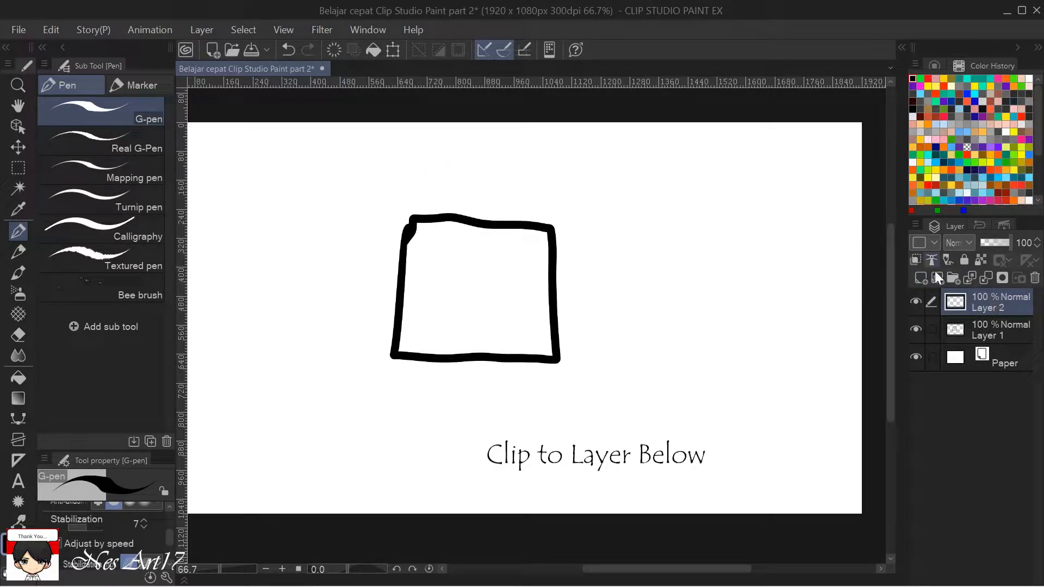
left_click_drag(1002, 304, 1000, 335)
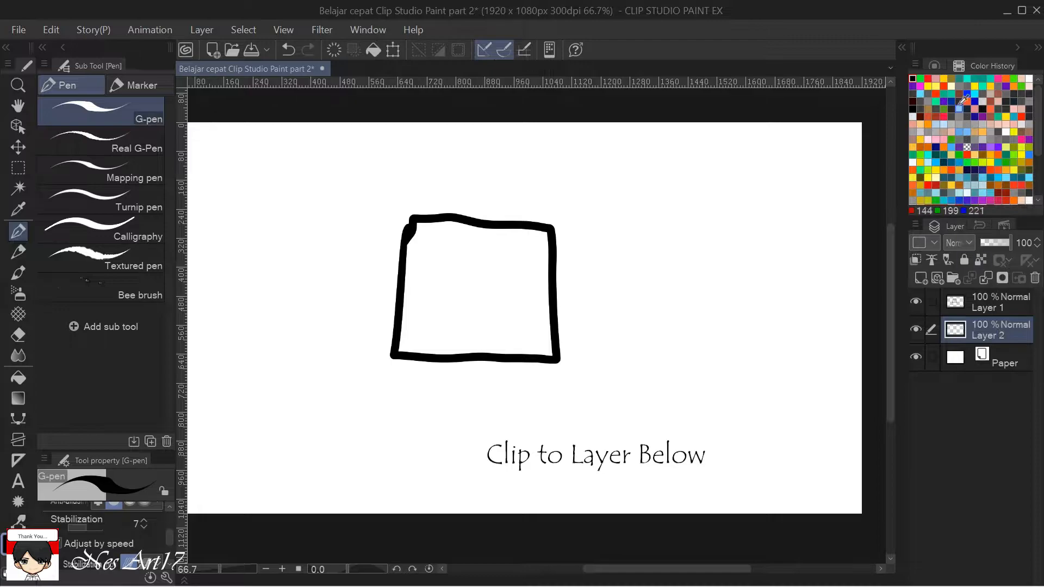
left_click(971, 78)
key("g")
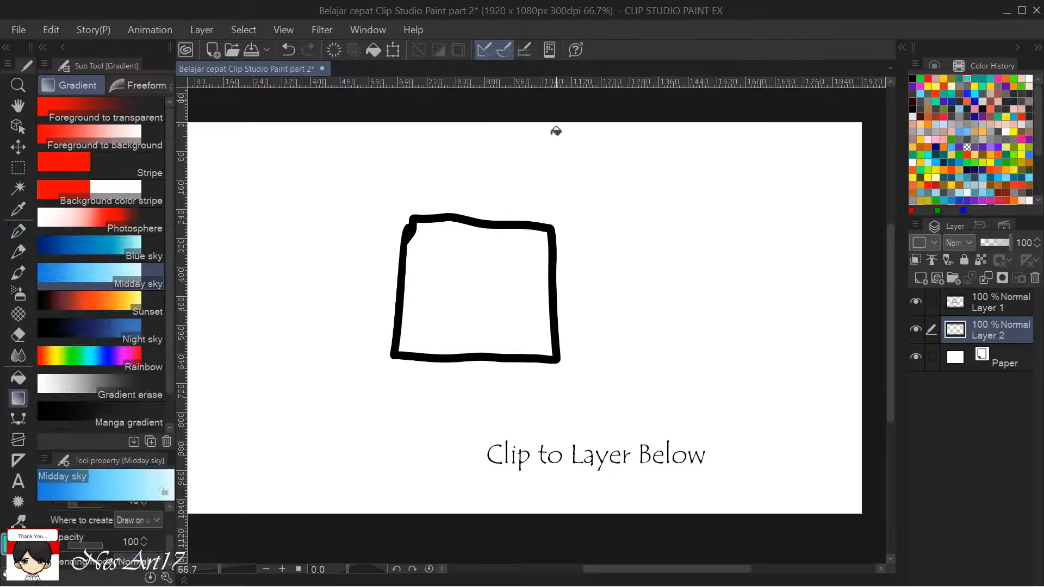
key("g")
left_click(499, 247)
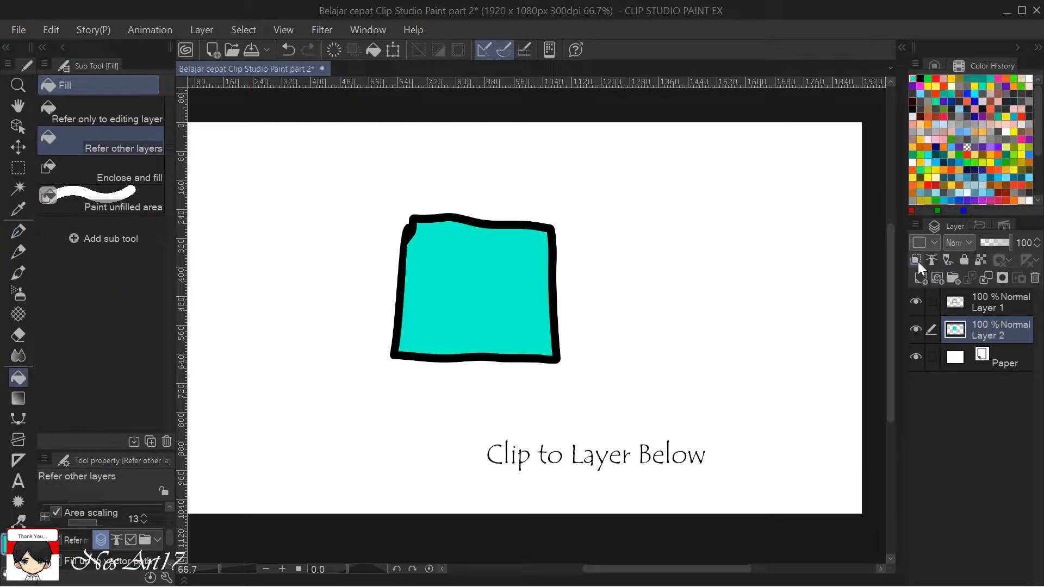
Add a raster layer directly above the turquoise fill layer and clip it to the layer below.
left_click(916, 260)
left_click(920, 279)
left_click(914, 260)
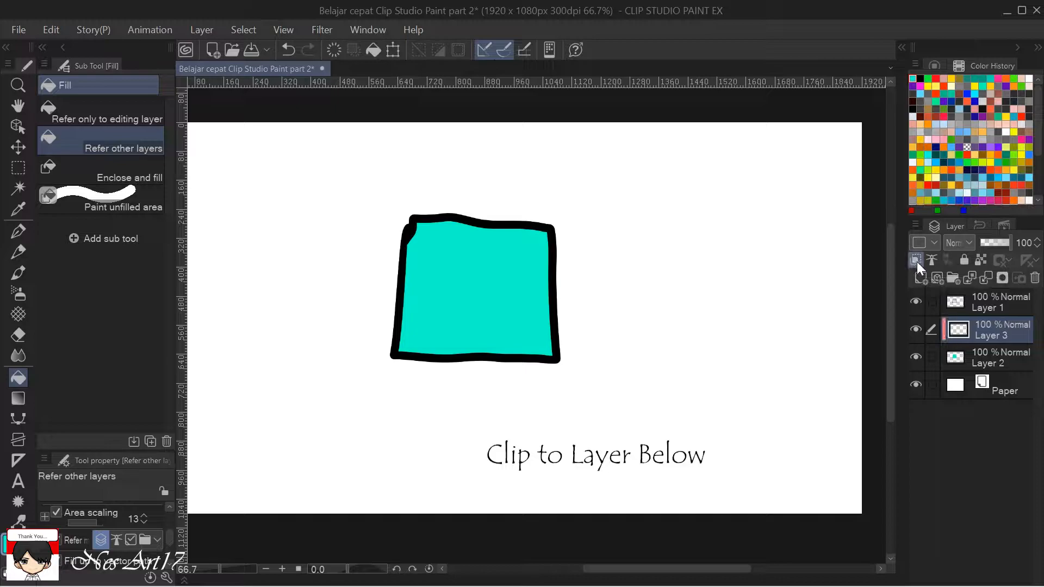
Paint the left part of the square red with the G-pen on the clipped layer.
left_click(936, 79)
key("p")
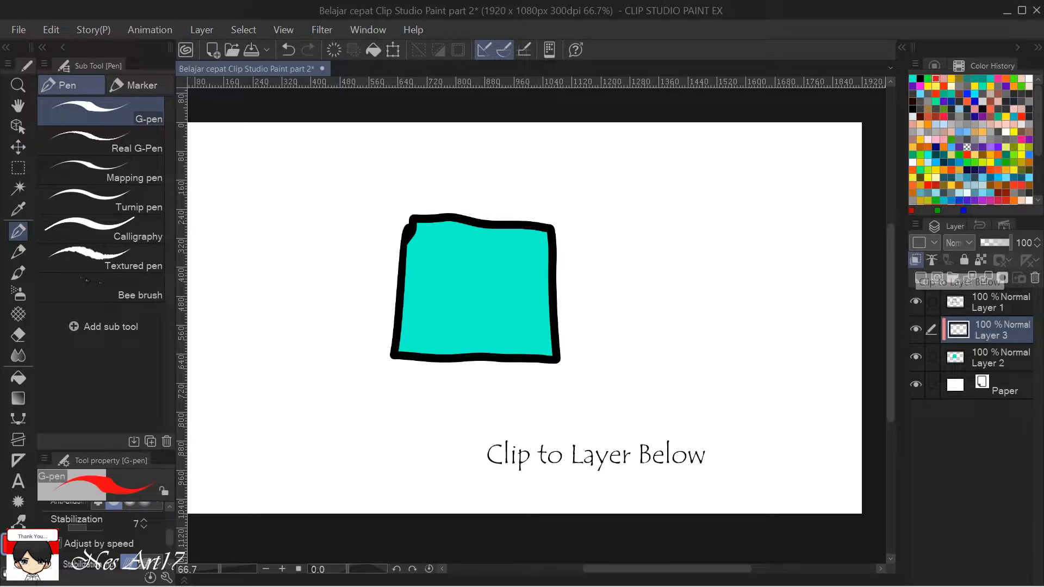
mouse_move(427, 221)
left_mouse_down()
mouse_move(389, 307)
mouse_move(418, 238)
mouse_move(467, 183)
mouse_move(393, 278)
mouse_move(376, 279)
mouse_move(487, 170)
mouse_move(413, 342)
mouse_move(502, 180)
mouse_move(393, 344)
mouse_move(376, 337)
mouse_move(442, 205)
left_mouse_up()
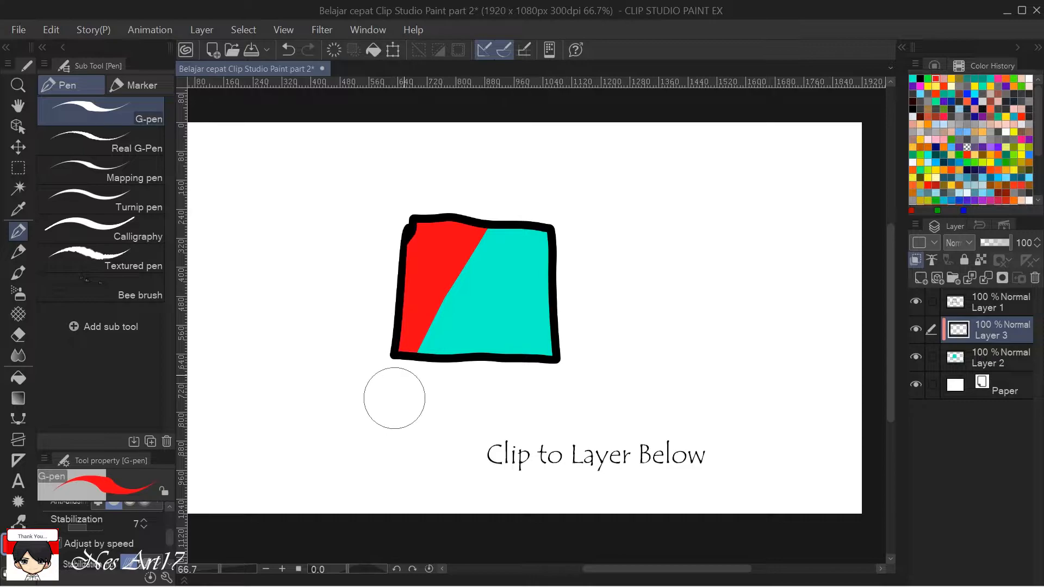
left_click_drag(425, 356, 448, 294)
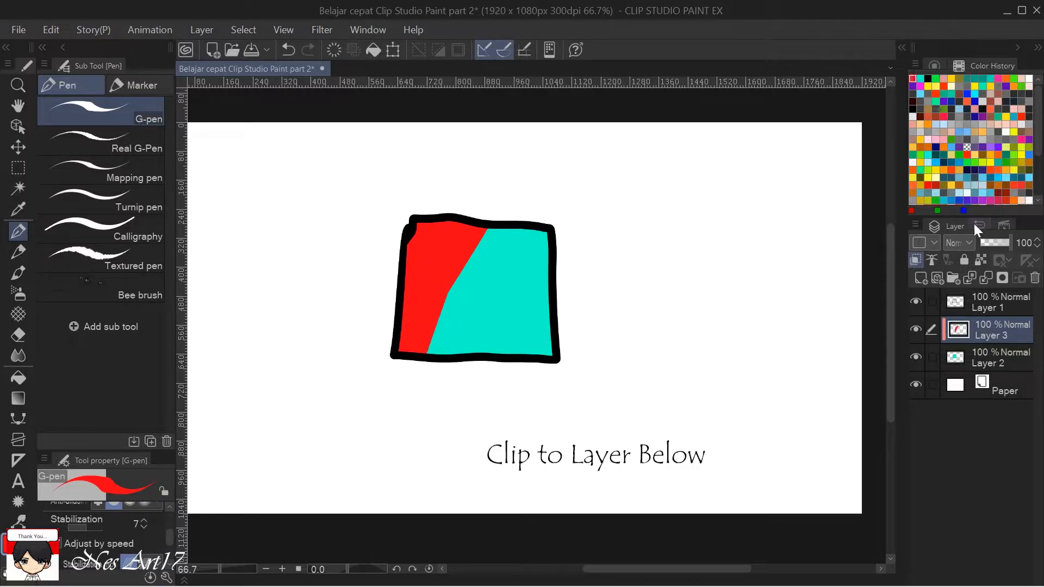
Delete the clipped Layer 3 and hide Layer 2.
left_click(1035, 278)
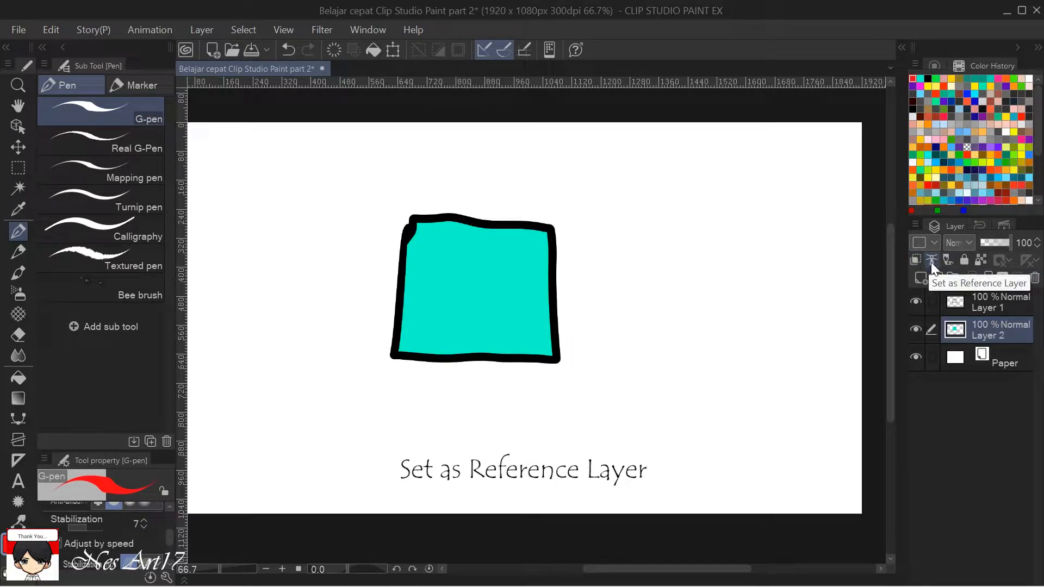
left_click(1008, 309)
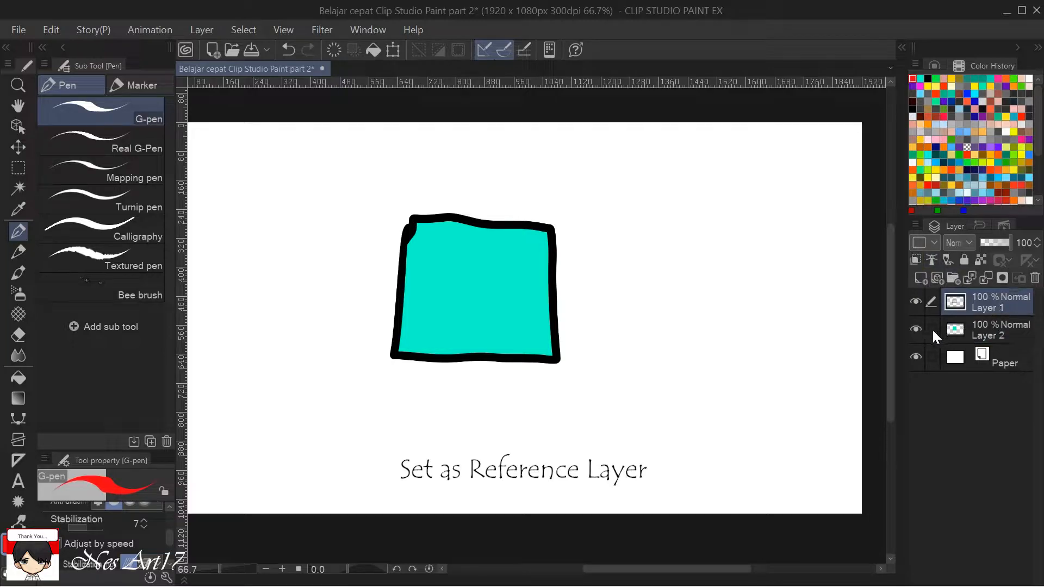
left_click(1006, 329)
left_click(915, 329)
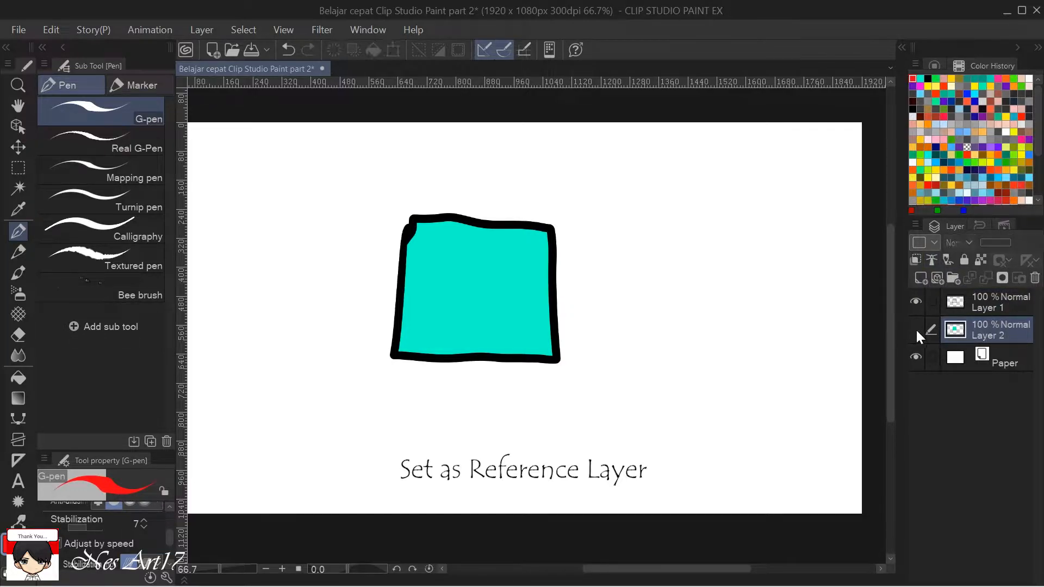
Make Layer 2 visible again and set Layer 1, the square's outline, as a reference layer.
left_click(984, 304)
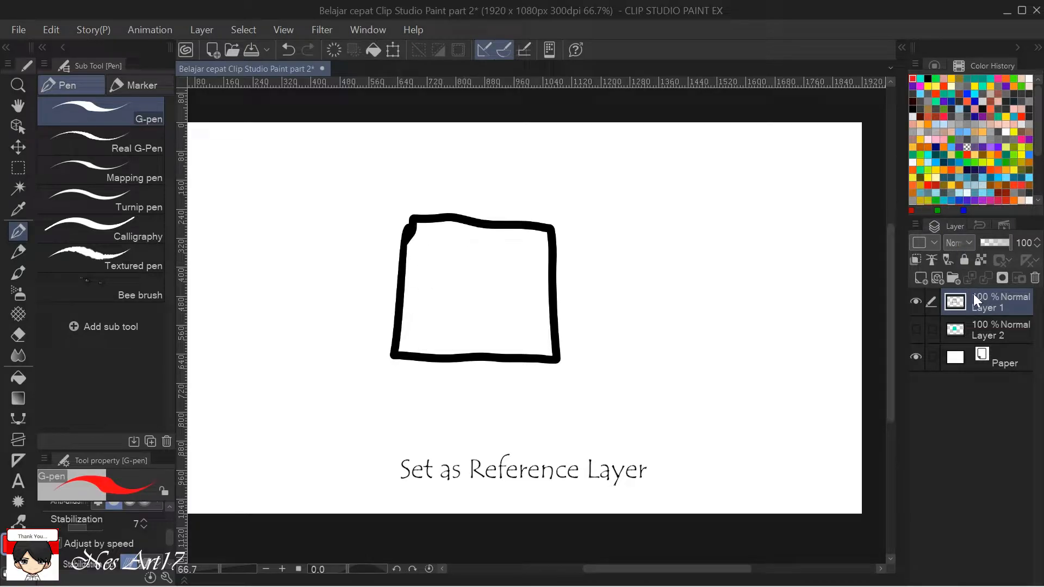
left_click(914, 328)
left_click(992, 331)
left_click(958, 314)
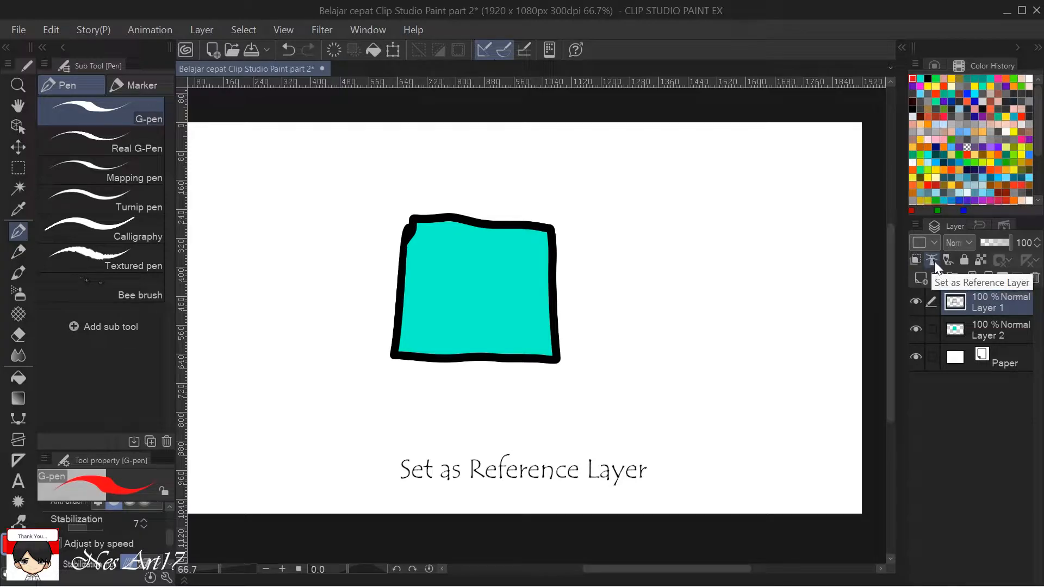
left_click(994, 328)
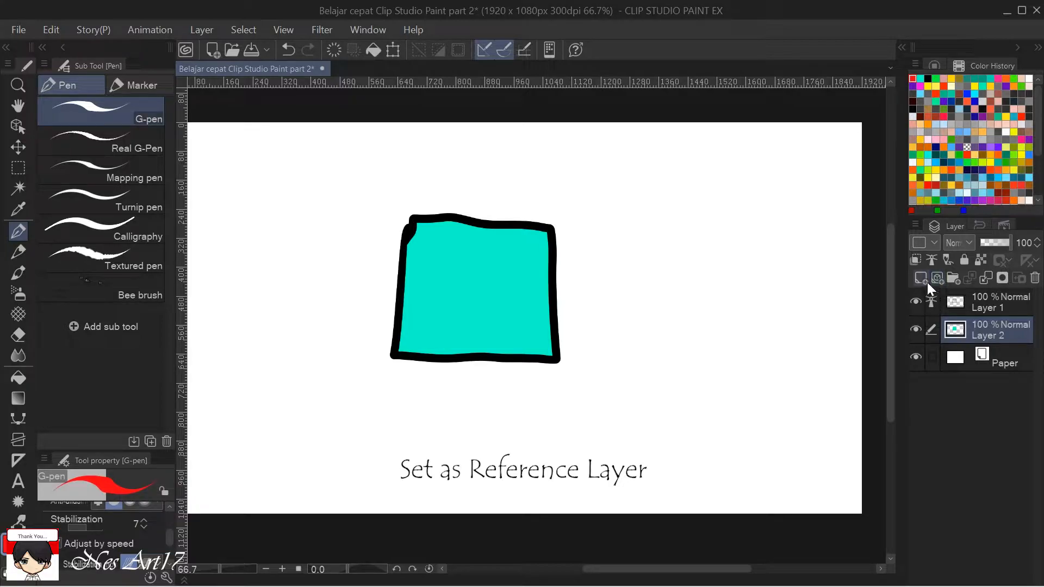
left_click(998, 304)
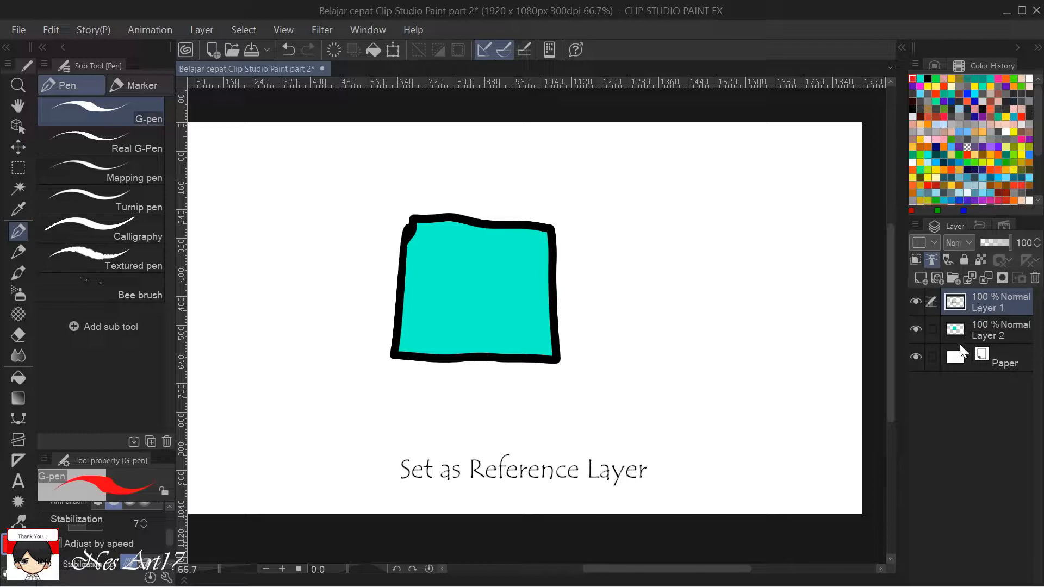
Erase the turquoise fill inside the square on Layer 2 with the Hard eraser.
left_click(979, 331)
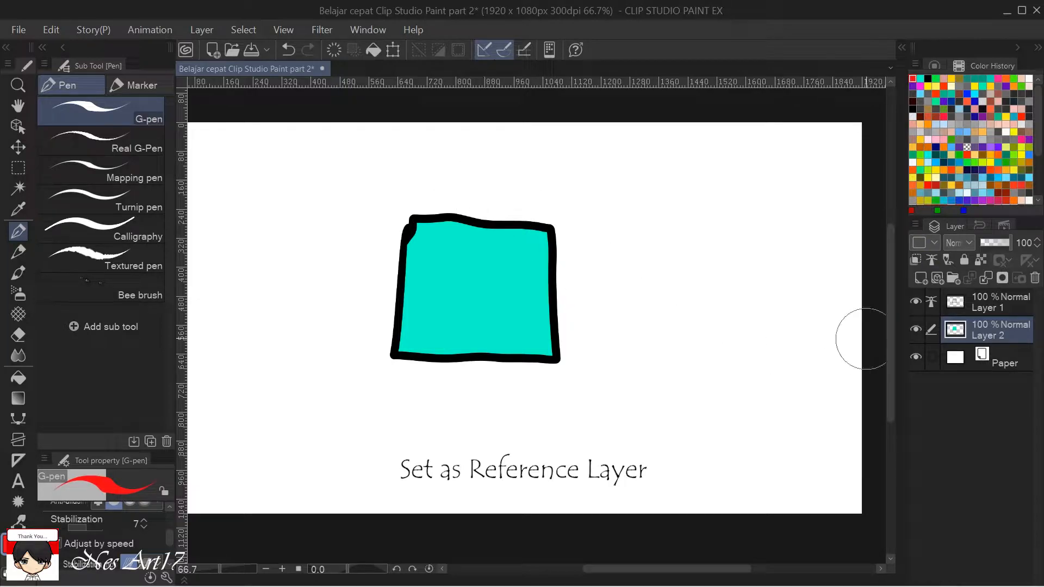
key("e")
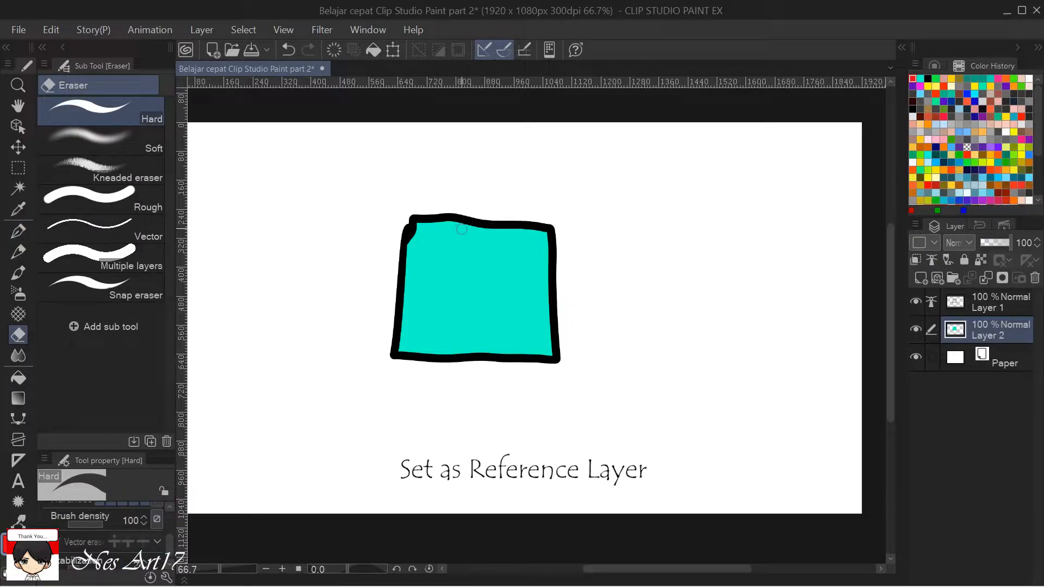
mouse_move(459, 210)
left_mouse_down()
mouse_move(429, 252)
mouse_move(450, 186)
left_mouse_up()
mouse_move(369, 313)
left_mouse_down()
mouse_move(399, 360)
mouse_move(512, 173)
mouse_move(411, 335)
mouse_move(447, 332)
mouse_move(521, 193)
mouse_move(547, 171)
mouse_move(484, 381)
mouse_move(527, 343)
mouse_move(581, 193)
mouse_move(557, 326)
mouse_move(504, 396)
mouse_move(511, 356)
mouse_move(489, 228)
mouse_move(462, 207)
mouse_move(417, 349)
mouse_move(504, 325)
left_mouse_up()
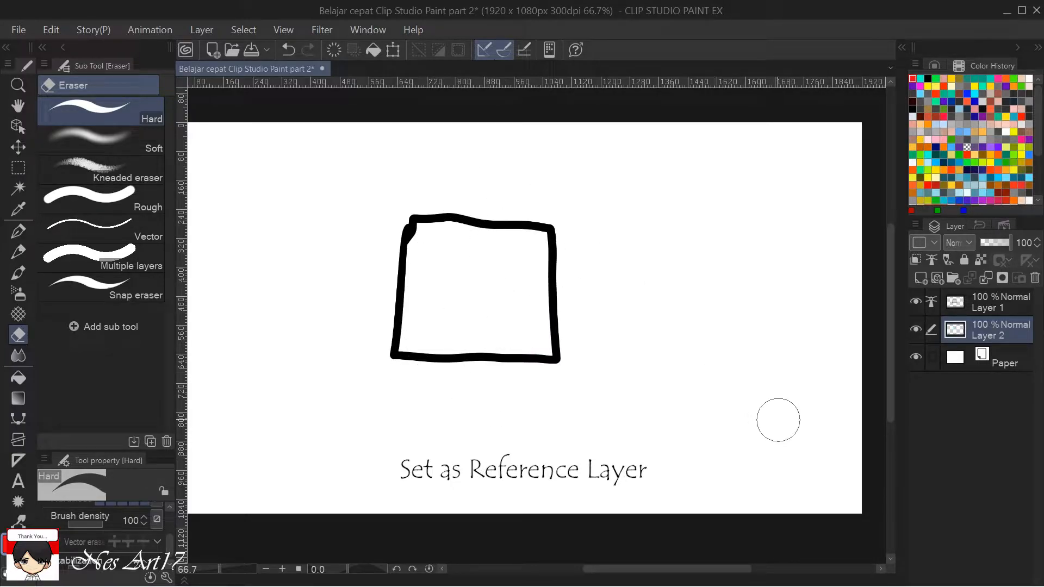
Select green for the G-pen and show its enabled Anti-overflow option "Do not cross lines of reference layer" among the tool properties.
key("p")
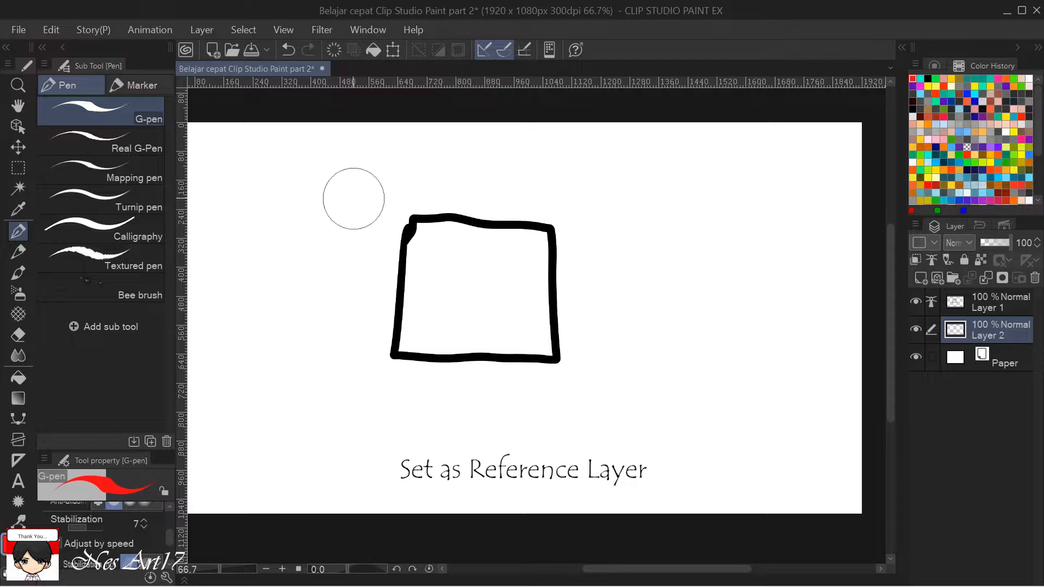
left_click(936, 79)
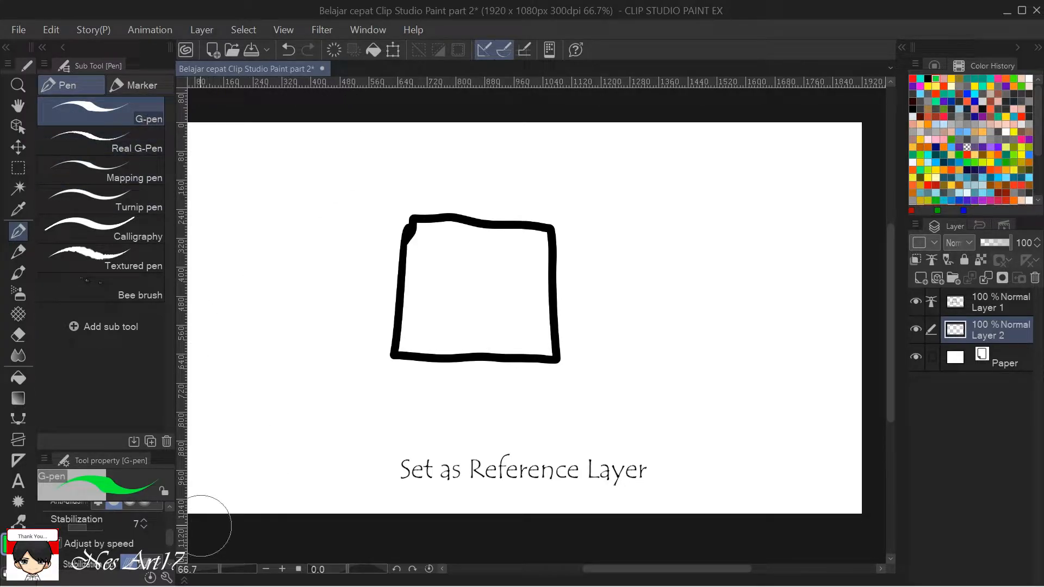
mouse_move(171, 539)
left_mouse_down()
mouse_move(171, 552)
mouse_move(169, 525)
left_mouse_up()
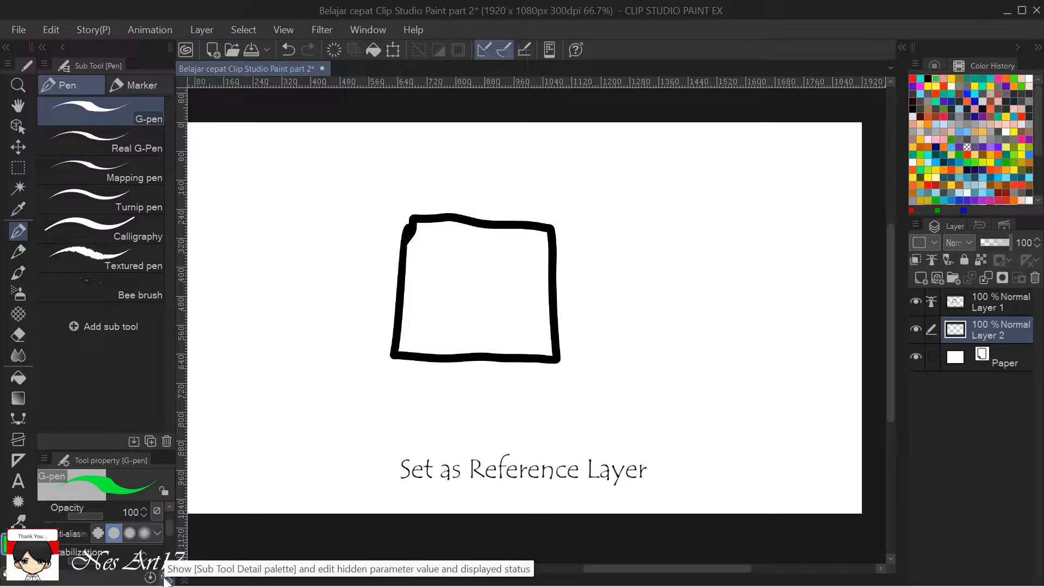
left_click(166, 580)
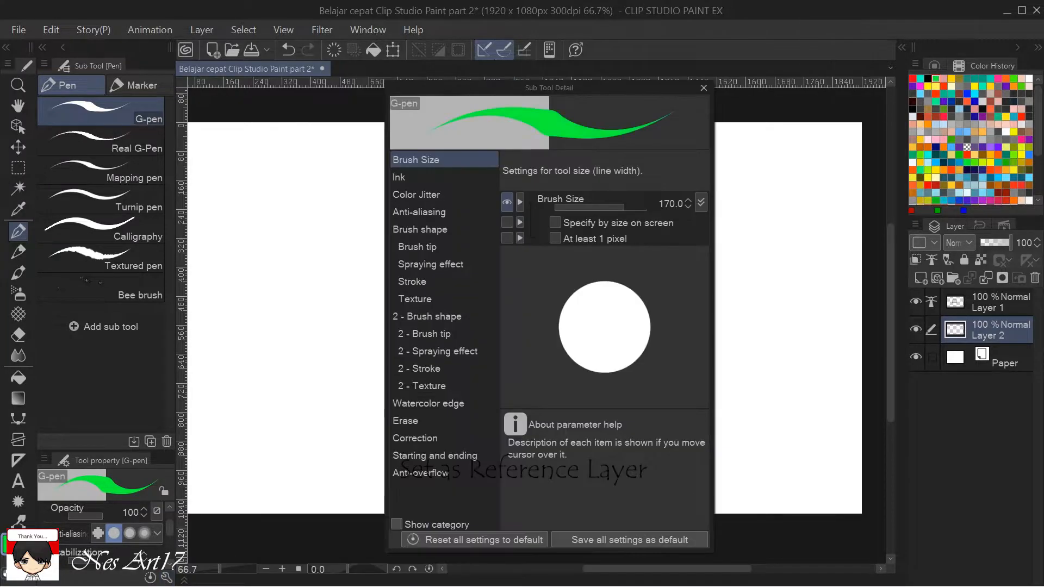
left_click(409, 472)
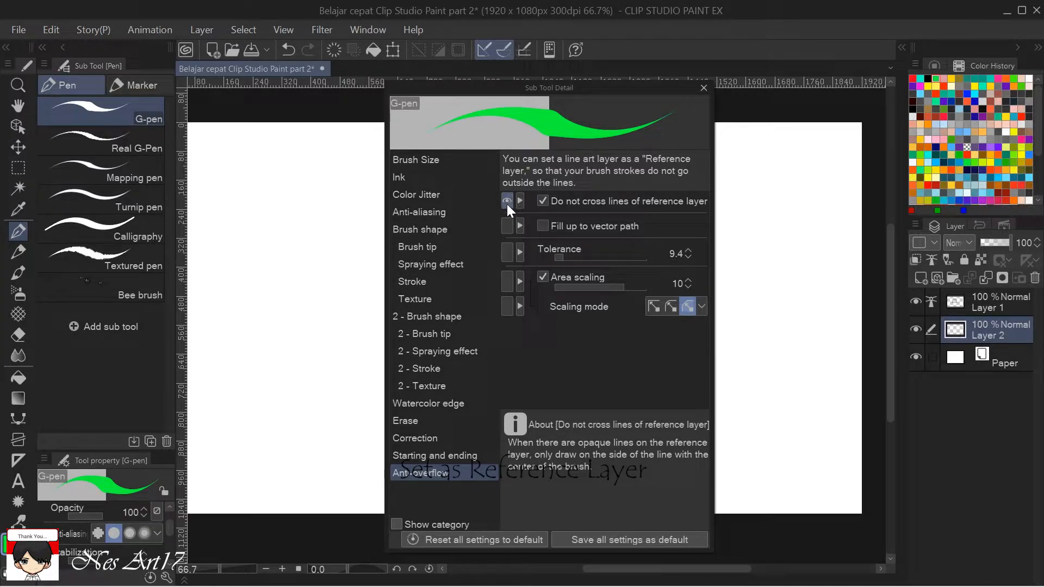
left_click(703, 88)
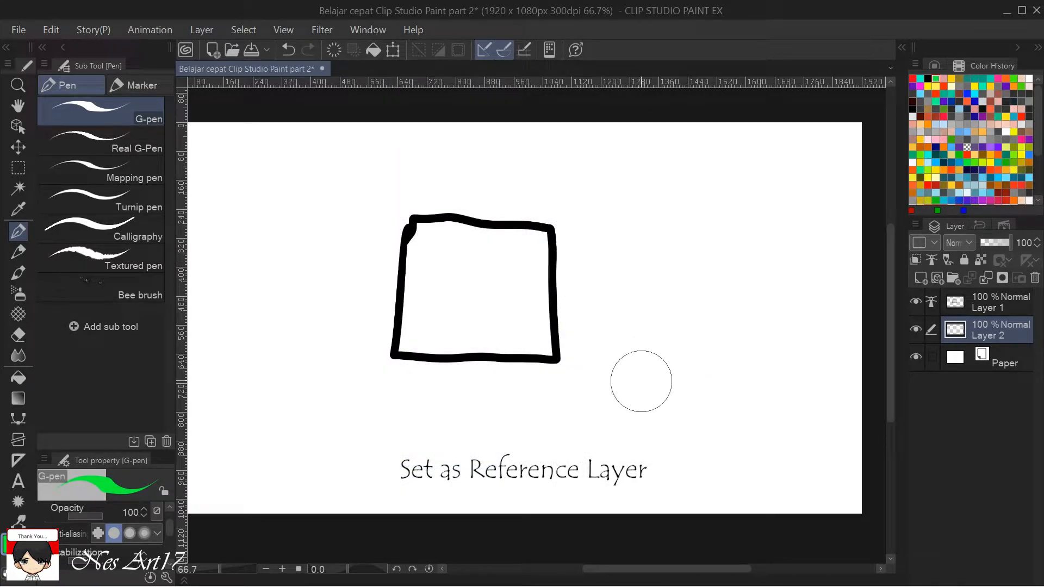
Paint green test strokes inside and outside the square's left outline on Layer 2, and undo the last stroke.
scroll(419, 266, "up", 2)
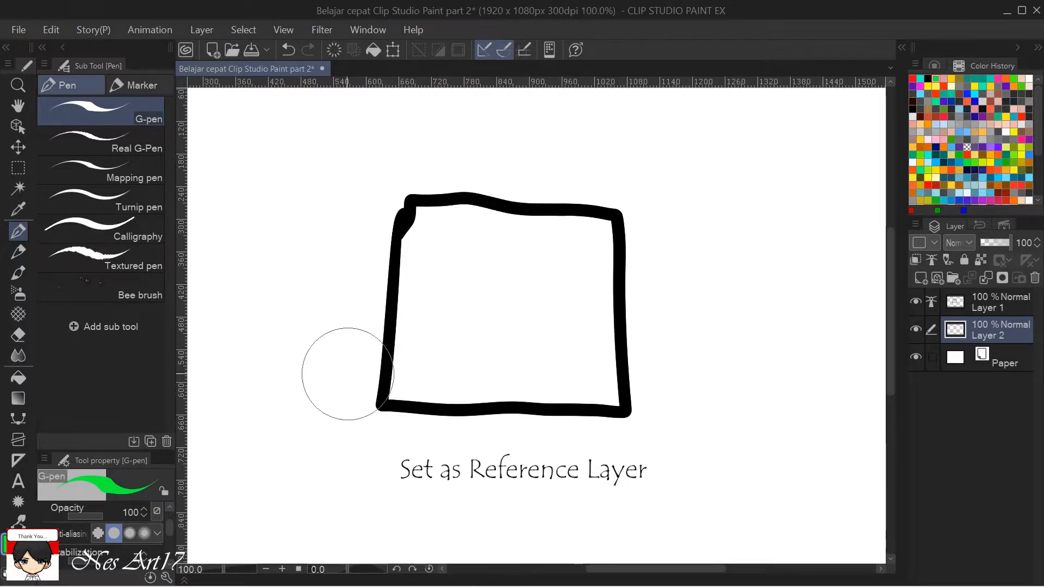
left_click_drag(167, 532, 164, 547)
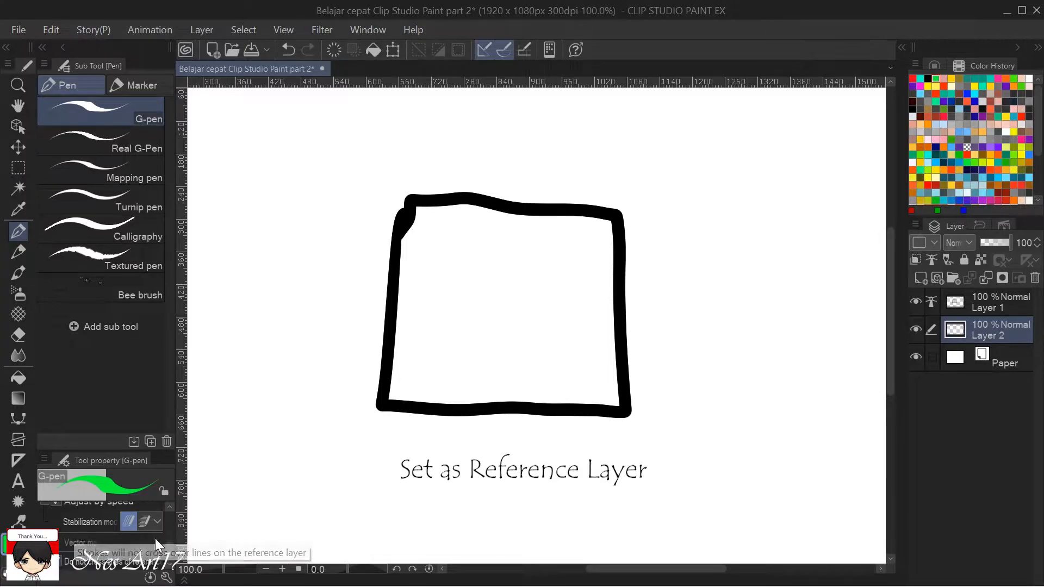
scroll(169, 548, "up", 1)
left_click_drag(168, 549, 170, 518)
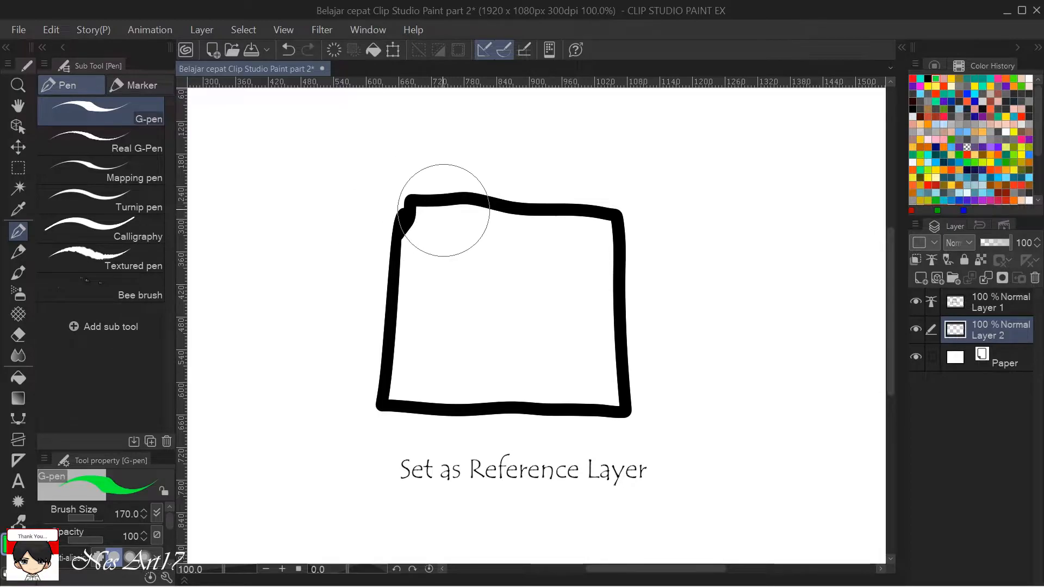
scroll(413, 253, "up", 2)
left_click_drag(463, 261, 528, 213)
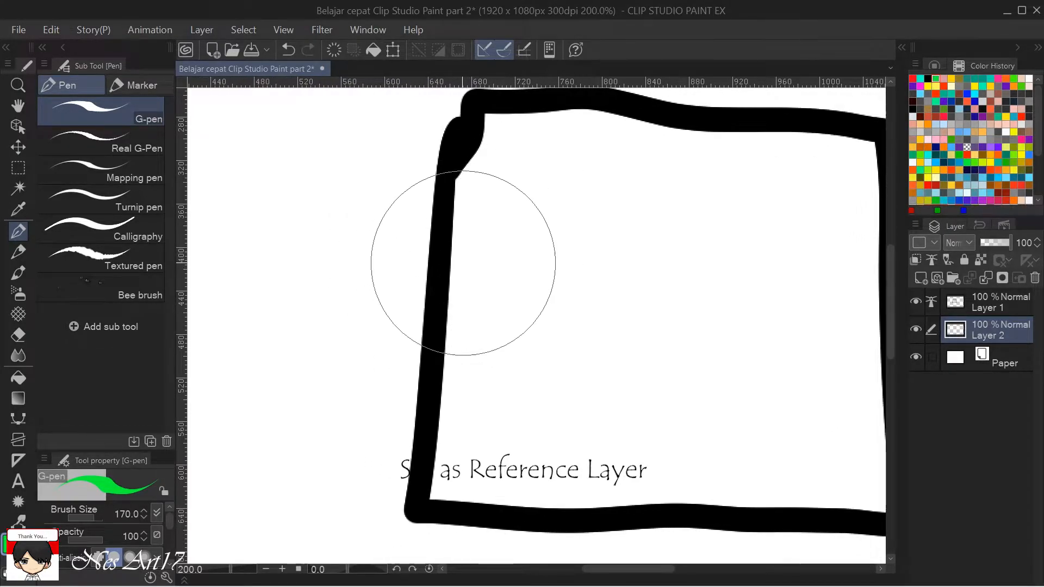
mouse_move(469, 255)
left_mouse_down()
mouse_move(455, 261)
mouse_move(449, 296)
mouse_move(444, 269)
mouse_move(438, 303)
mouse_move(441, 276)
left_mouse_up()
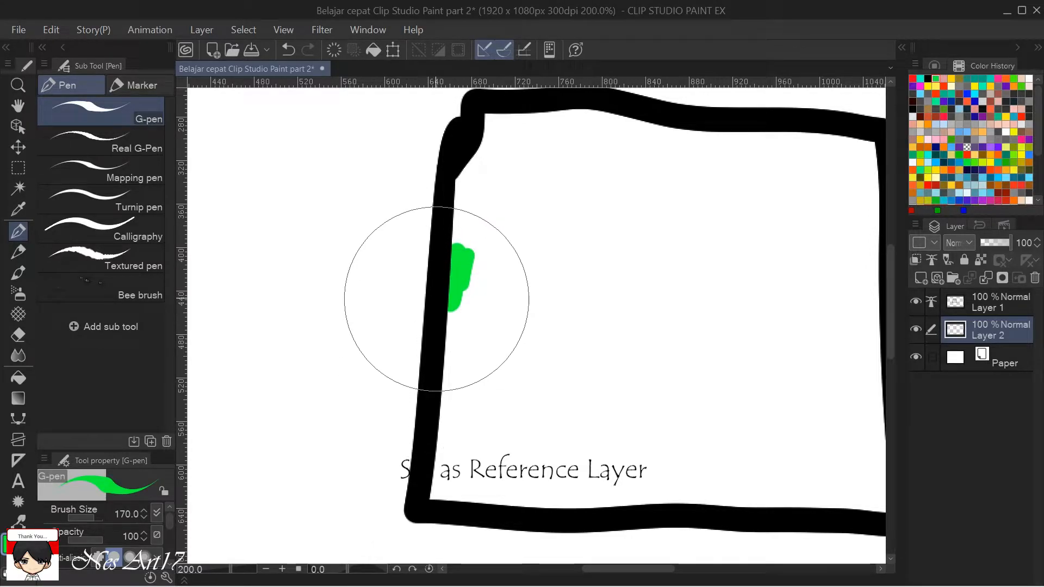
left_click_drag(428, 298, 388, 298)
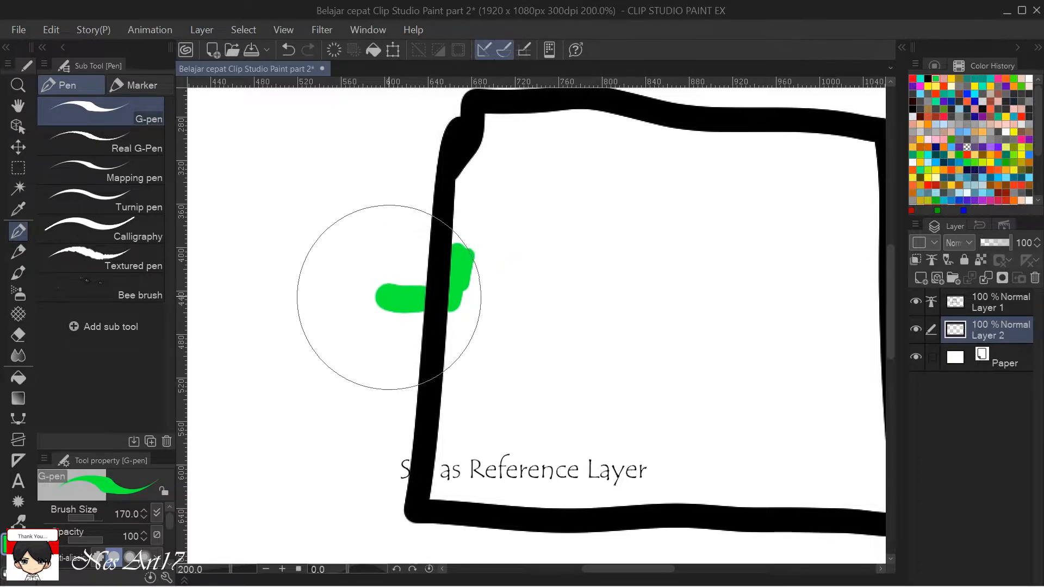
key("ctrl+z")
Paint green along the inside of the square's left outline, dab green just outside it, and clear Layer 2.
mouse_move(466, 266)
left_mouse_down()
mouse_move(452, 304)
mouse_move(468, 183)
mouse_move(459, 221)
mouse_move(485, 144)
mouse_move(471, 169)
mouse_move(432, 492)
mouse_move(422, 464)
left_mouse_up()
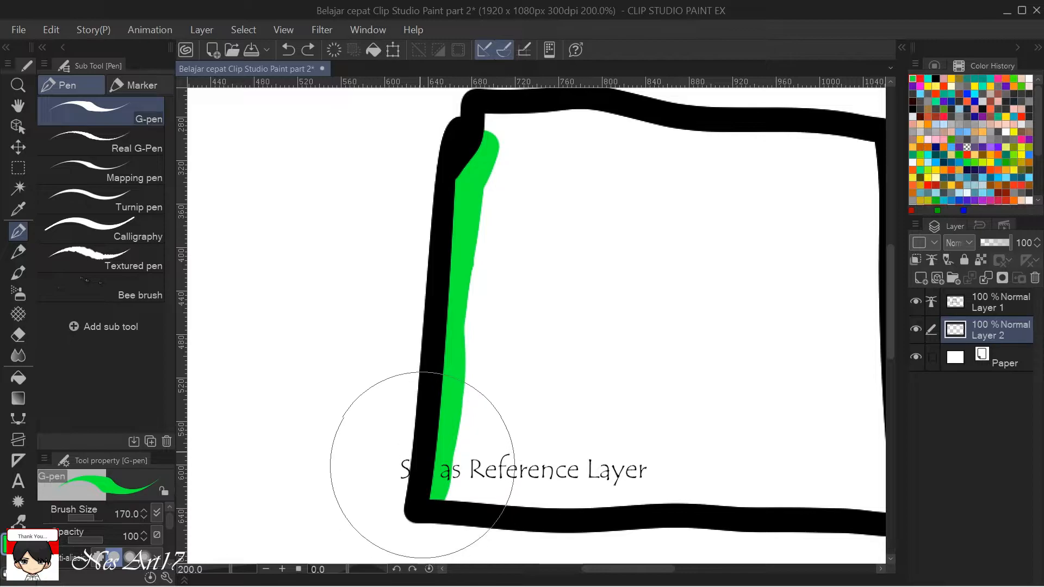
left_click_drag(415, 299, 408, 297)
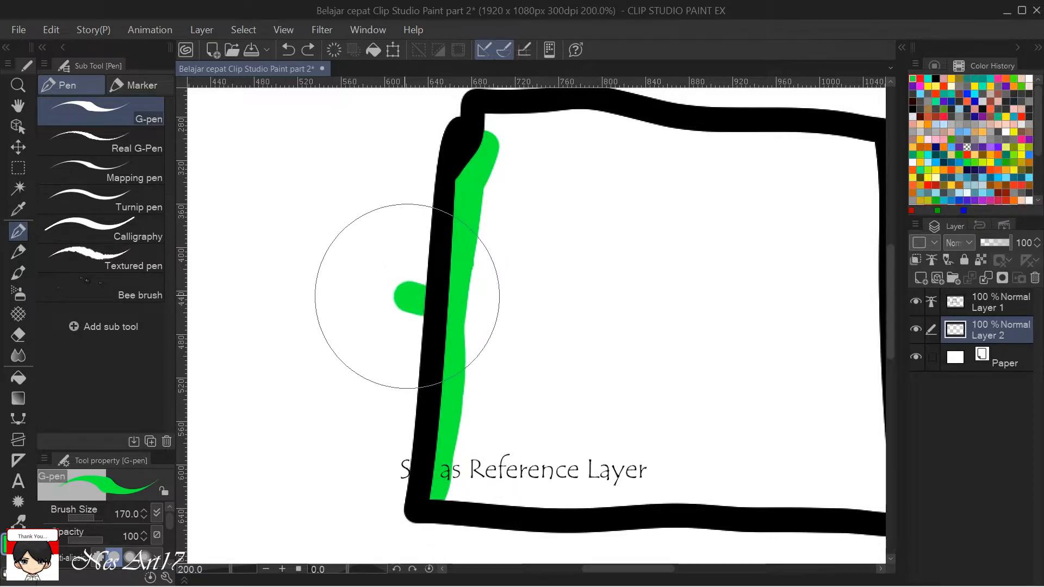
key("Delete")
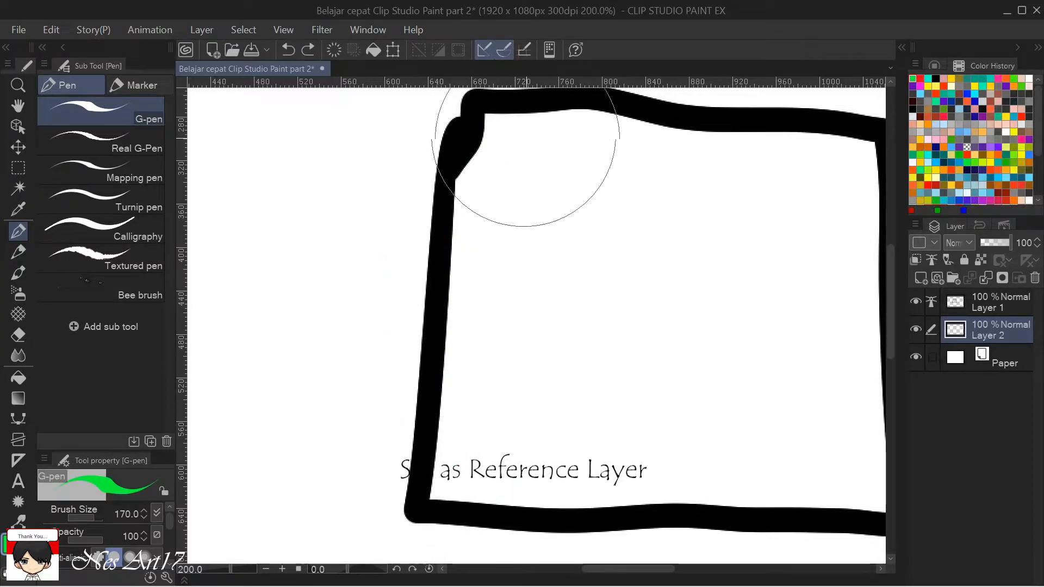
Turn off the reference layer setting on Layer 1.
left_click(974, 305)
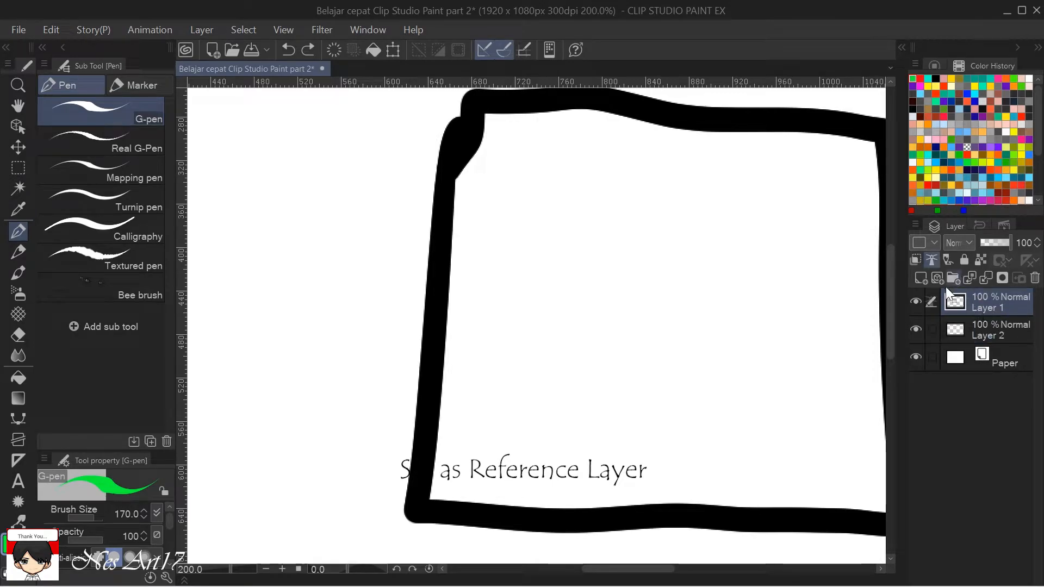
left_click(931, 259)
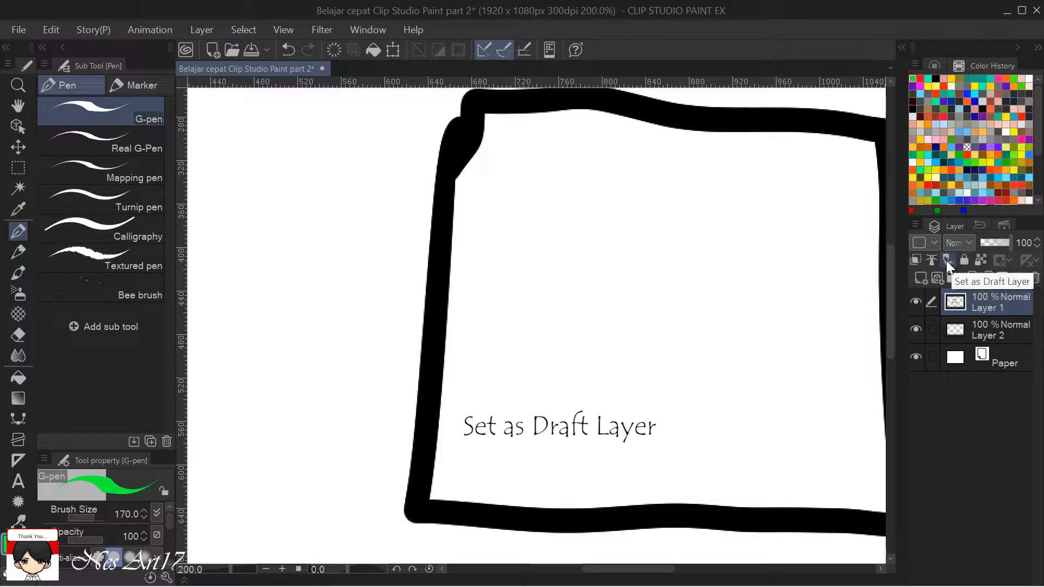
scroll(810, 361, "down", 3)
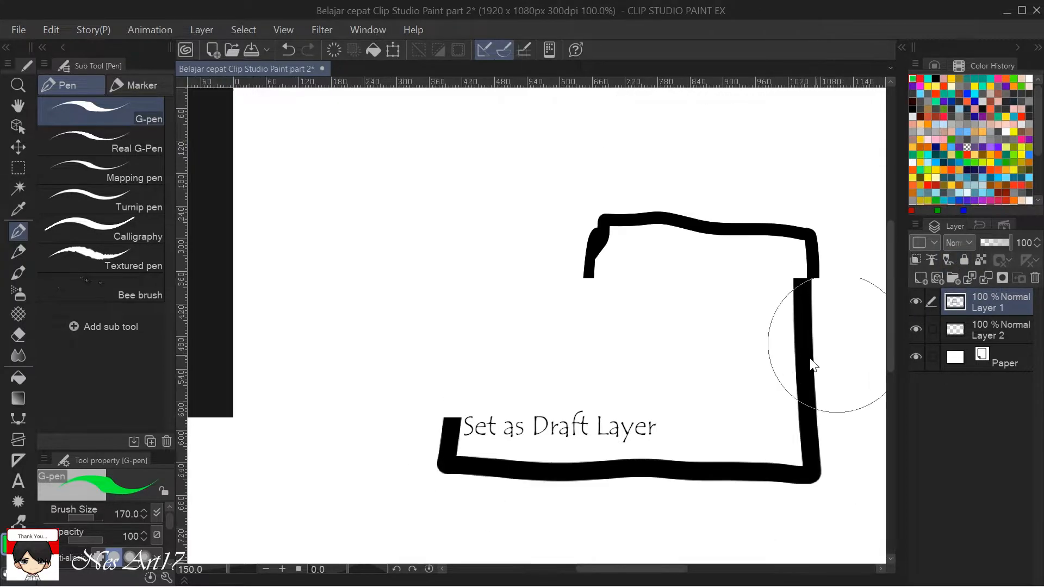
scroll(785, 345, "up", 2)
scroll(778, 363, "down", 3)
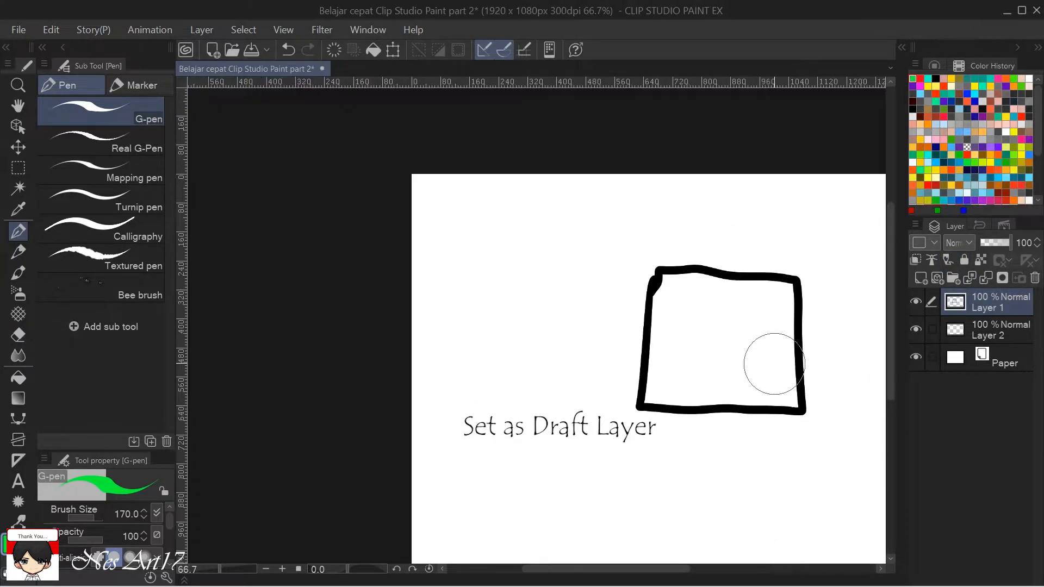
left_click_drag(741, 396, 531, 384)
Fill the square's interior with green on Layer 2 using the Refer other layers fill.
left_click(992, 328)
left_click(992, 309)
left_click(993, 323)
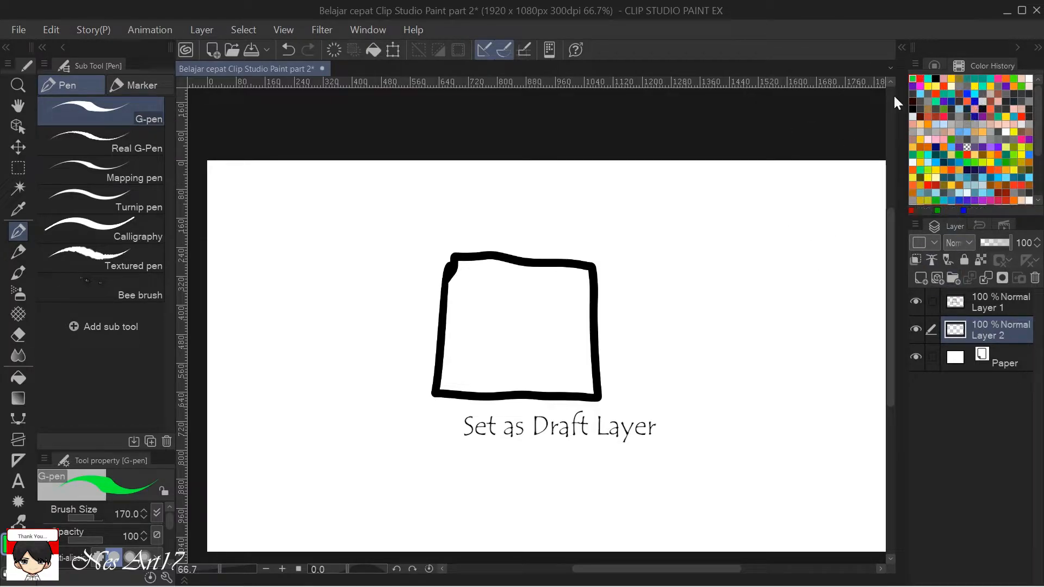
key("g")
key("g")
left_click(548, 318)
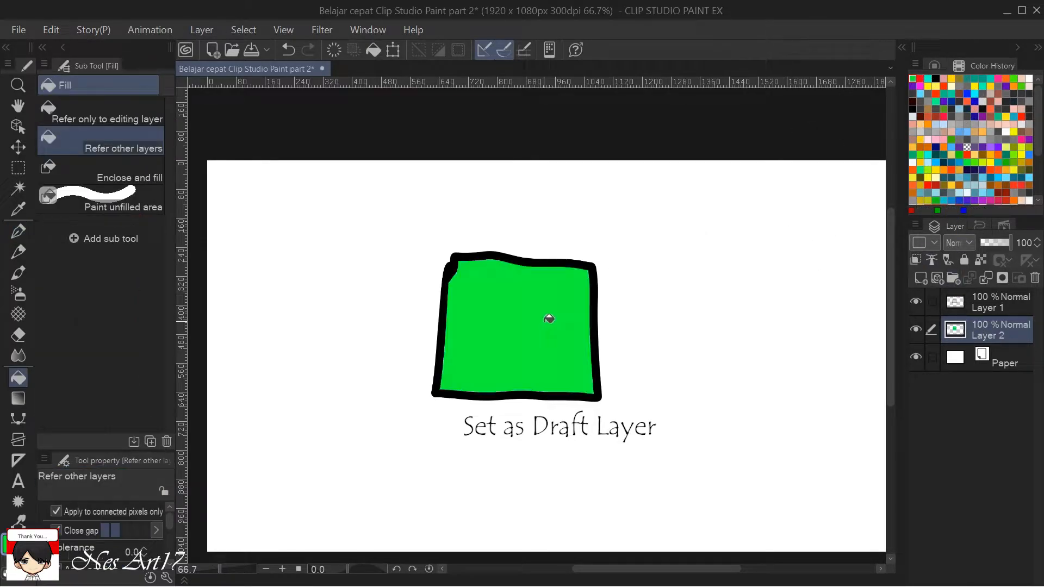
Add a raster layer beneath Layer 2, try red G-pen strokes across the square on it, and undo them.
left_click(1008, 350)
left_click(921, 278)
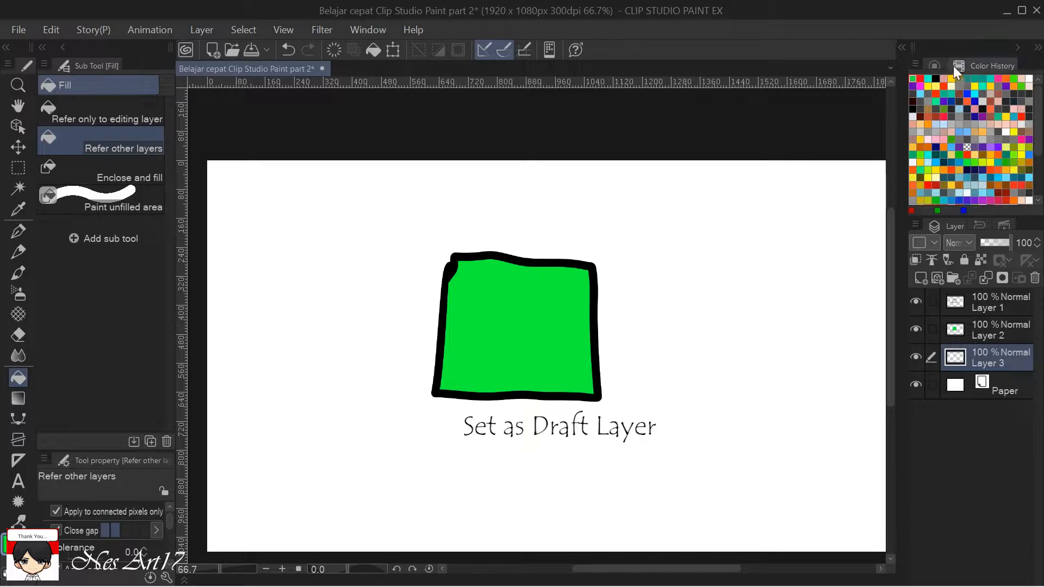
key("p")
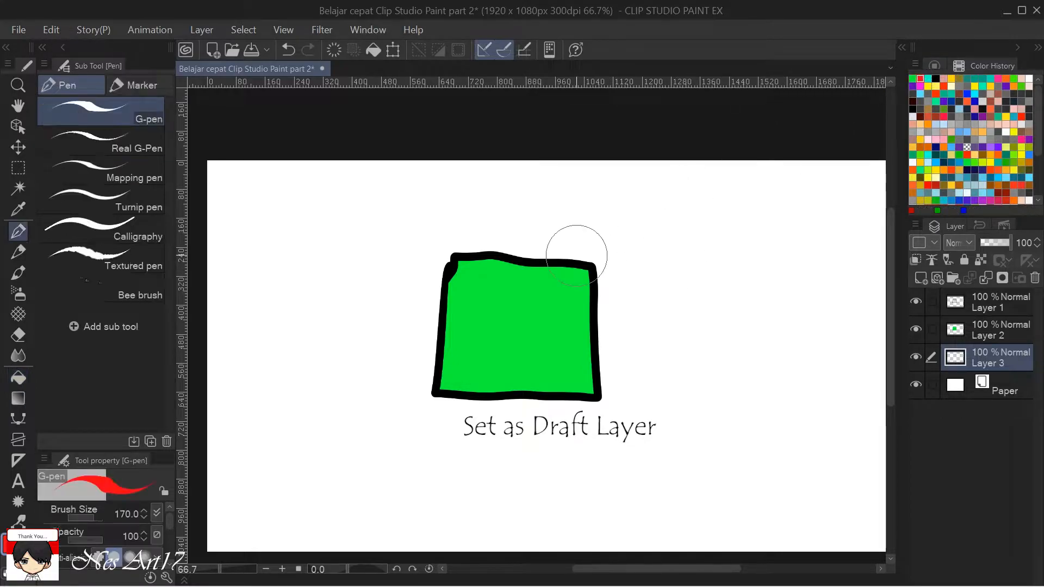
mouse_move(532, 249)
left_mouse_down()
mouse_move(573, 338)
mouse_move(540, 207)
mouse_move(606, 406)
mouse_move(593, 338)
left_mouse_up()
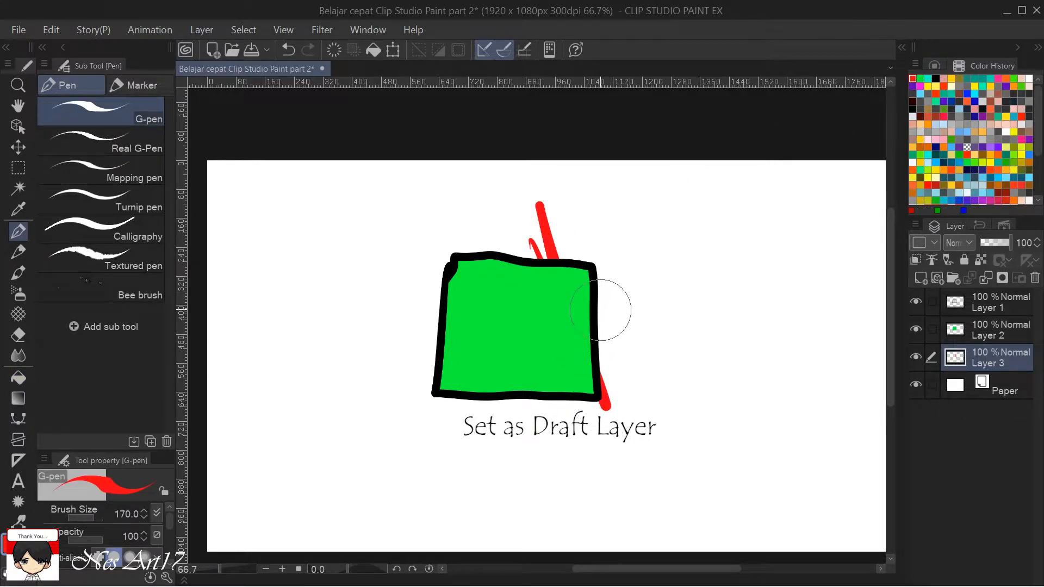
key("ctrl+z")
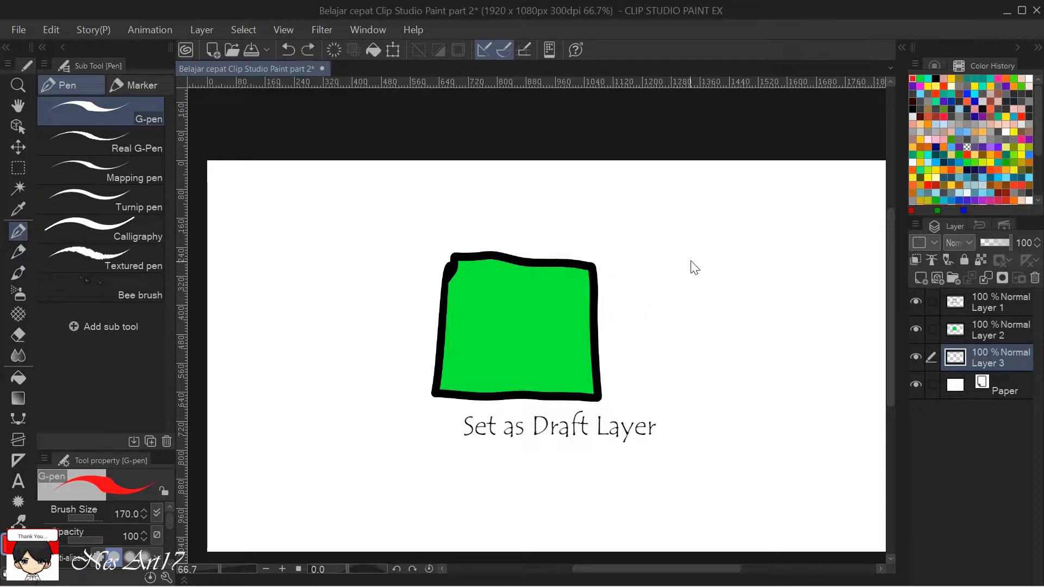
Move Layer 3 above Layer 2 to paint a red area over the green fill with the G-pen, and hide Layer 3.
left_click(991, 332)
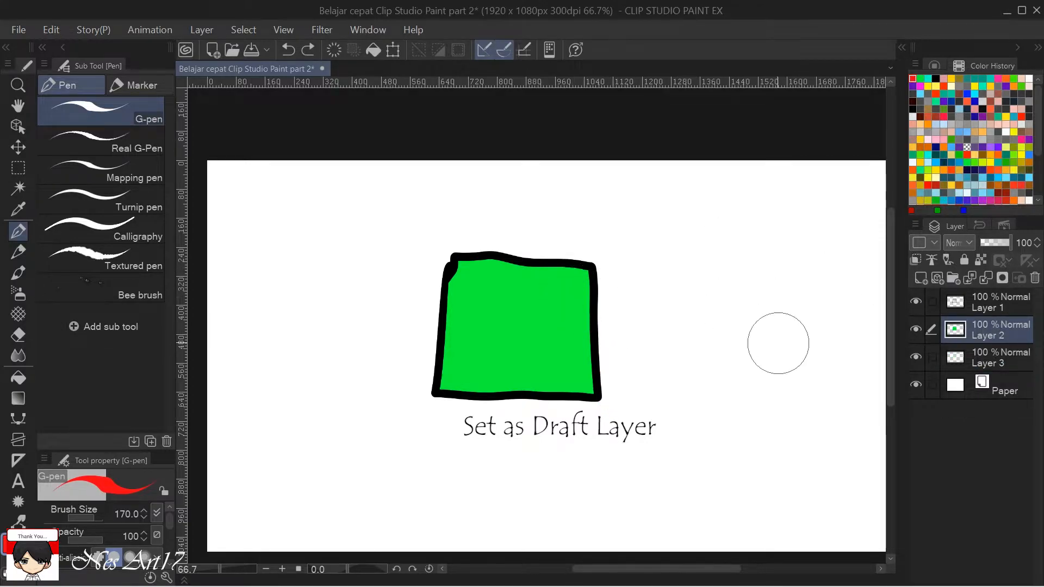
left_click_drag(1003, 355, 1000, 327)
mouse_move(538, 286)
left_mouse_down()
mouse_move(558, 331)
mouse_move(568, 327)
mouse_move(563, 284)
mouse_move(564, 363)
mouse_move(526, 304)
mouse_move(507, 355)
mouse_move(472, 332)
left_mouse_up()
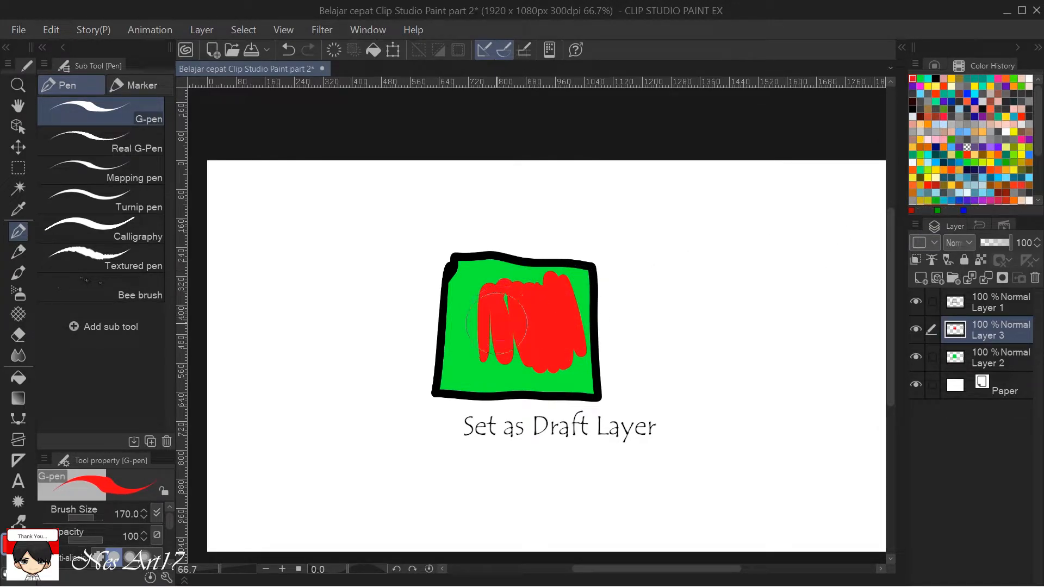
left_click(917, 330)
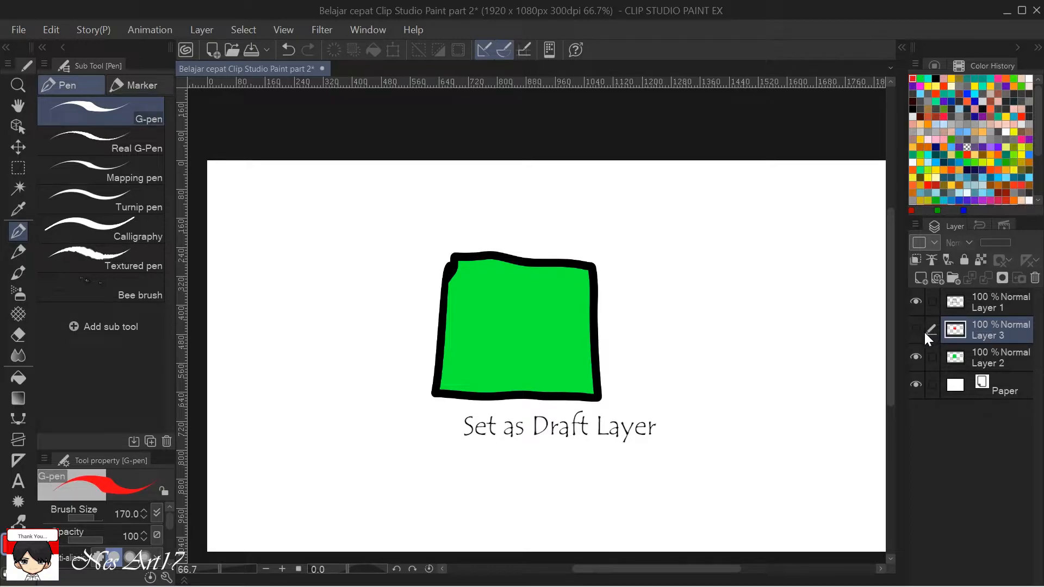
Show Layer 3 and set it as a draft layer.
left_click(916, 330)
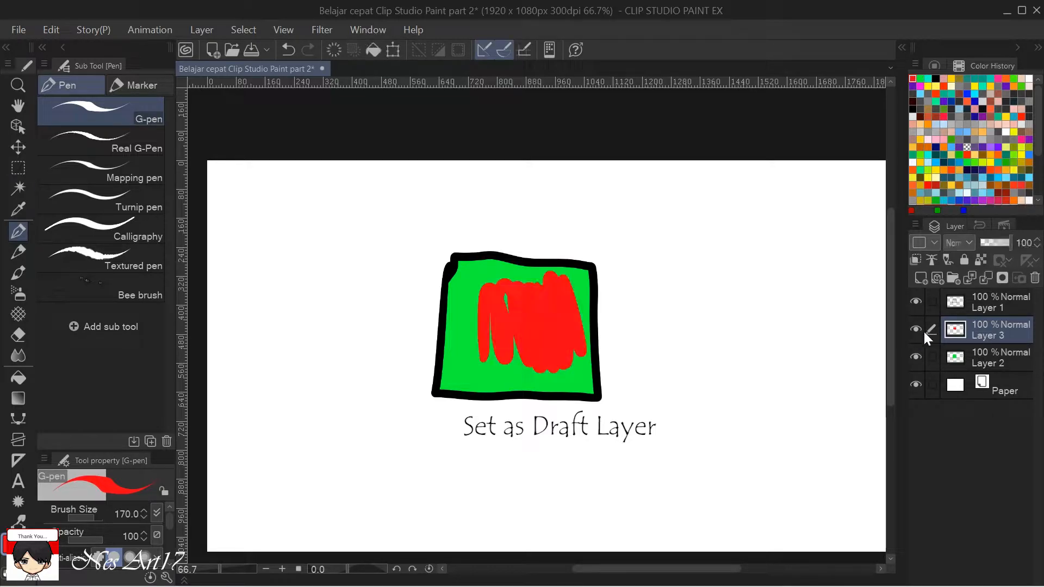
left_click(949, 266)
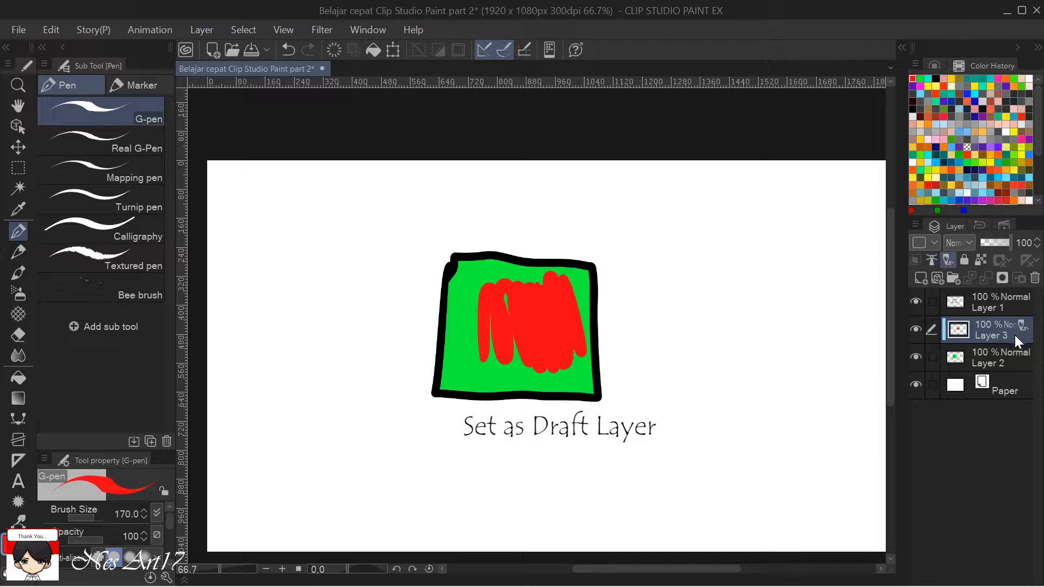
Export the canvas as a single-layer JPEG named TEST on the Desktop, with the draft content excluded.
left_click(19, 30)
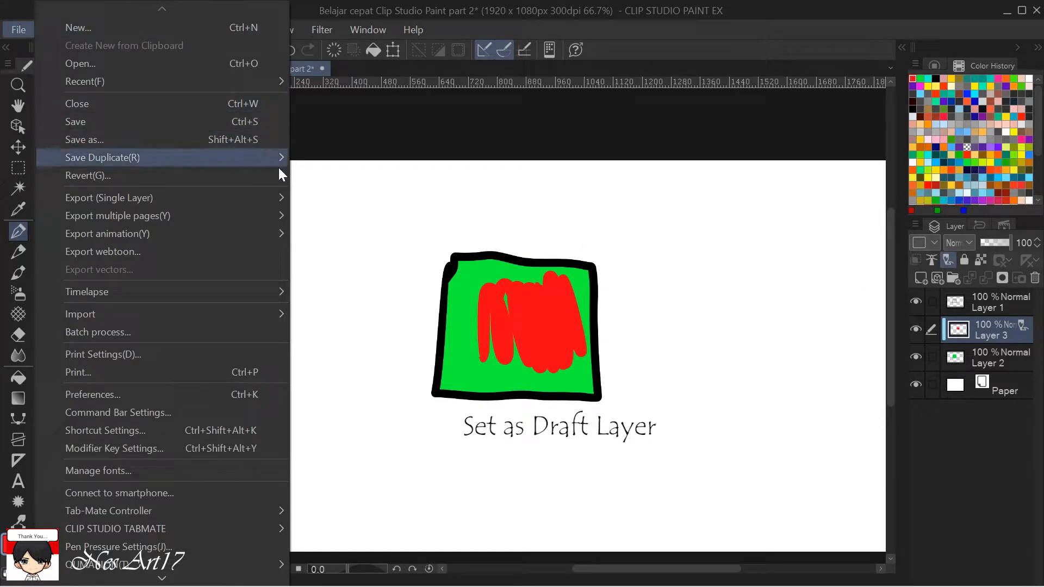
mouse_move(194, 201)
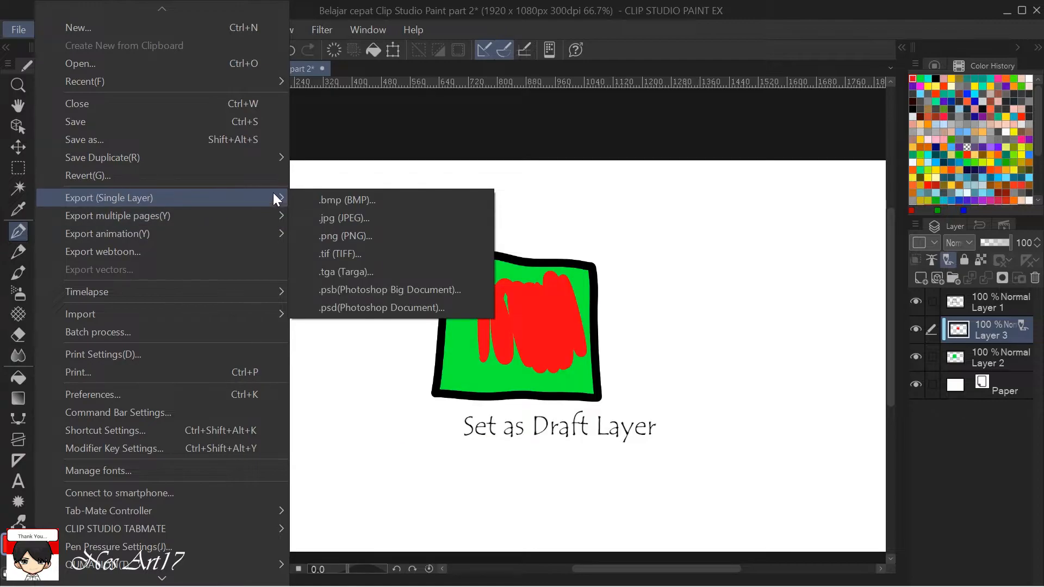
left_click(349, 219)
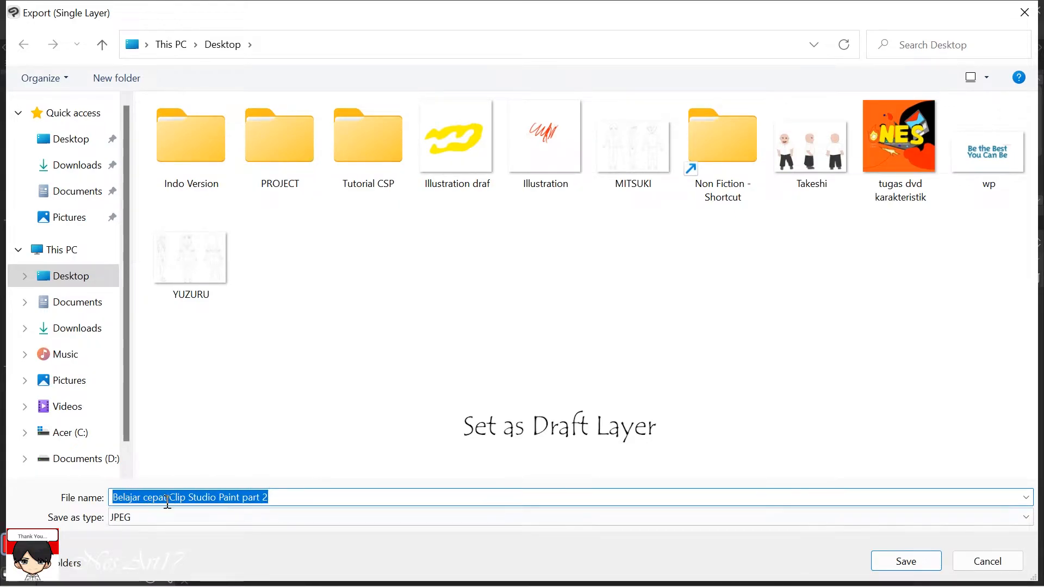
type("TEST")
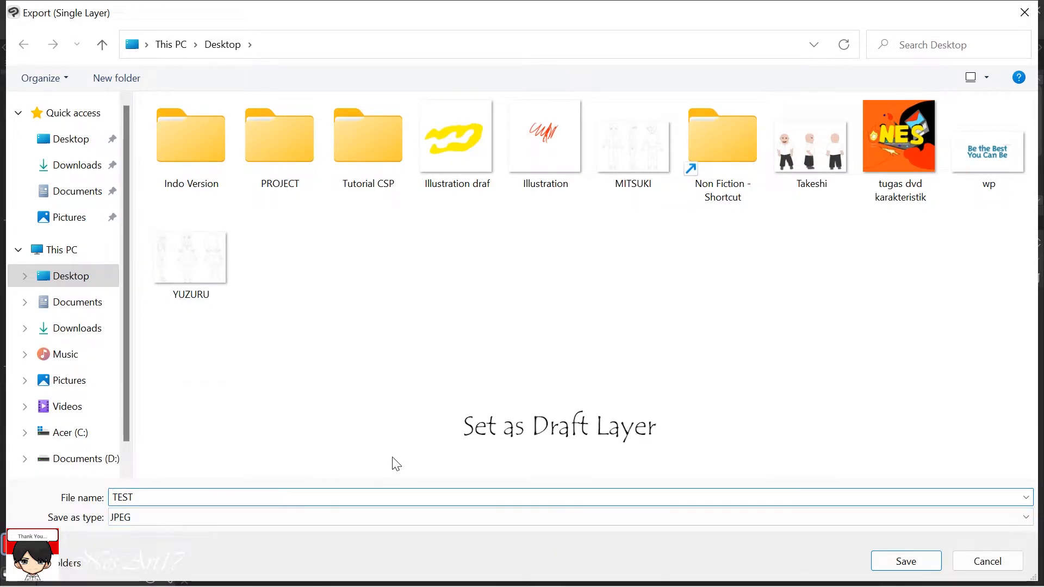
left_click(894, 563)
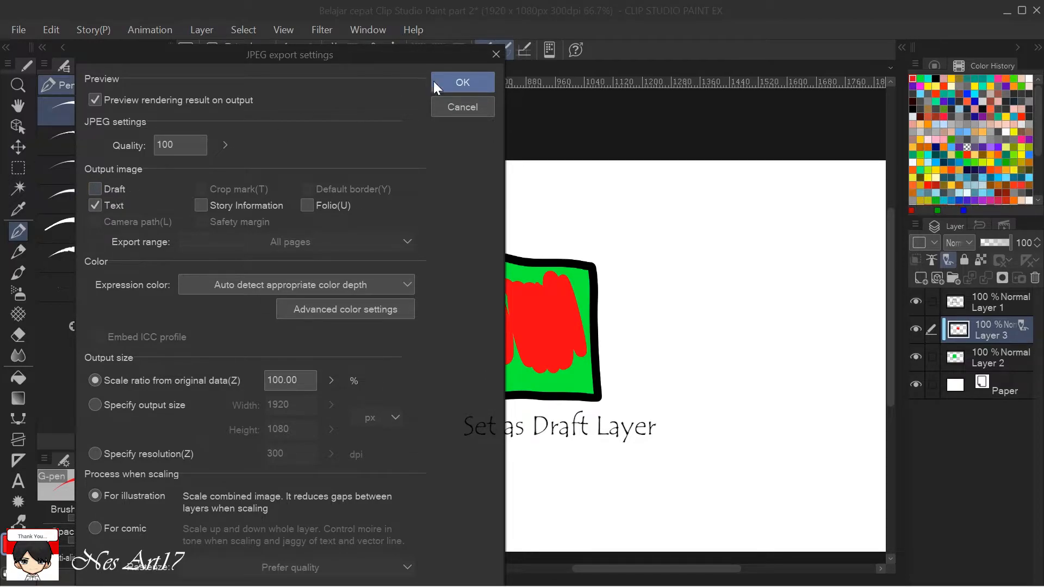
left_click(461, 82)
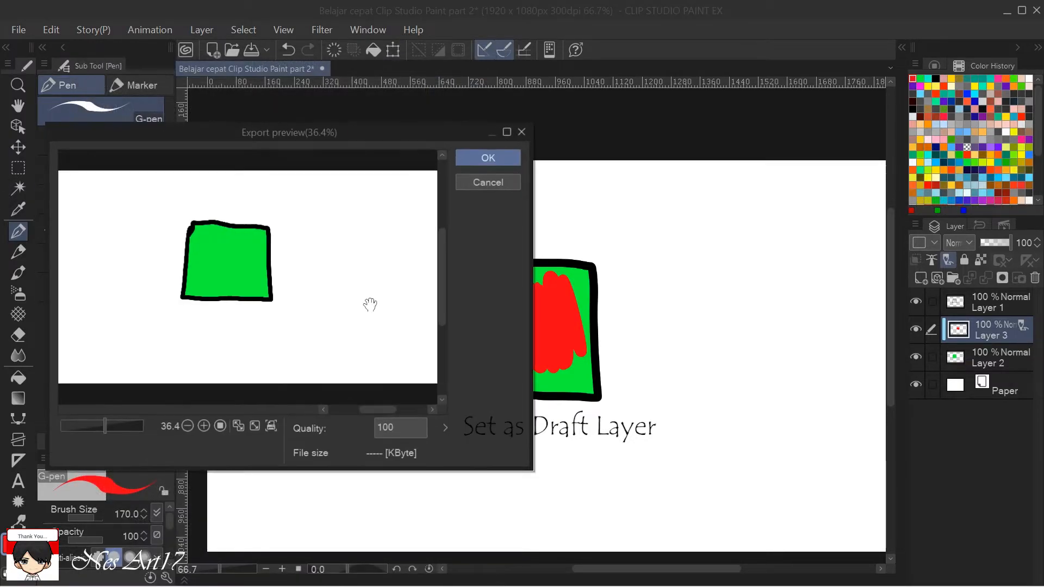
left_click_drag(365, 130, 260, 82)
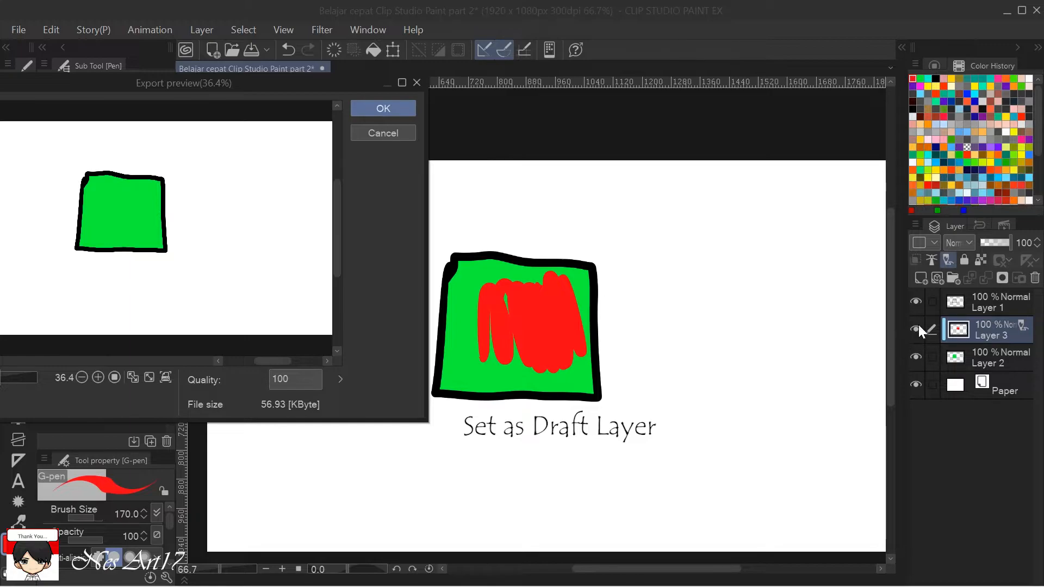
left_click(381, 106)
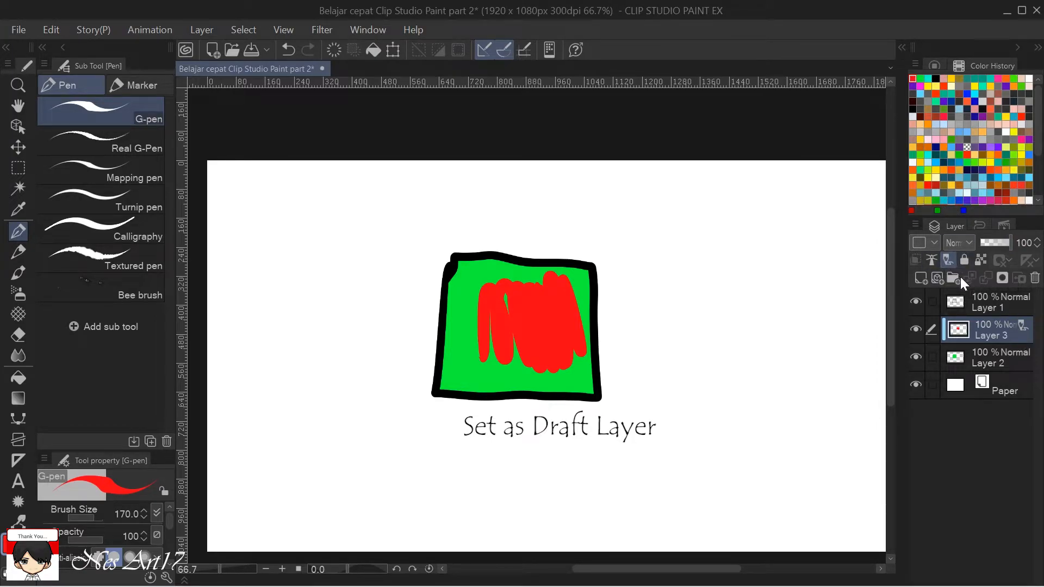
Turn off the draft setting on Layer 3 and delete the layer.
left_click(947, 263)
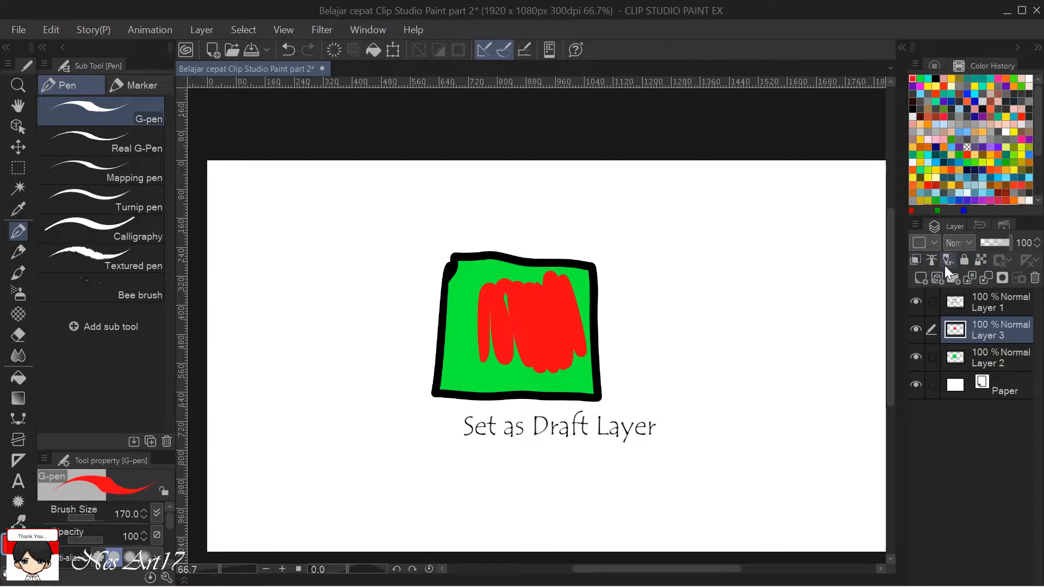
left_click(1035, 278)
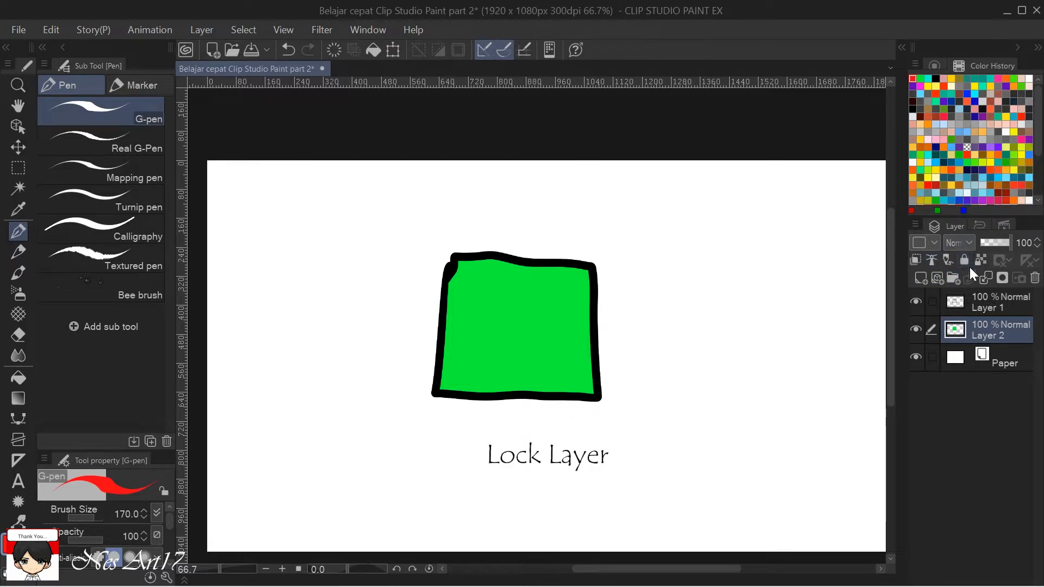
Try the Hard eraser on Layer 2 with the layer locked and unlocked, and undo the erasure.
left_click(961, 260)
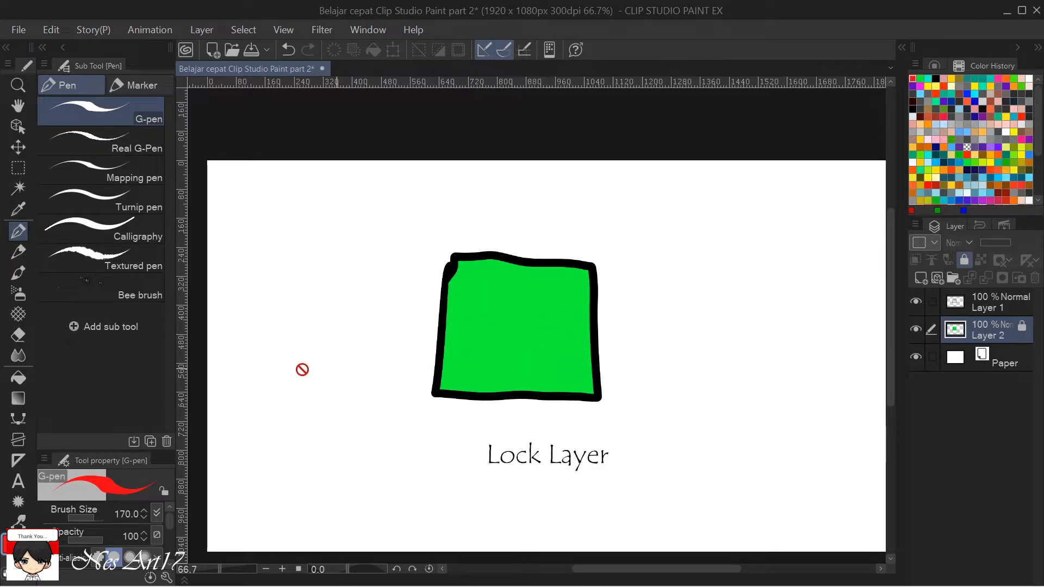
key("e")
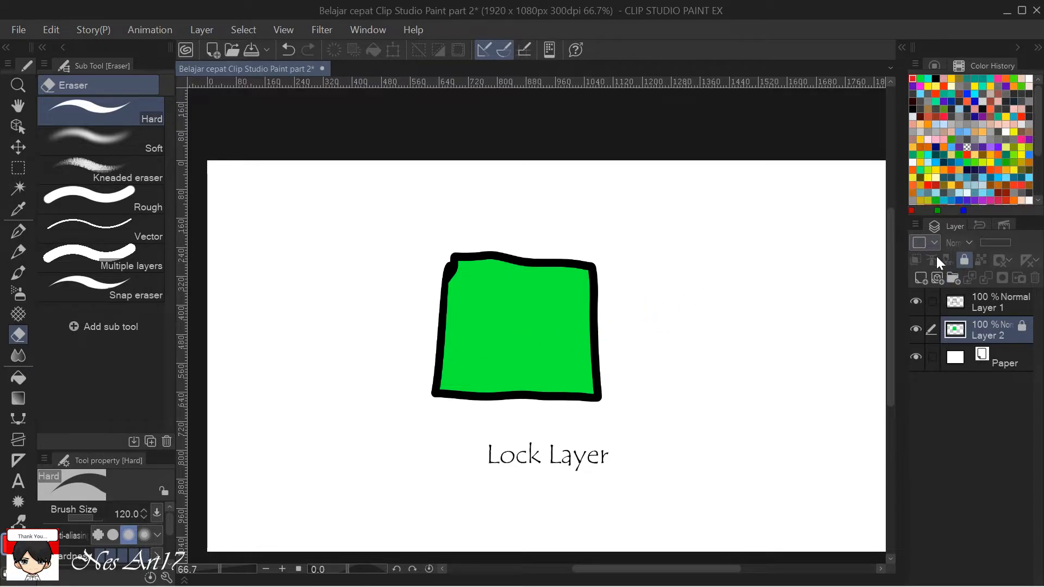
left_click(964, 262)
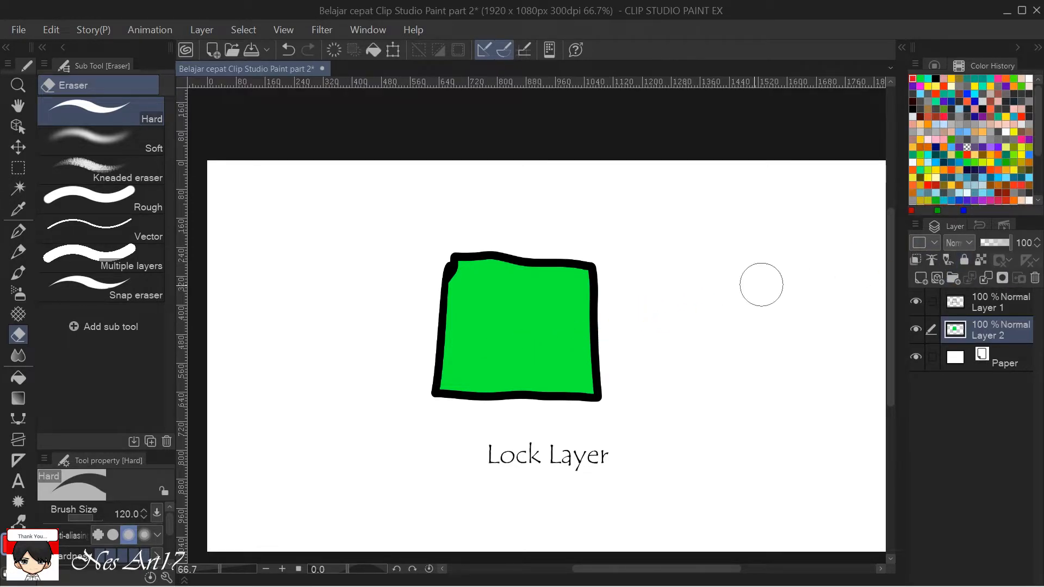
mouse_move(639, 378)
left_mouse_down()
mouse_move(541, 373)
mouse_move(528, 351)
mouse_move(544, 353)
left_mouse_up()
key("ctrl+z")
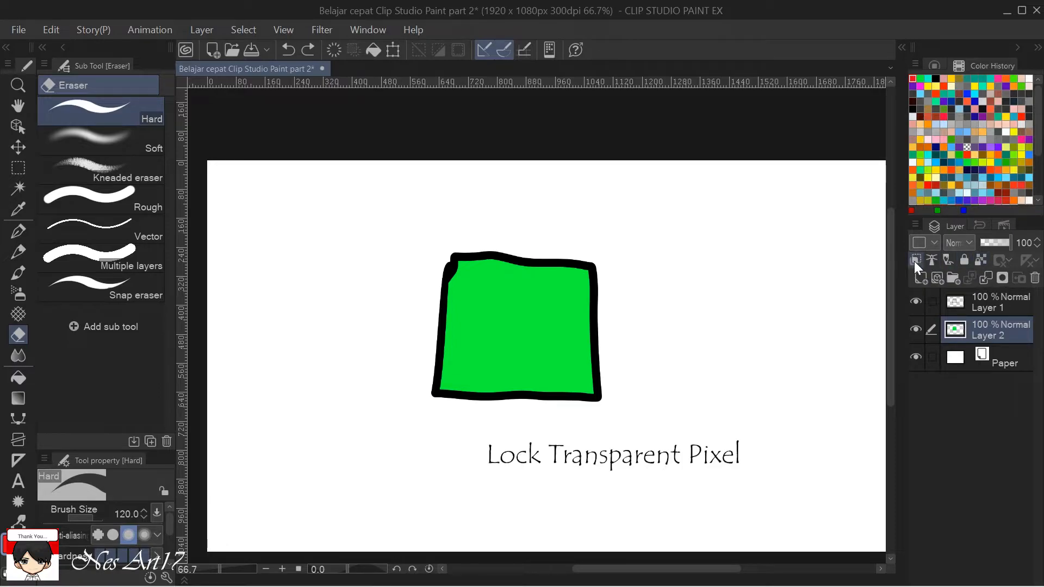
Lock transparent pixels on Layer 2 and paint red over most of the green fill with the G-pen.
left_click(978, 261)
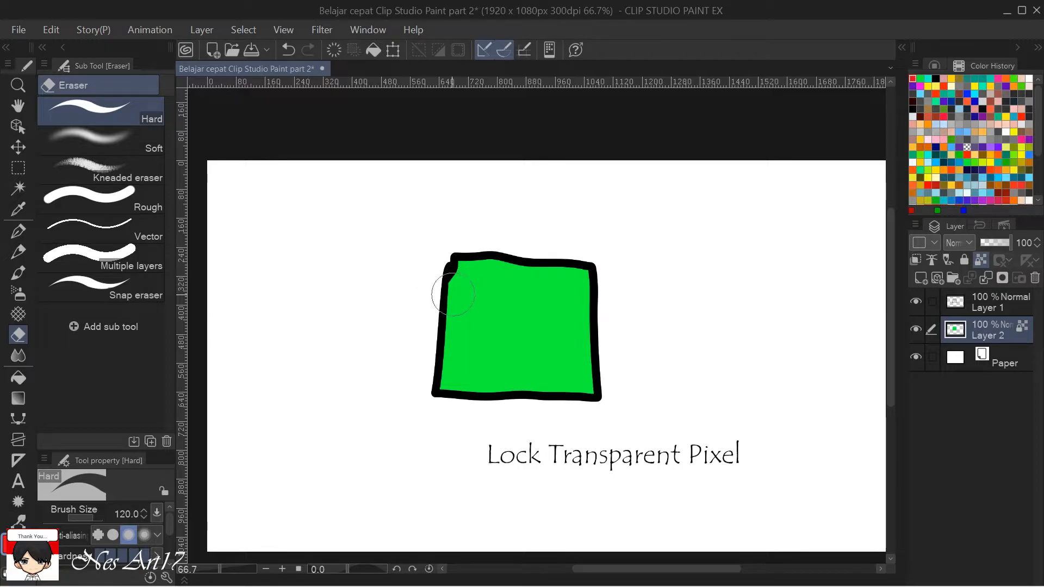
key("p")
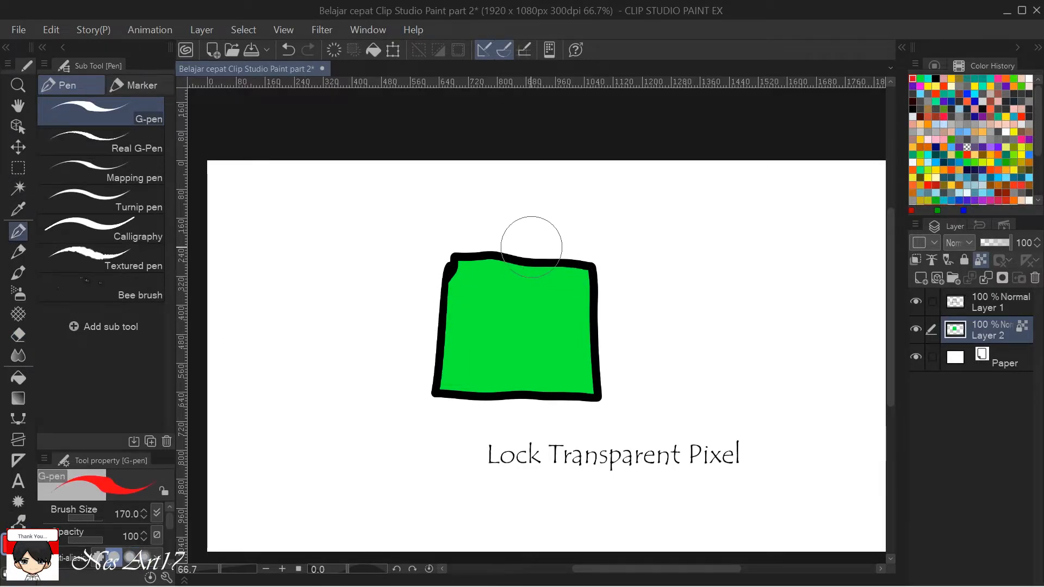
mouse_move(499, 273)
left_mouse_down()
mouse_move(424, 355)
mouse_move(507, 249)
mouse_move(407, 380)
mouse_move(480, 246)
mouse_move(500, 222)
mouse_move(423, 331)
mouse_move(519, 230)
mouse_move(465, 321)
mouse_move(547, 211)
mouse_move(437, 362)
mouse_move(534, 225)
mouse_move(437, 388)
mouse_move(477, 286)
mouse_move(447, 391)
mouse_move(523, 244)
mouse_move(437, 427)
mouse_move(479, 317)
mouse_move(536, 260)
mouse_move(481, 379)
mouse_move(500, 306)
mouse_move(539, 265)
mouse_move(534, 307)
mouse_move(482, 415)
mouse_move(553, 246)
mouse_move(547, 305)
mouse_move(510, 407)
mouse_move(529, 320)
mouse_move(584, 251)
mouse_move(531, 425)
mouse_move(529, 385)
mouse_move(572, 287)
mouse_move(519, 417)
mouse_move(538, 289)
left_mouse_up()
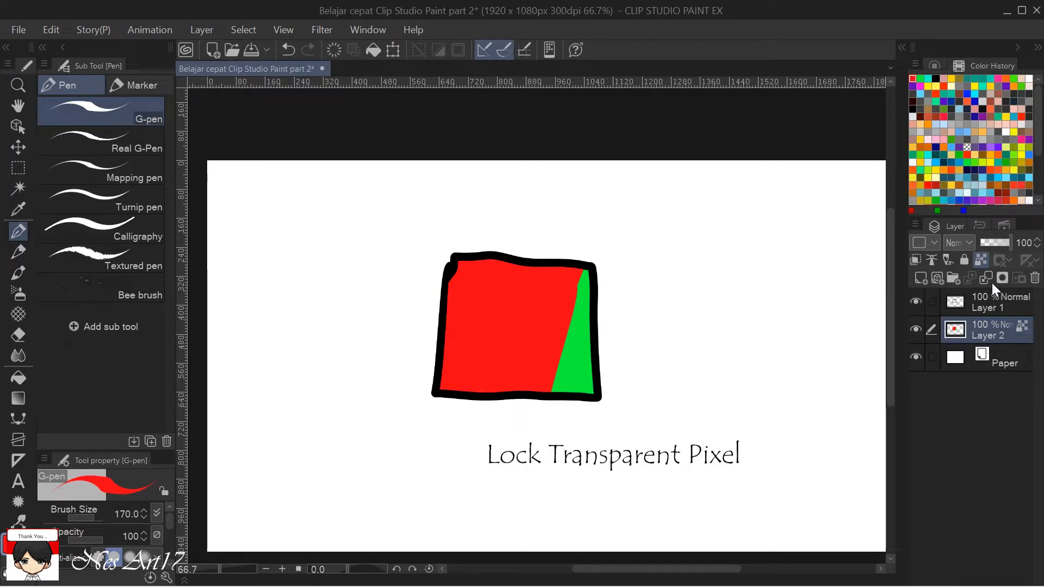
left_click(979, 259)
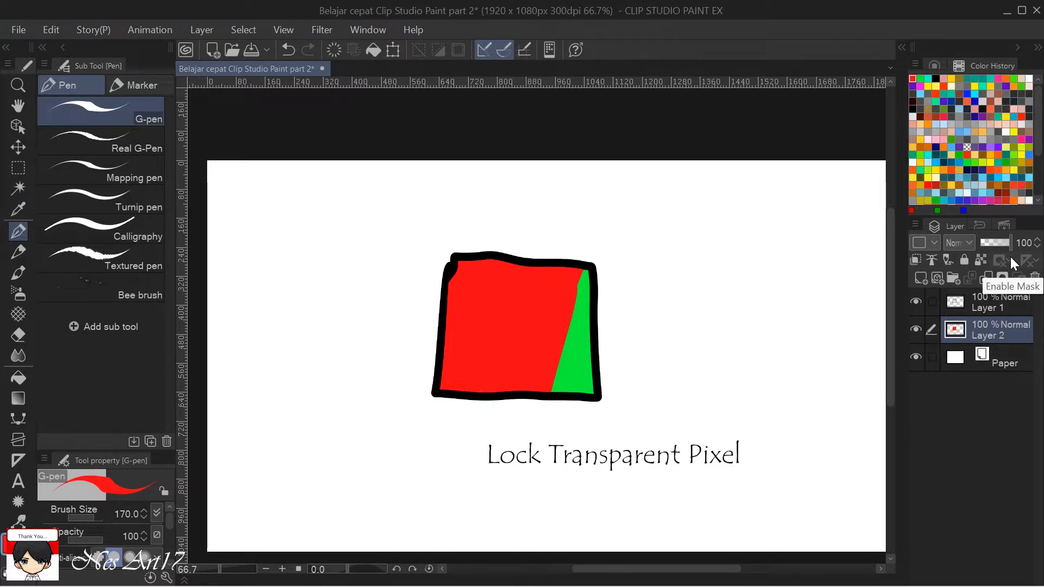
key("ctrl+z")
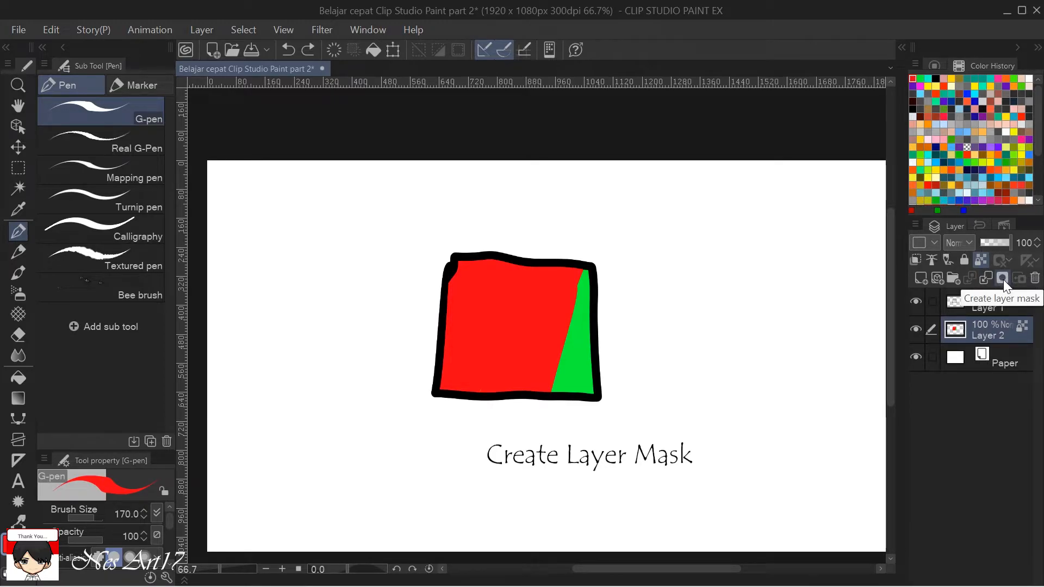
Create a layer mask on Layer 2 and view its Enable Mask and Show Mask Area options.
left_click(1000, 278)
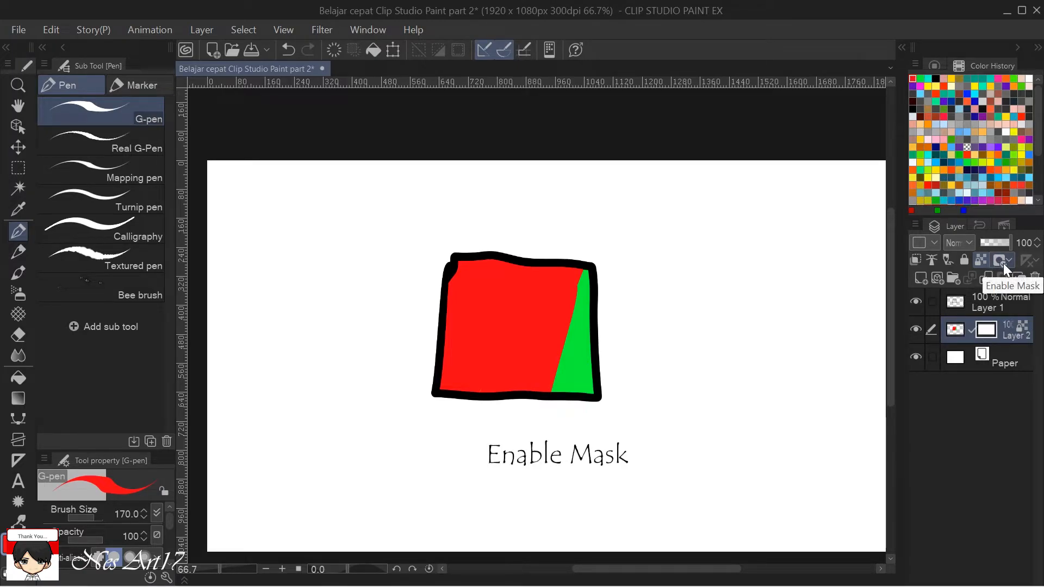
left_click(1007, 262)
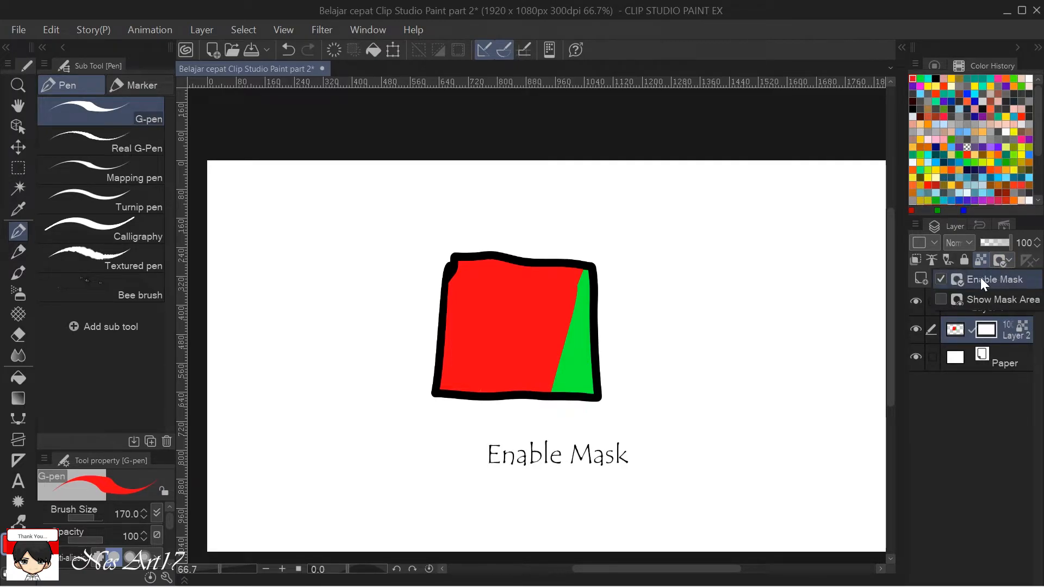
left_click(1011, 262)
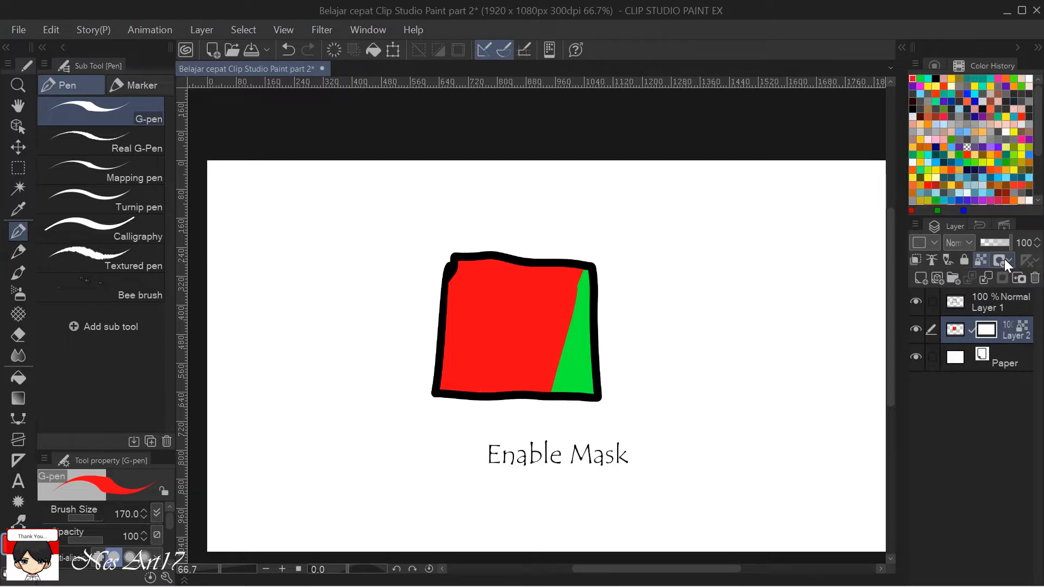
left_click(1003, 259)
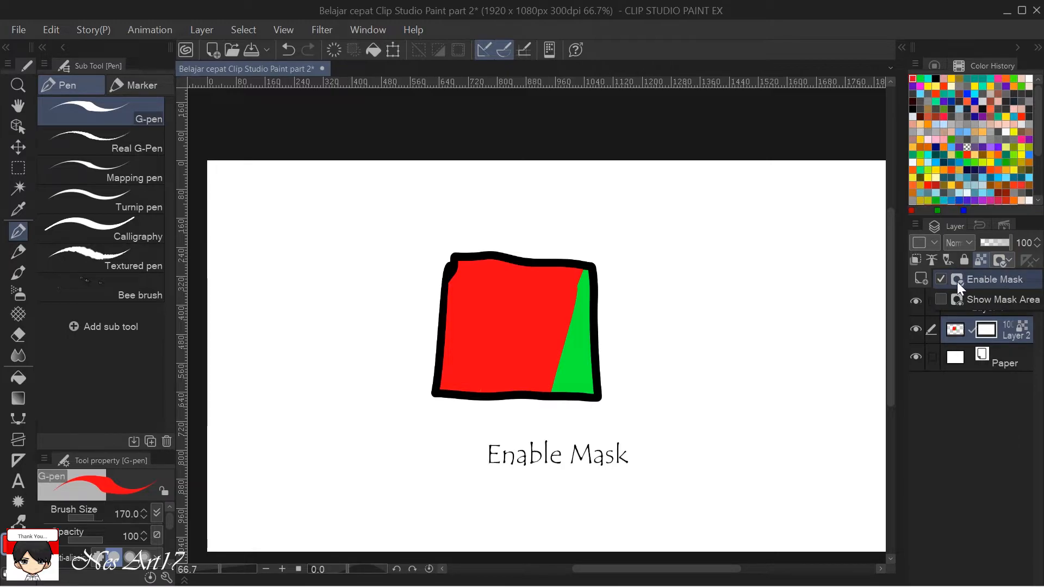
left_click(1008, 259)
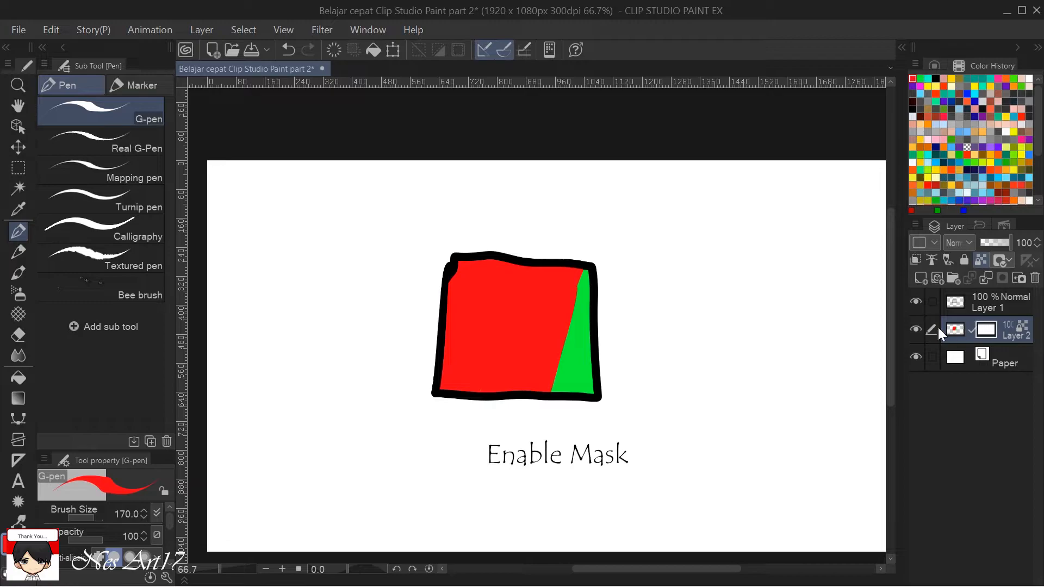
Add a raster layer directly above Paper and choose black as the drawing color.
left_click(1006, 356)
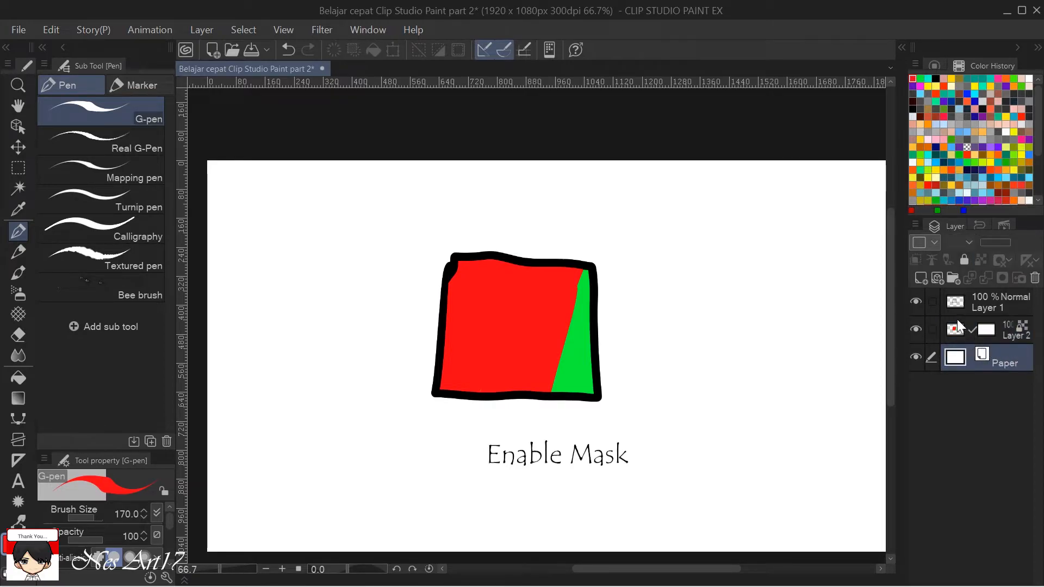
left_click(921, 278)
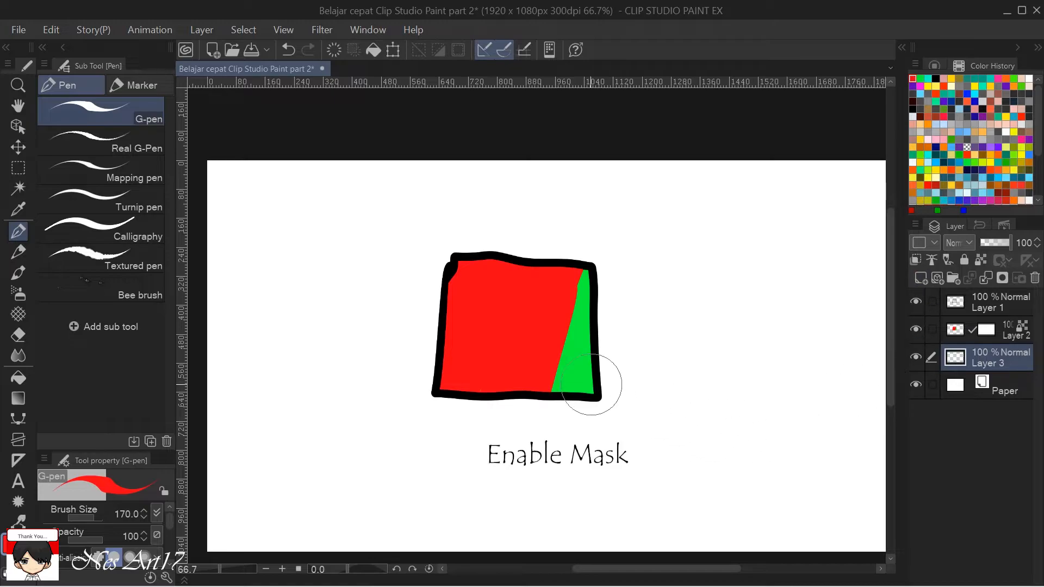
left_click(937, 77)
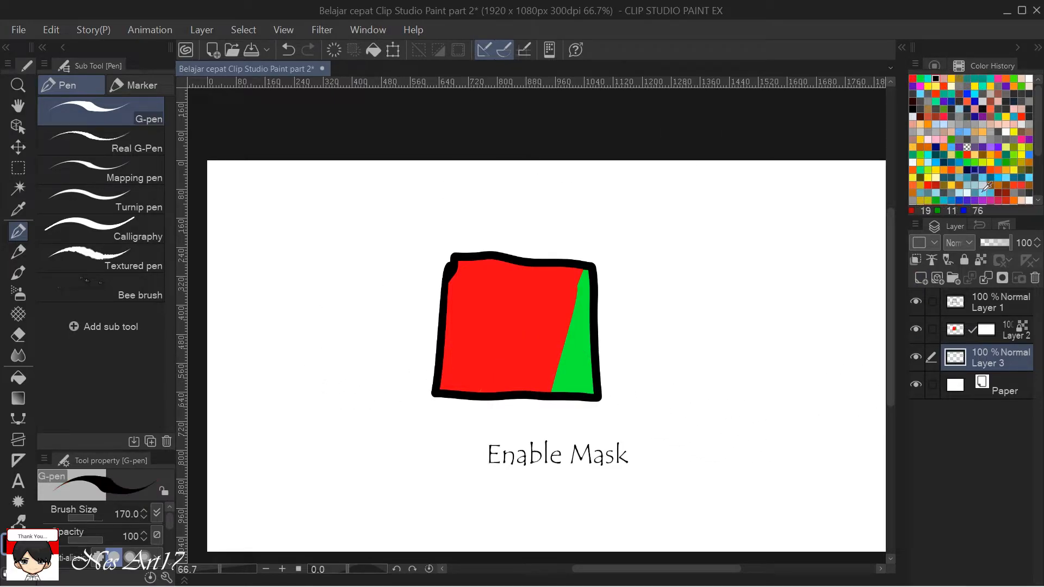
Lower the opacity of Layer 2 to 38%.
key("ctrl+alt+0")
left_click(1009, 326)
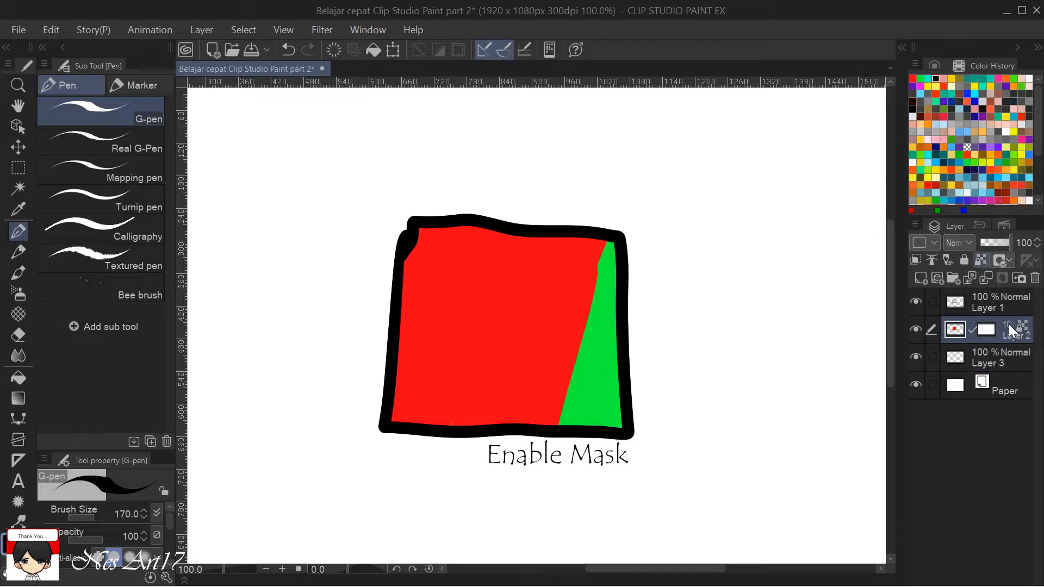
left_click_drag(996, 243, 977, 243)
Reduce the G-pen brush size to 60 and select Layer 3 after undoing a trial black loop on Layer 2.
scroll(757, 385, "up", 4)
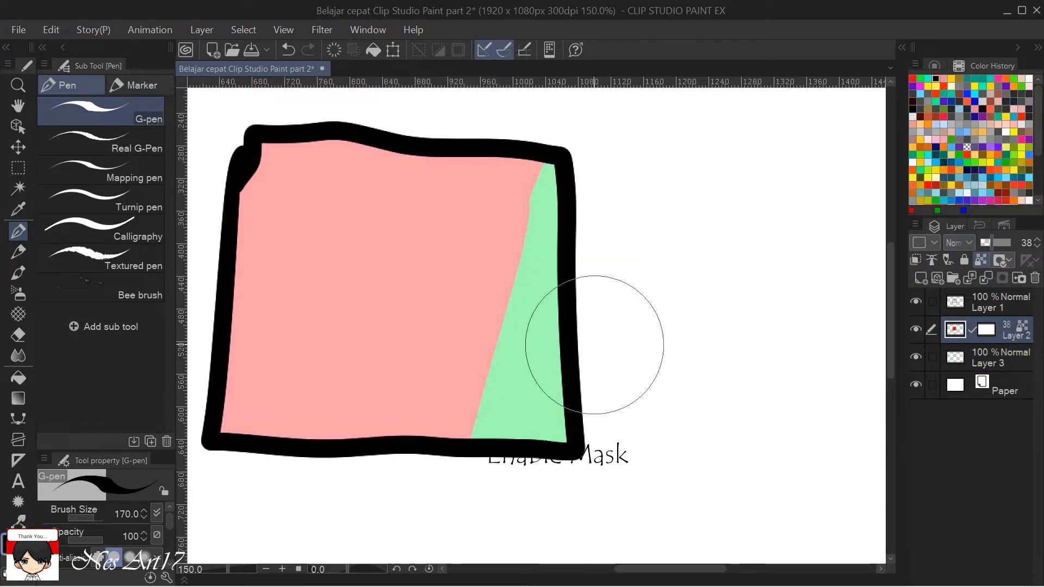
key("bracketleft")
key("bracketleft")
key("bracketleft")
key("bracketleft")
key("bracketleft")
key("bracketleft")
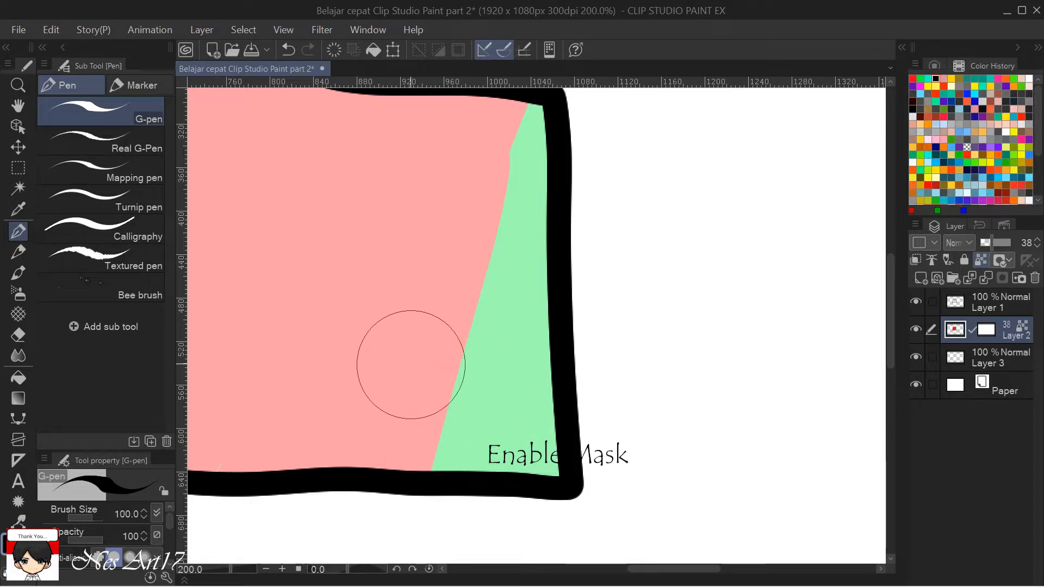
scroll(450, 357, "up", 4)
mouse_move(453, 387)
left_mouse_down()
mouse_move(428, 325)
mouse_move(371, 307)
mouse_move(348, 357)
mouse_move(363, 448)
mouse_move(395, 480)
mouse_move(453, 414)
left_mouse_up()
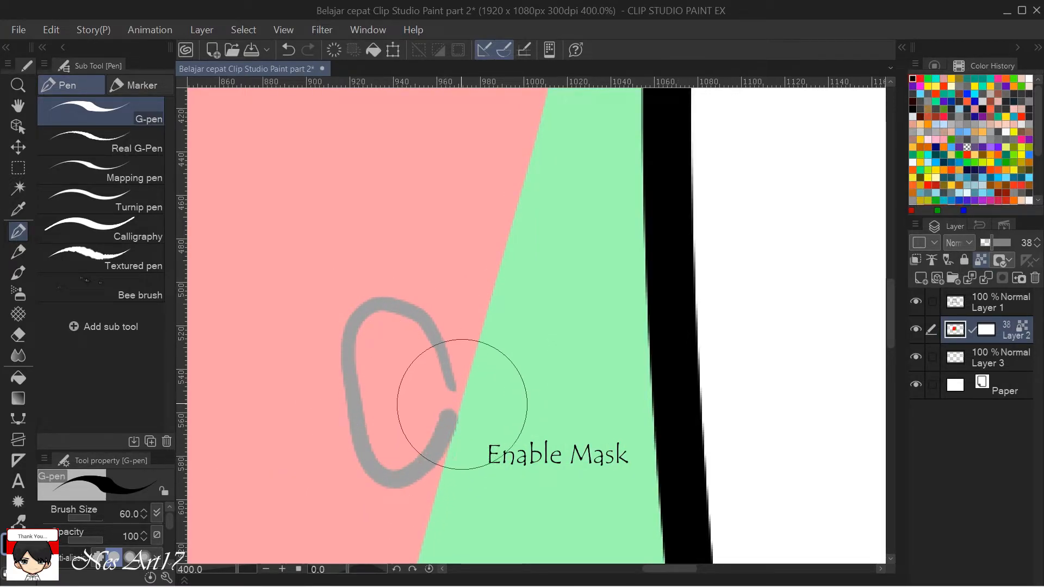
key("ctrl+z")
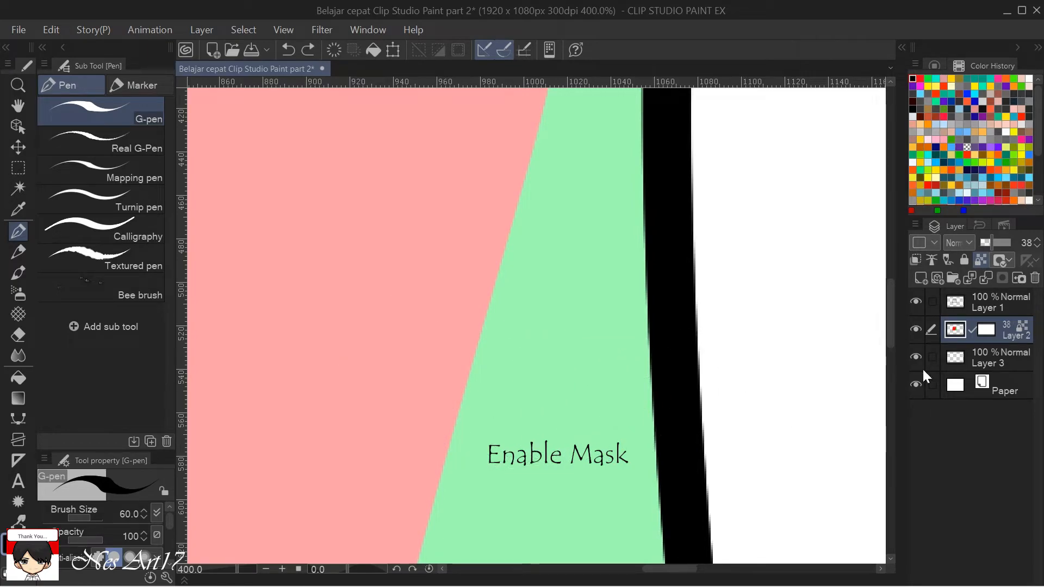
left_click(991, 358)
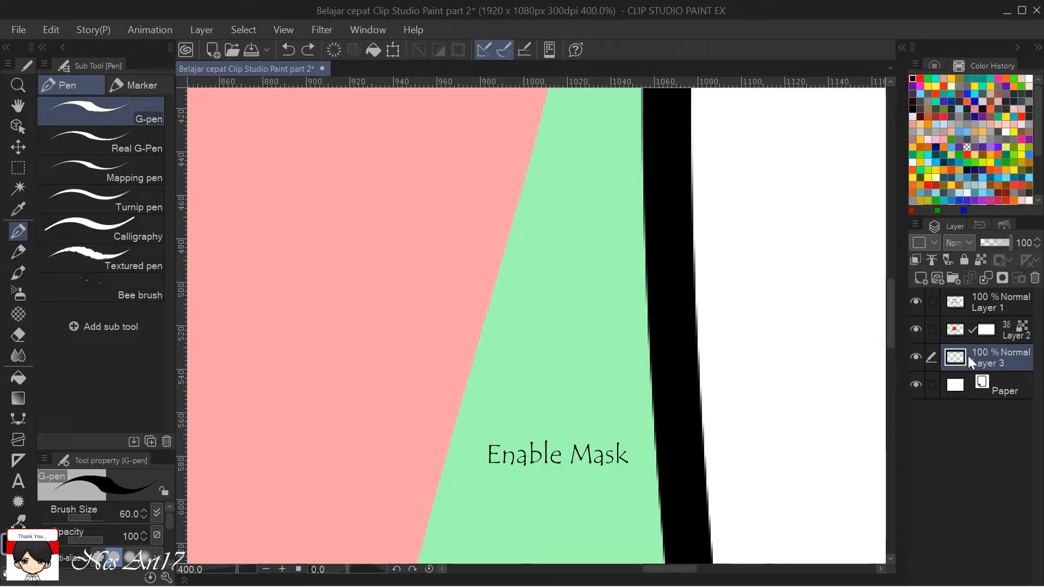
Draw a black open loop and an adjoining filled oval on Layer 3, beneath the translucent Layer 2.
mouse_move(434, 337)
left_mouse_down()
mouse_move(425, 304)
mouse_move(383, 269)
mouse_move(341, 292)
mouse_move(336, 365)
mouse_move(368, 403)
mouse_move(405, 387)
mouse_move(462, 282)
mouse_move(492, 273)
mouse_move(522, 320)
mouse_move(514, 366)
mouse_move(468, 397)
mouse_move(440, 339)
mouse_move(445, 313)
mouse_move(482, 281)
mouse_move(459, 300)
mouse_move(494, 296)
mouse_move(478, 342)
mouse_move(452, 365)
mouse_move(477, 334)
mouse_move(508, 332)
mouse_move(494, 389)
mouse_move(472, 375)
mouse_move(456, 391)
mouse_move(494, 303)
mouse_move(500, 319)
mouse_move(489, 290)
mouse_move(501, 307)
left_mouse_up()
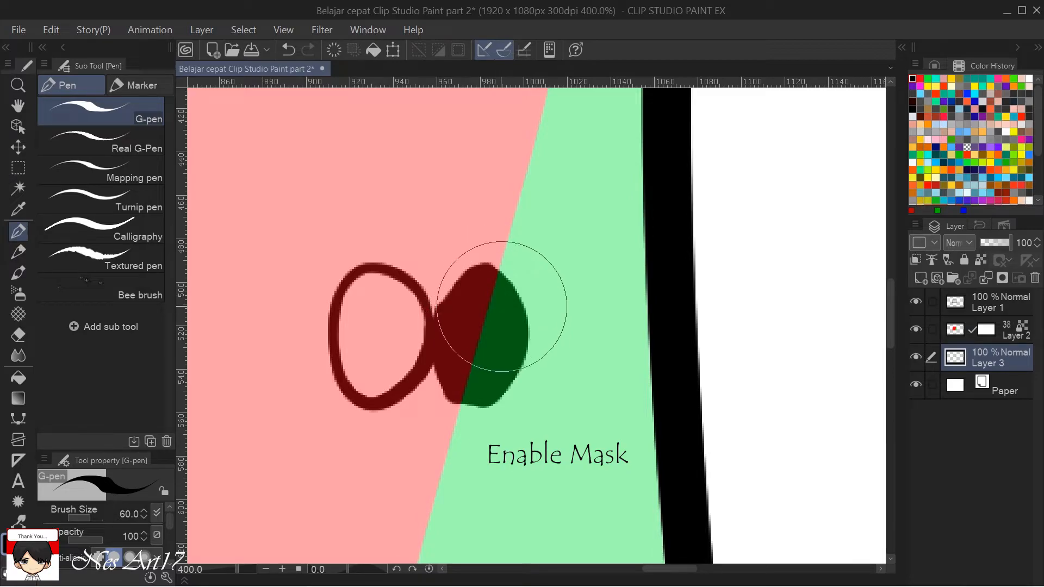
scroll(699, 385, "down", 4)
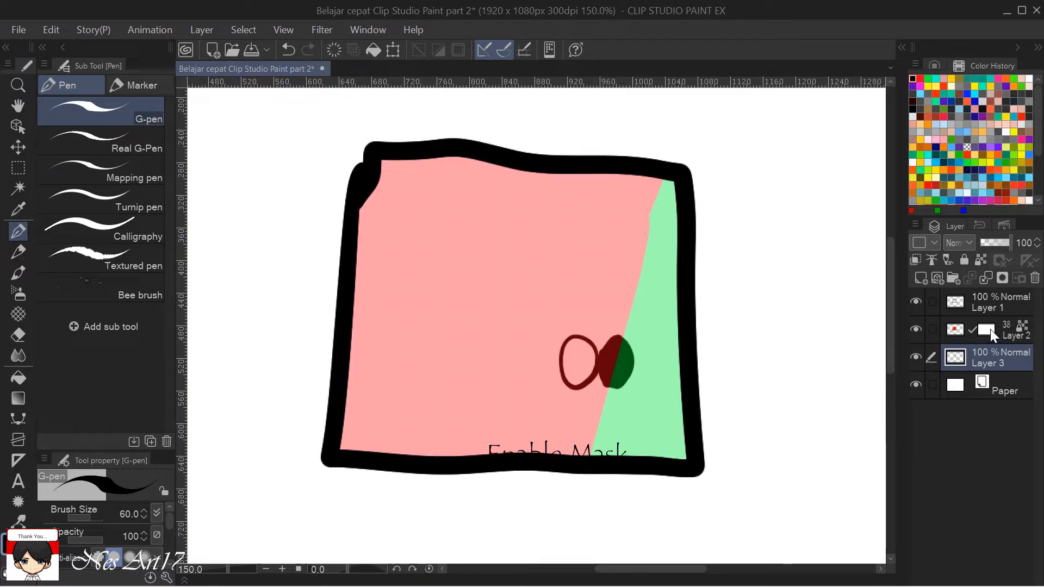
Select the mask of Layer 2 and choose red as the drawing color for the G-pen.
left_click(988, 329)
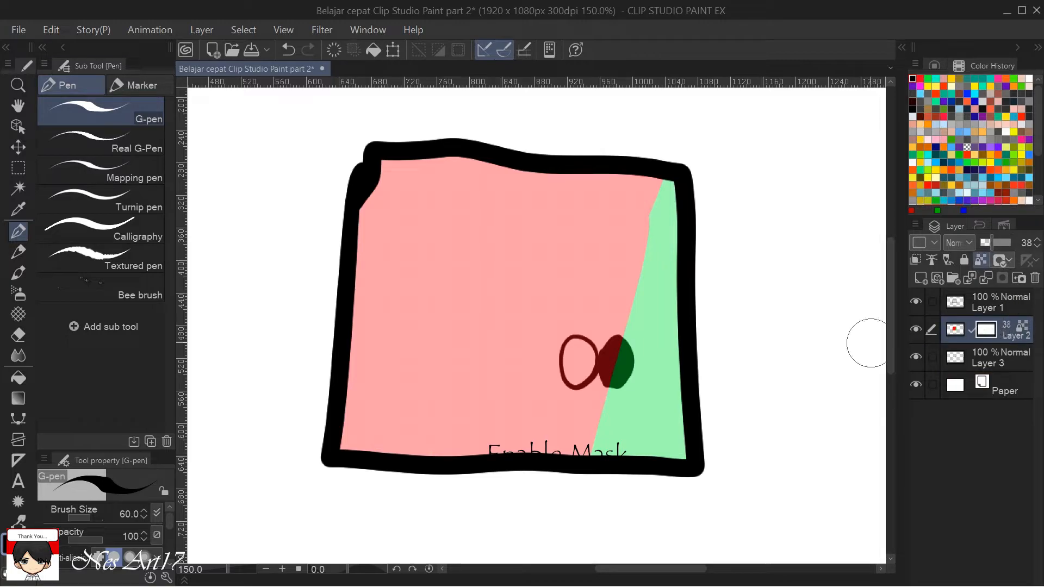
scroll(788, 367, "up", 1)
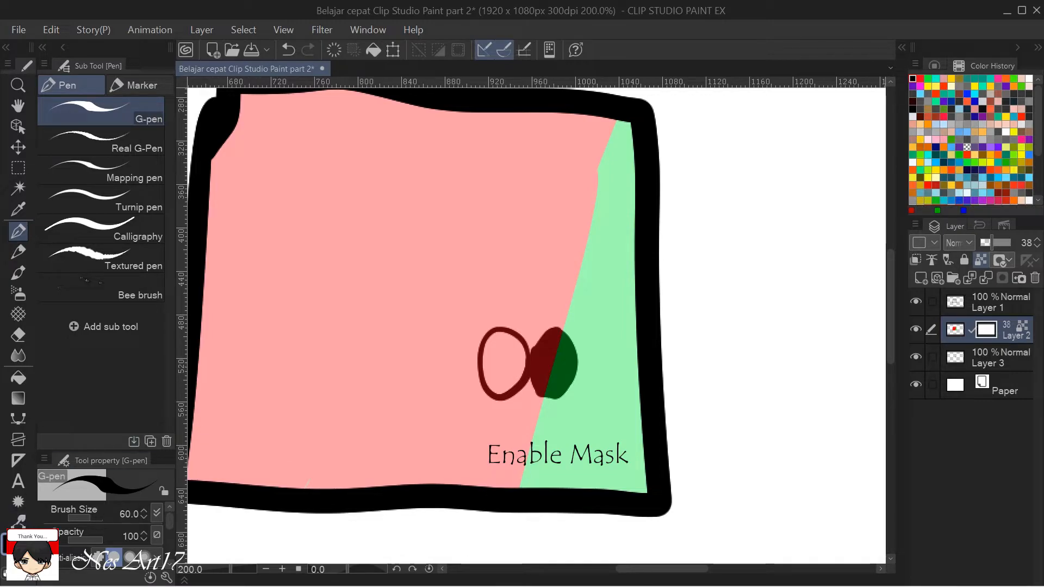
double_click(12, 545)
left_click_drag(687, 419, 756, 361)
left_click(912, 327)
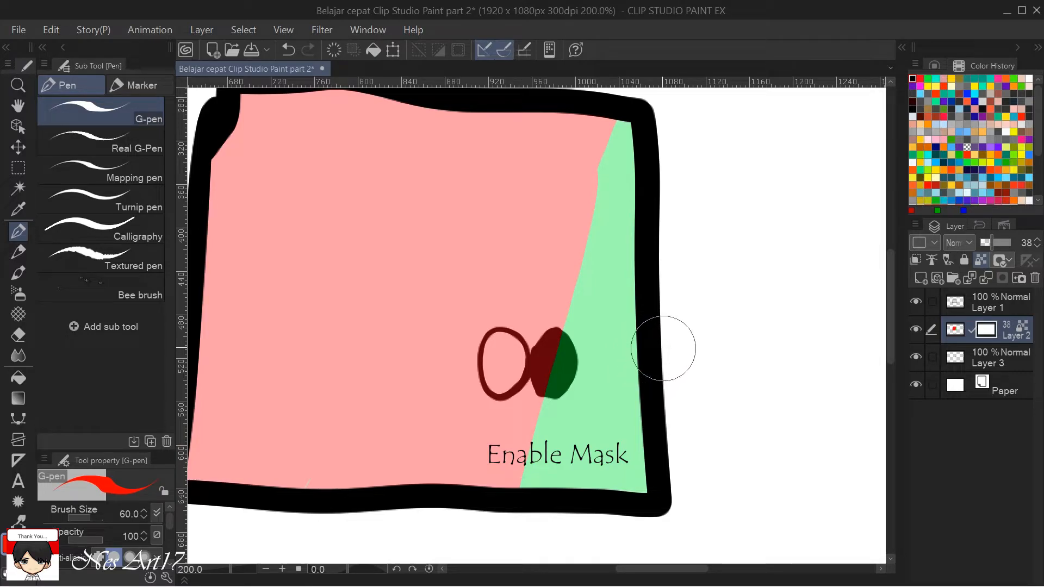
key("e")
key("p")
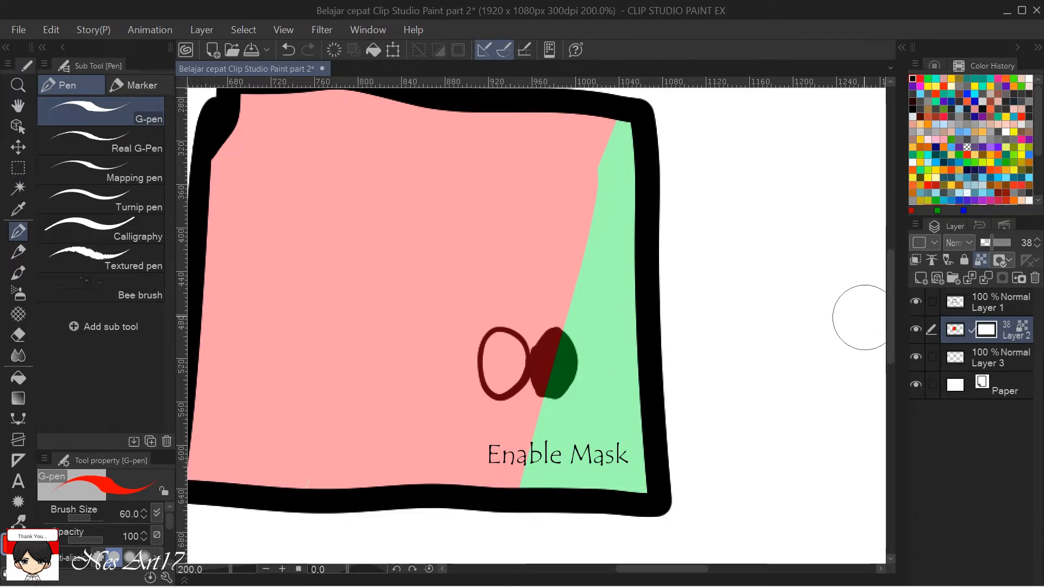
Erase Layer 2's mask over the filled black oval with the Hard eraser and raise the layer's opacity to 100%.
scroll(741, 341, "up", 2)
left_click_drag(656, 385, 794, 357)
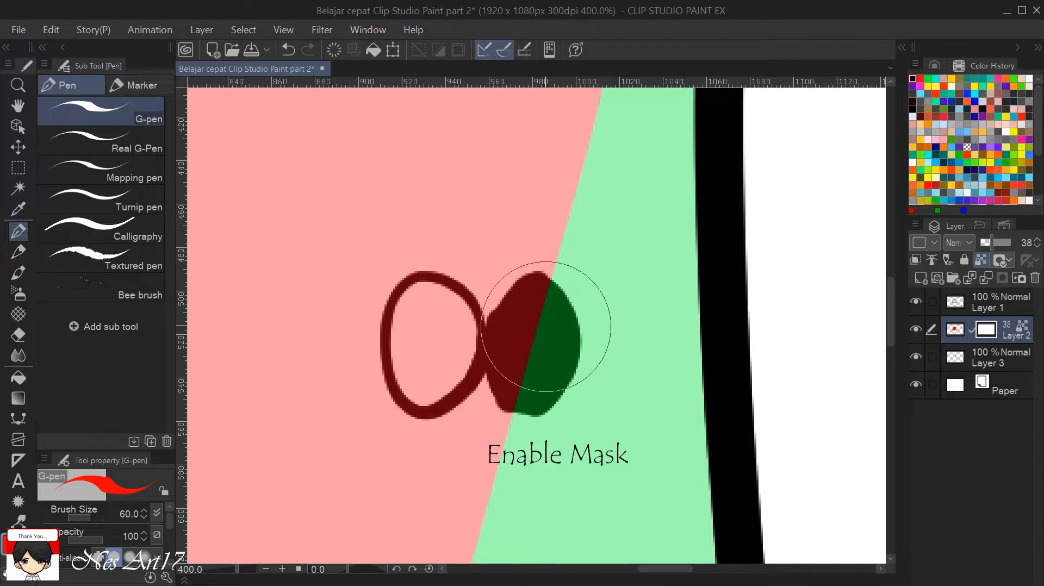
key("e")
mouse_move(535, 334)
left_mouse_down()
mouse_move(530, 320)
mouse_move(519, 326)
mouse_move(532, 287)
mouse_move(494, 338)
mouse_move(496, 391)
mouse_move(514, 381)
mouse_move(517, 341)
mouse_move(552, 303)
mouse_move(528, 362)
mouse_move(508, 349)
left_mouse_up()
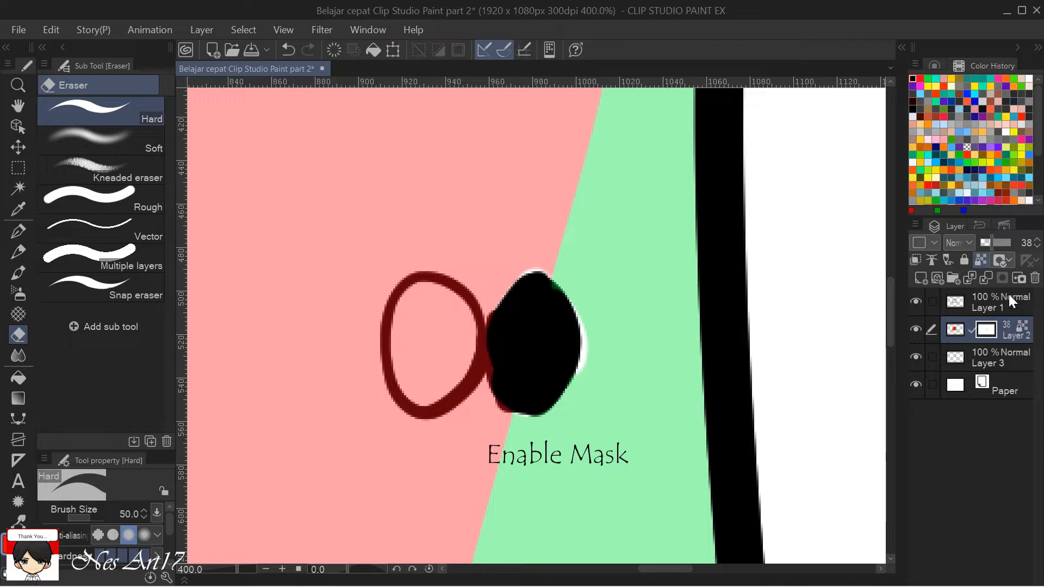
left_click_drag(1002, 242, 1015, 243)
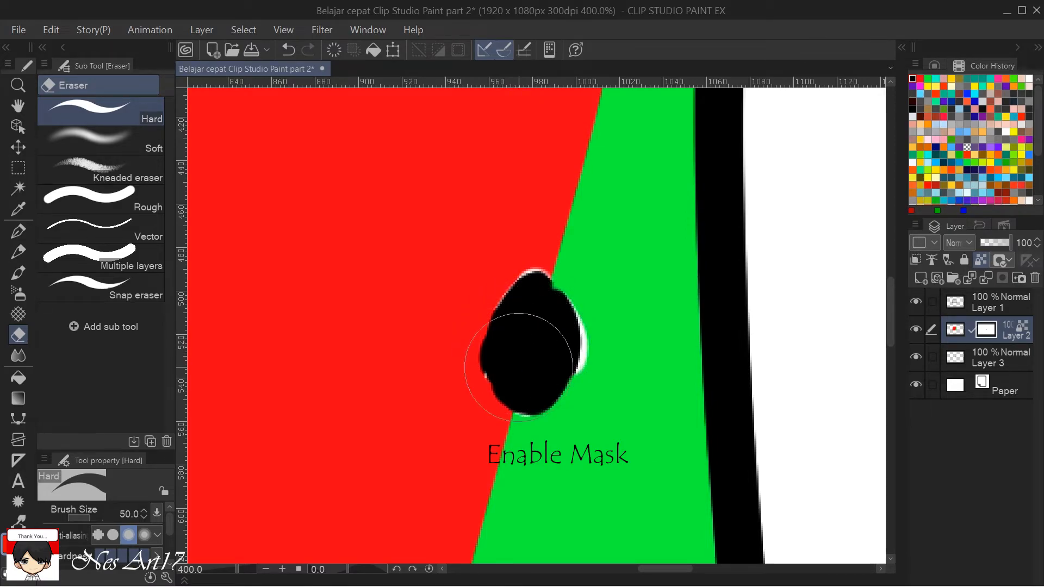
Try painting over the erased oval on Layer 2's mask with the G-pen to restore the hidden color.
key("p")
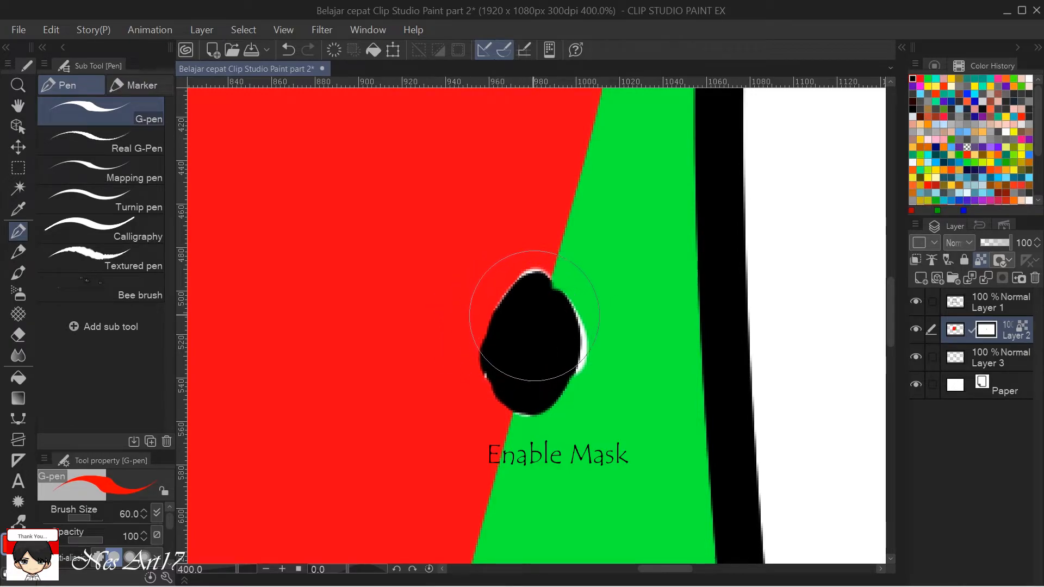
left_click(497, 354)
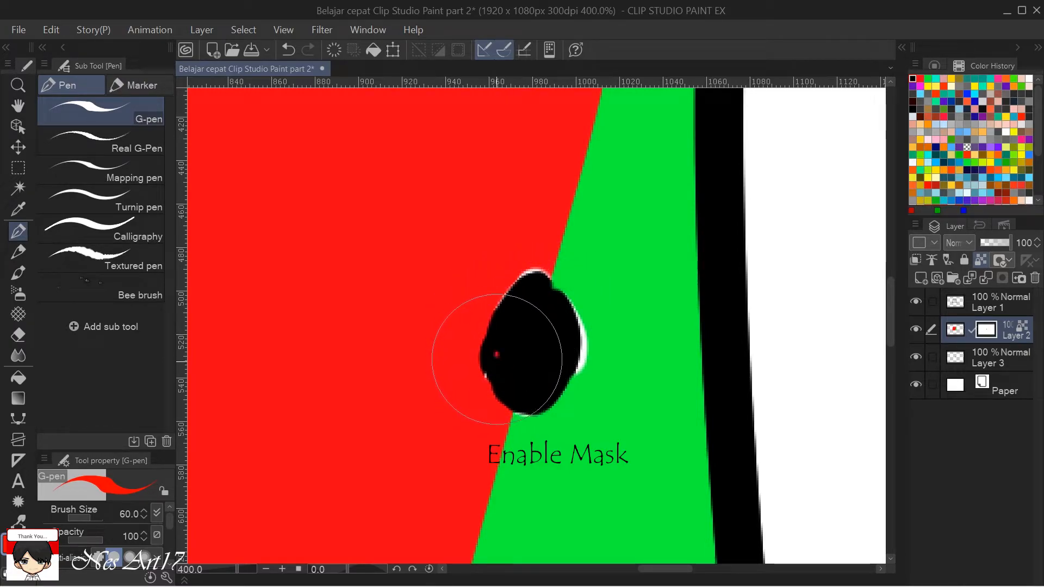
mouse_move(495, 377)
left_mouse_down()
mouse_move(491, 348)
mouse_move(488, 383)
left_mouse_up()
left_click_drag(494, 343, 482, 371)
left_click_drag(520, 293, 521, 290)
mouse_move(535, 279)
left_mouse_down()
mouse_move(572, 285)
mouse_move(574, 301)
mouse_move(562, 376)
mouse_move(540, 411)
mouse_move(534, 396)
mouse_move(516, 403)
mouse_move(508, 337)
left_mouse_up()
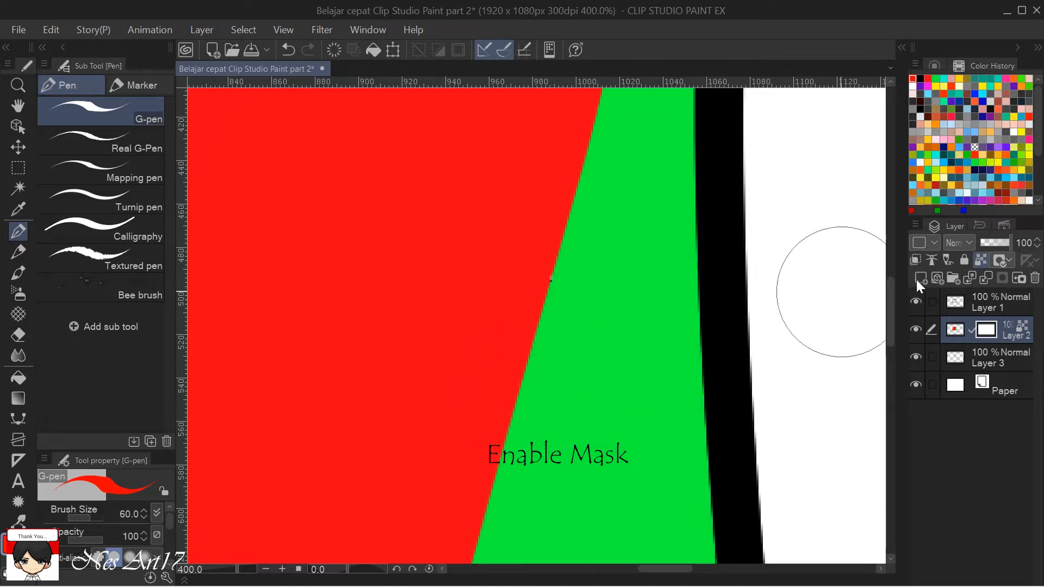
Show the mask area of Layer 2 and disable its mask.
left_click(1004, 262)
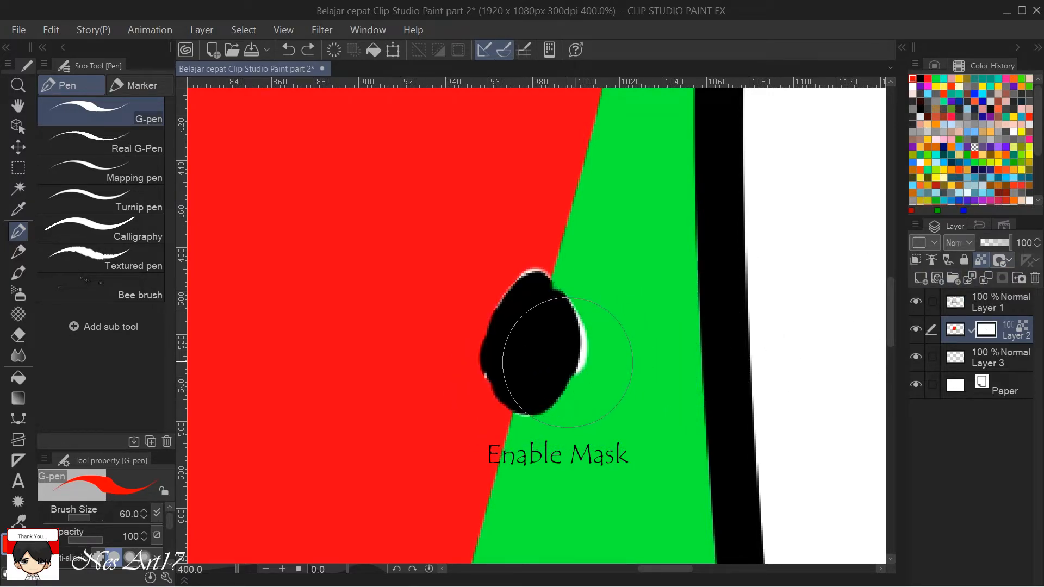
left_click(1004, 261)
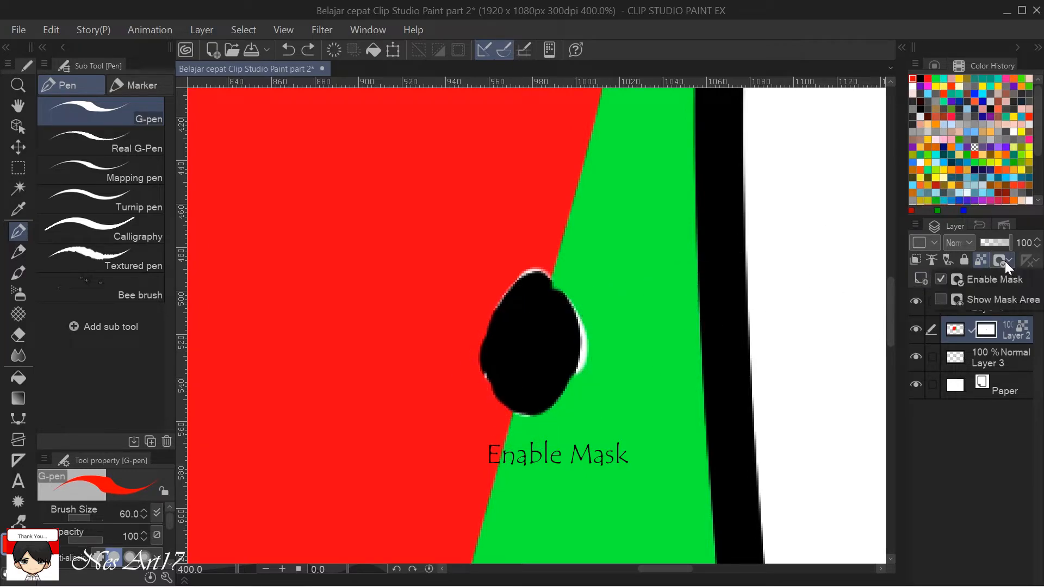
left_click(1006, 299)
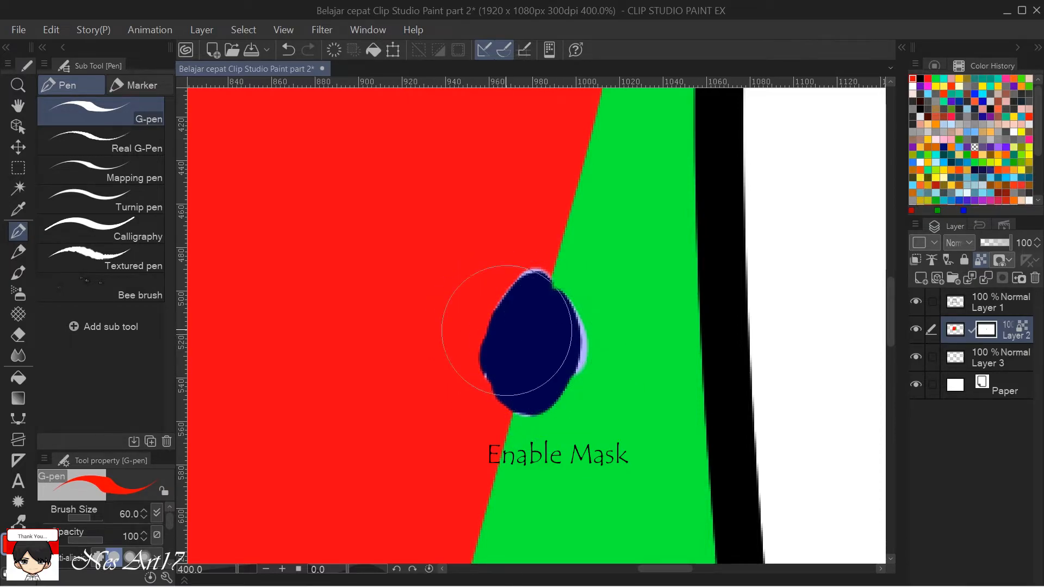
left_click(1010, 260)
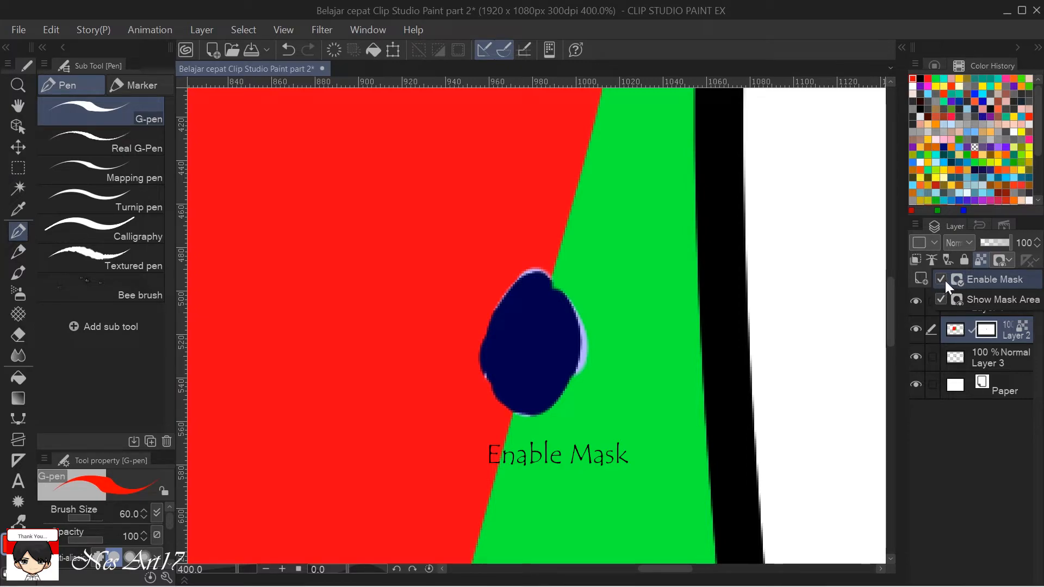
left_click(941, 278)
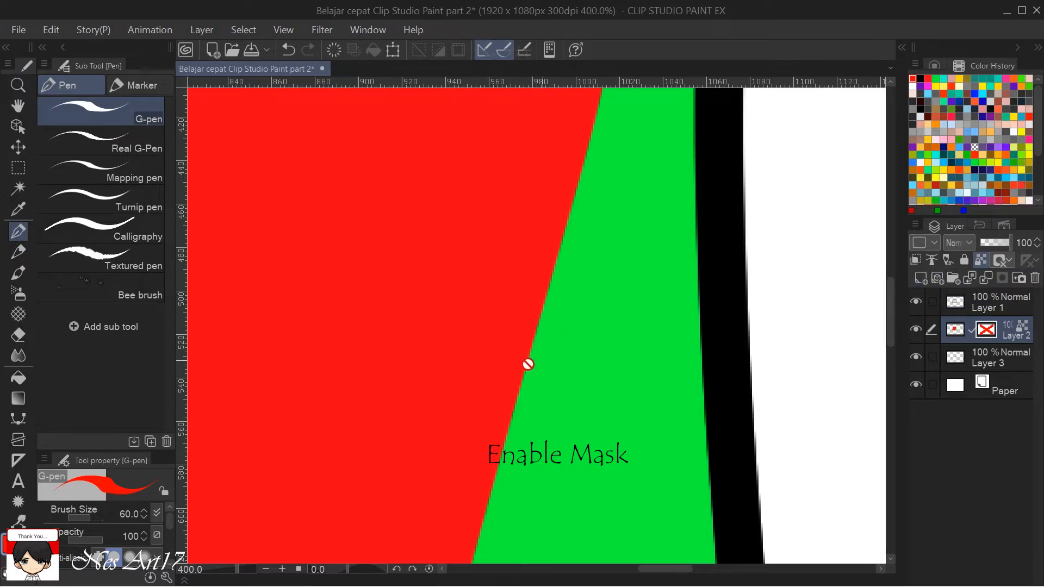
Re-enable the mask of Layer 2 and turn off the mask area display.
left_click(1009, 259)
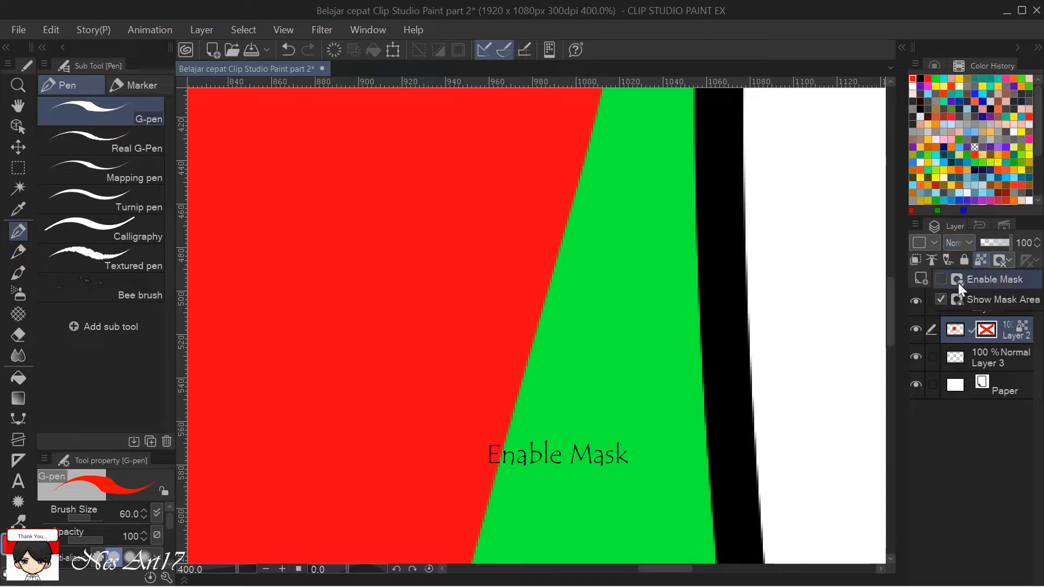
left_click(939, 280)
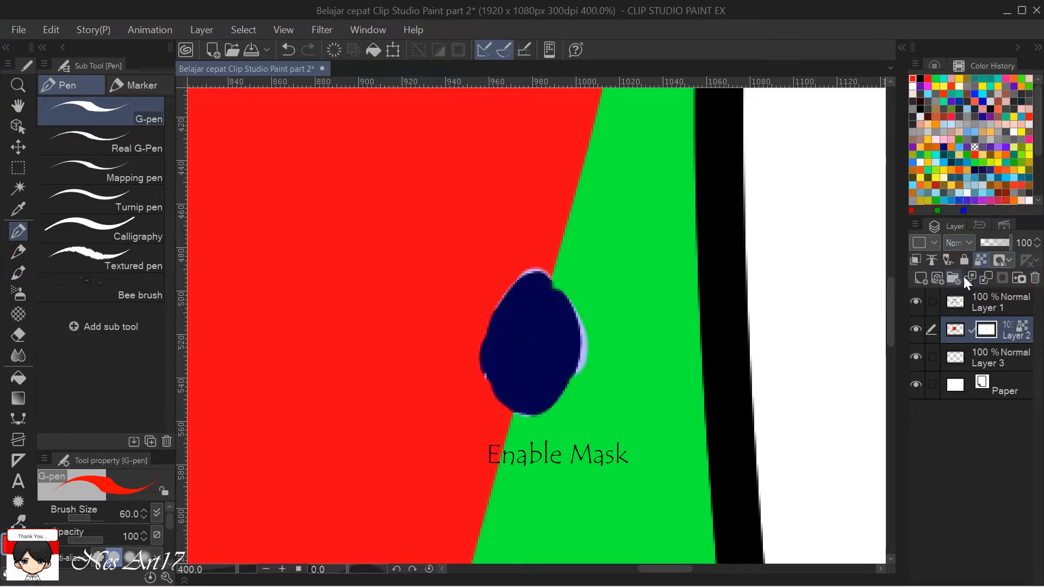
left_click(1006, 256)
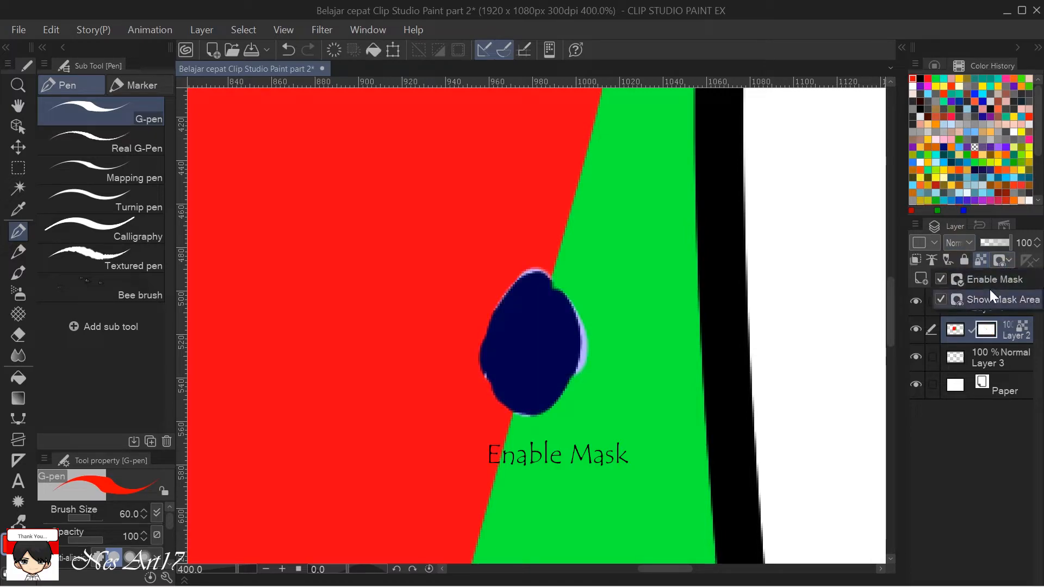
left_click(939, 299)
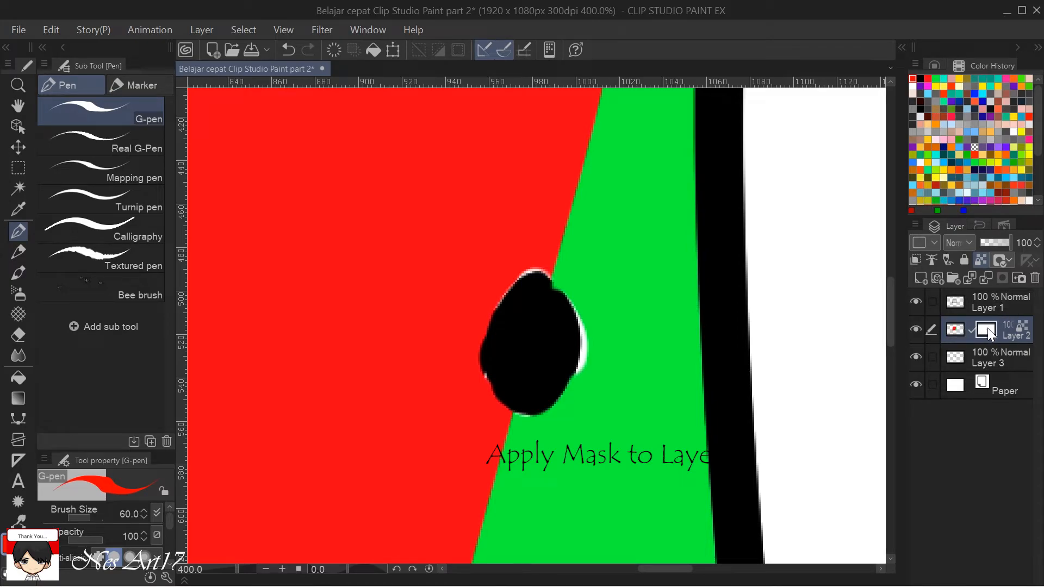
Apply the mask to Layer 2 and inspect the cut-out in the drawing.
left_click(956, 333)
left_click(1016, 276)
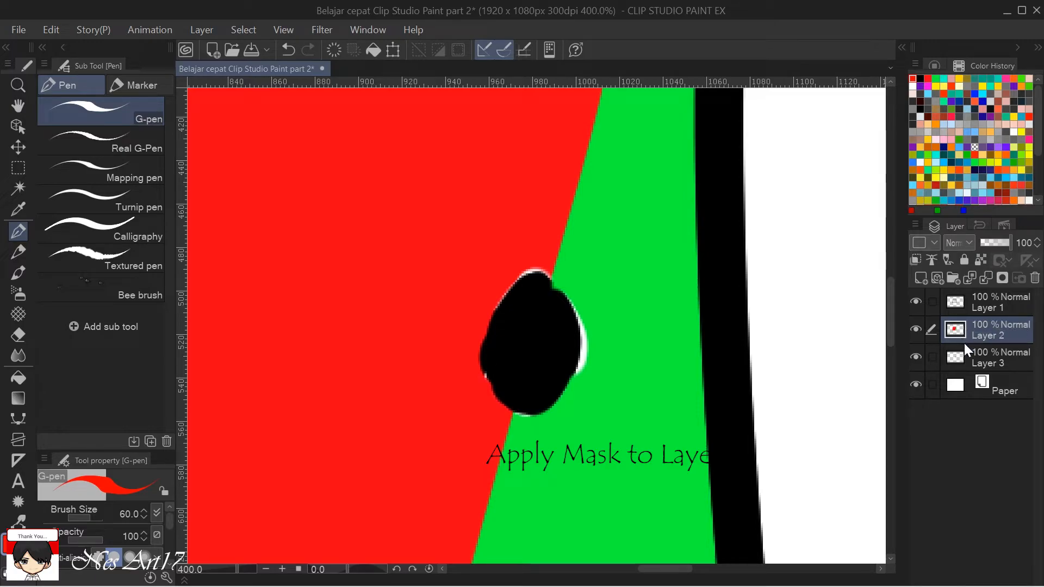
key("ctrl+alt+0")
scroll(512, 362, "up", 2)
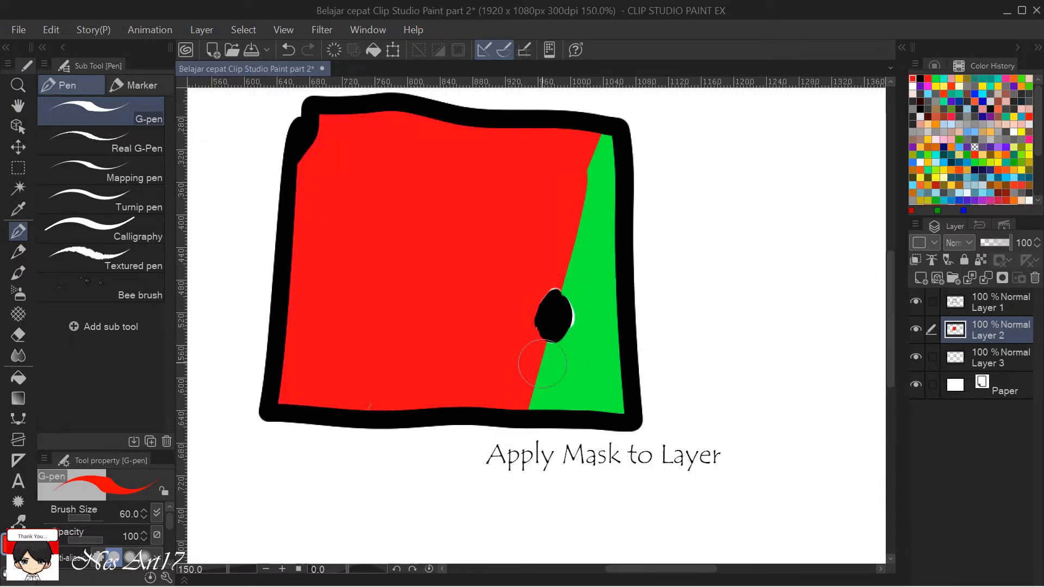
scroll(652, 350, "up", 1)
scroll(647, 348, "down", 3)
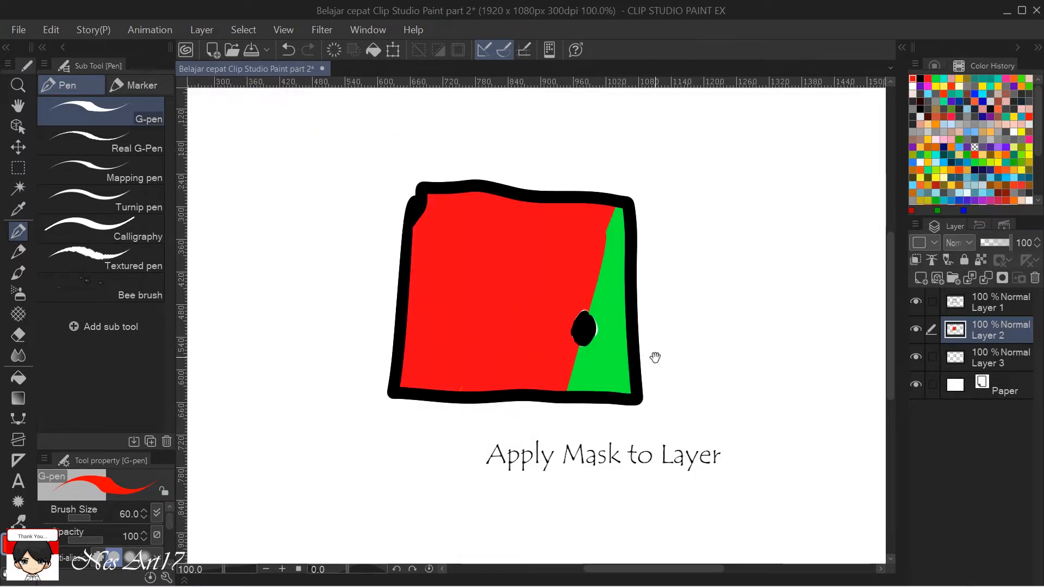
left_click_drag(711, 386, 815, 419)
key("ctrl+plus")
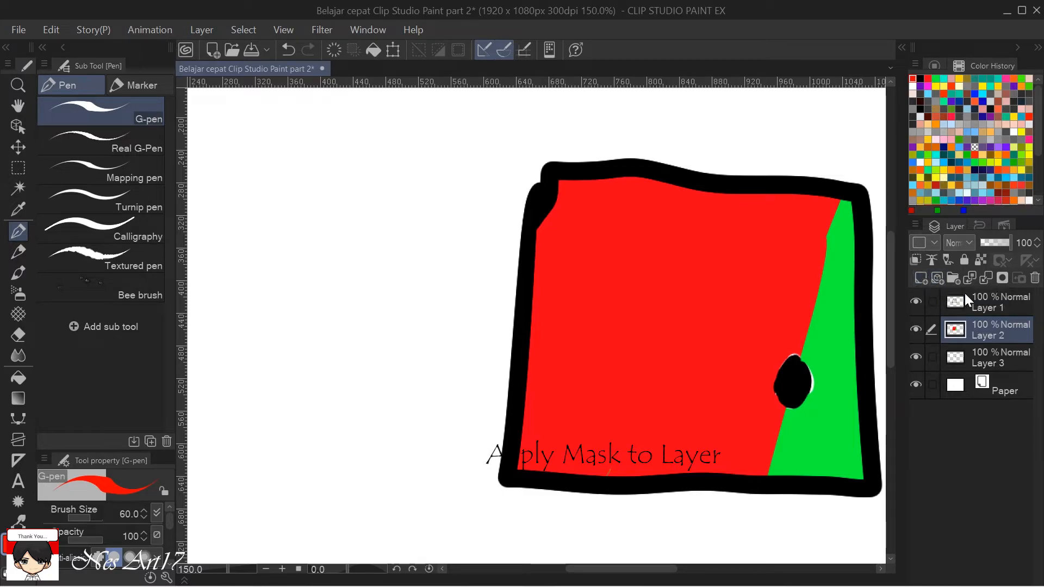
Delete all layers above Paper and add a new raster layer.
left_click(1002, 298)
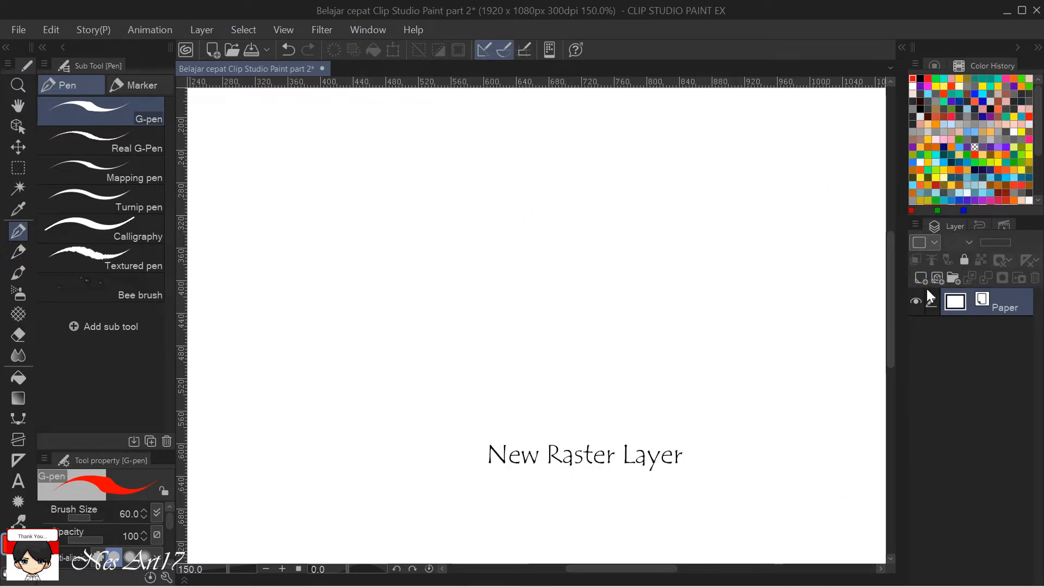
left_click(921, 280)
scroll(786, 333, "down", 3)
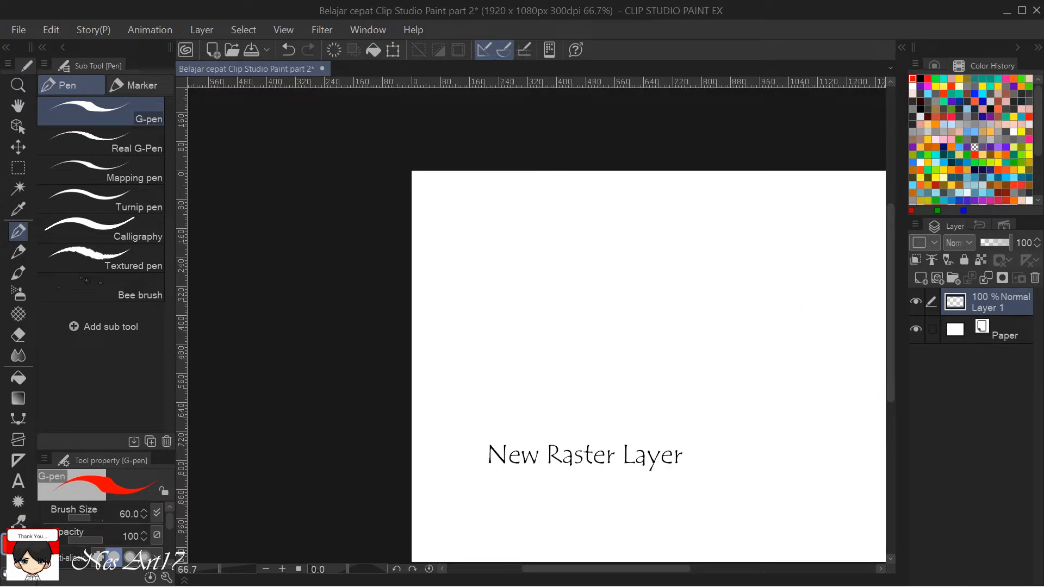
Choose black (000000) as the drawing color and scribble a diagonal patch on the new raster layer with the G-pen.
double_click(12, 544)
left_click_drag(613, 505, 533, 577)
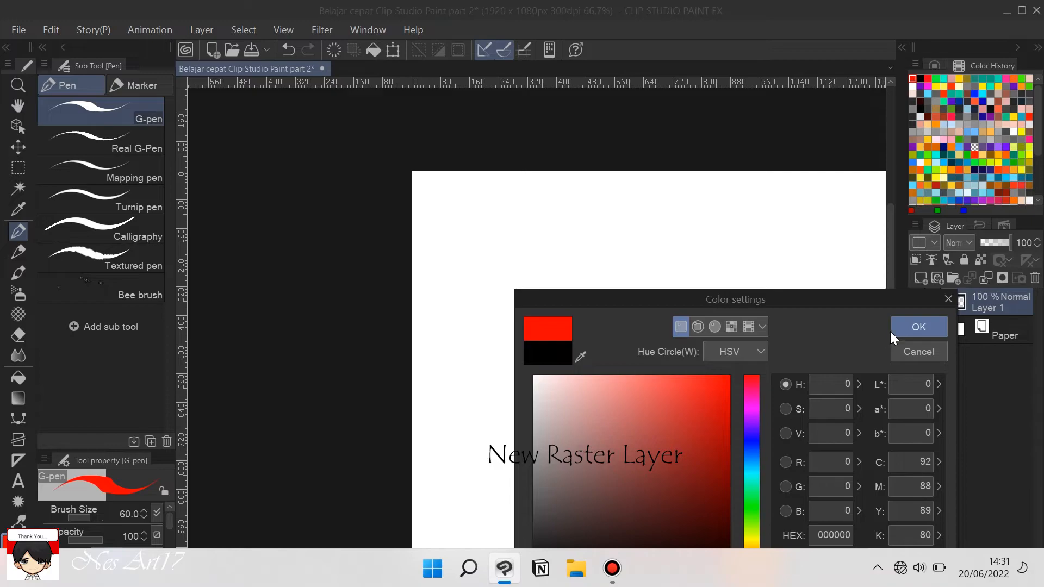
left_click(892, 322)
left_click_drag(661, 353, 570, 331)
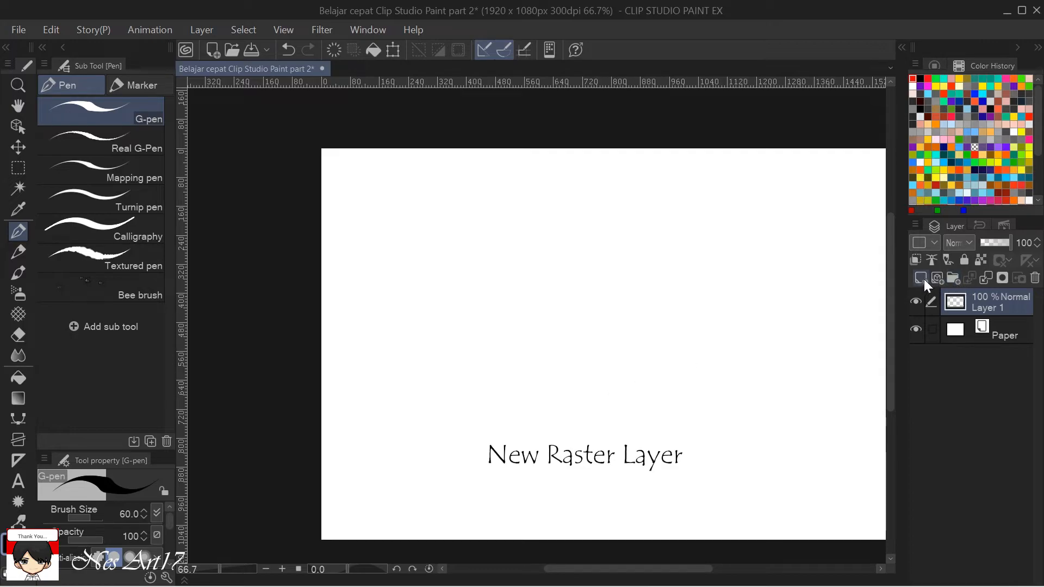
left_click_drag(699, 358, 580, 363)
mouse_move(496, 333)
left_mouse_down()
mouse_move(517, 361)
mouse_move(602, 305)
mouse_move(509, 387)
mouse_move(505, 376)
mouse_move(489, 383)
mouse_move(484, 373)
mouse_move(588, 284)
mouse_move(492, 359)
mouse_move(560, 294)
mouse_move(470, 371)
left_mouse_up()
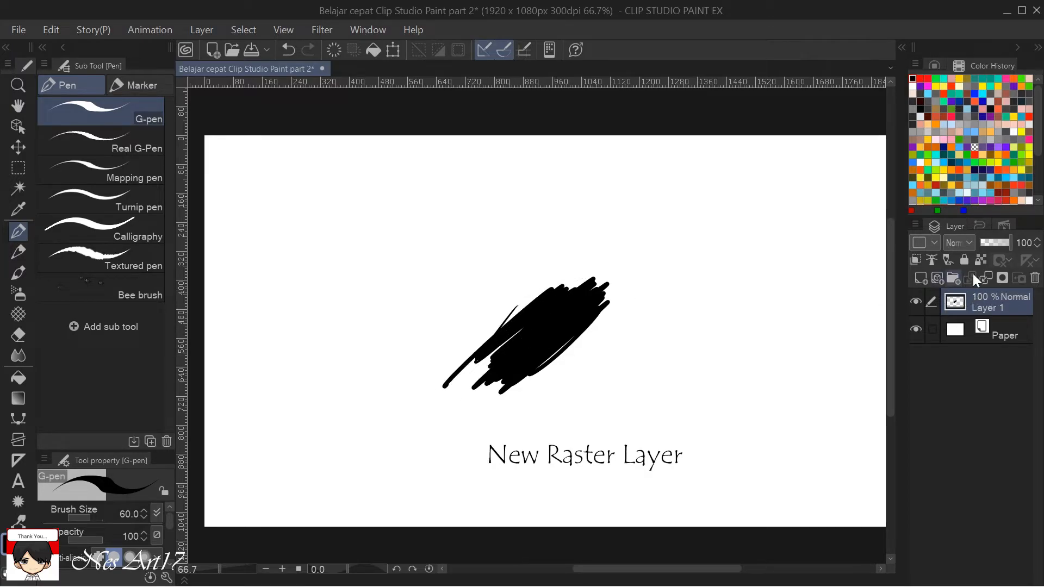
Replace the scribbled raster layer with a new vector layer and view the Correct line sub tools.
left_click(1036, 279)
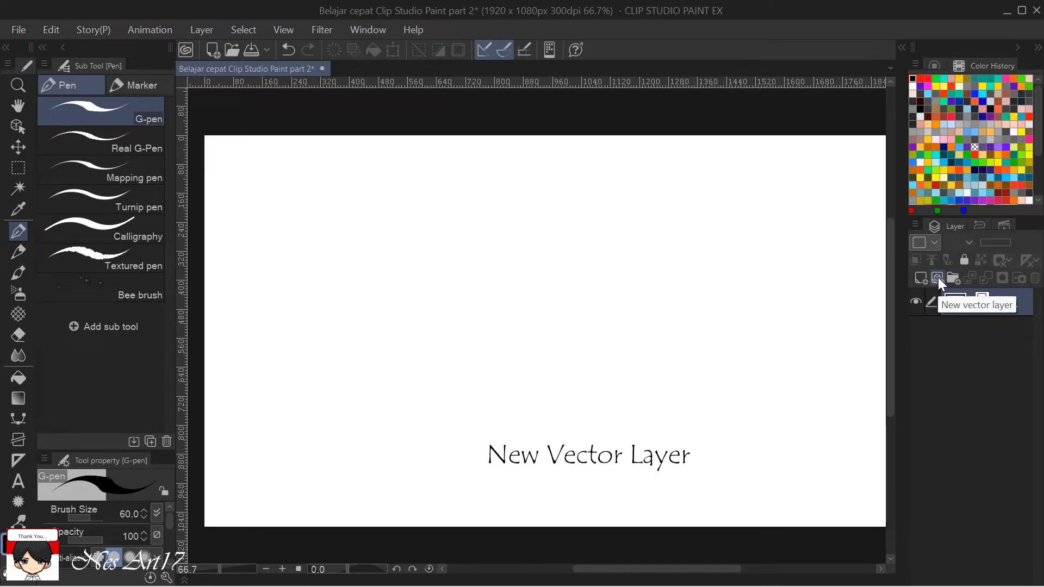
left_click(937, 279)
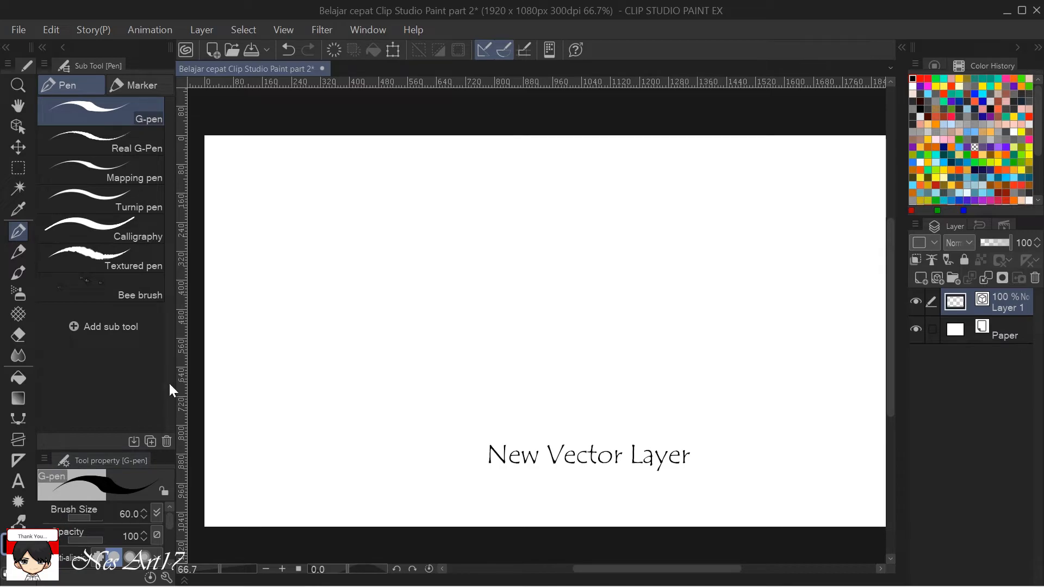
left_click(18, 522)
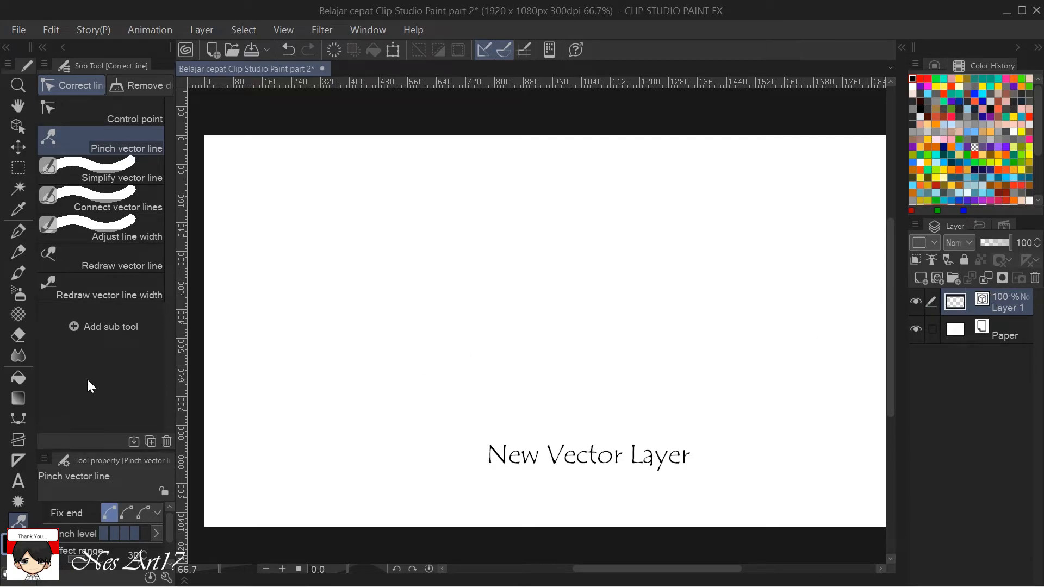
Draw a looping seven-point curve with crossing ends on the vector layer using the Continuous curve tool.
left_click(18, 418)
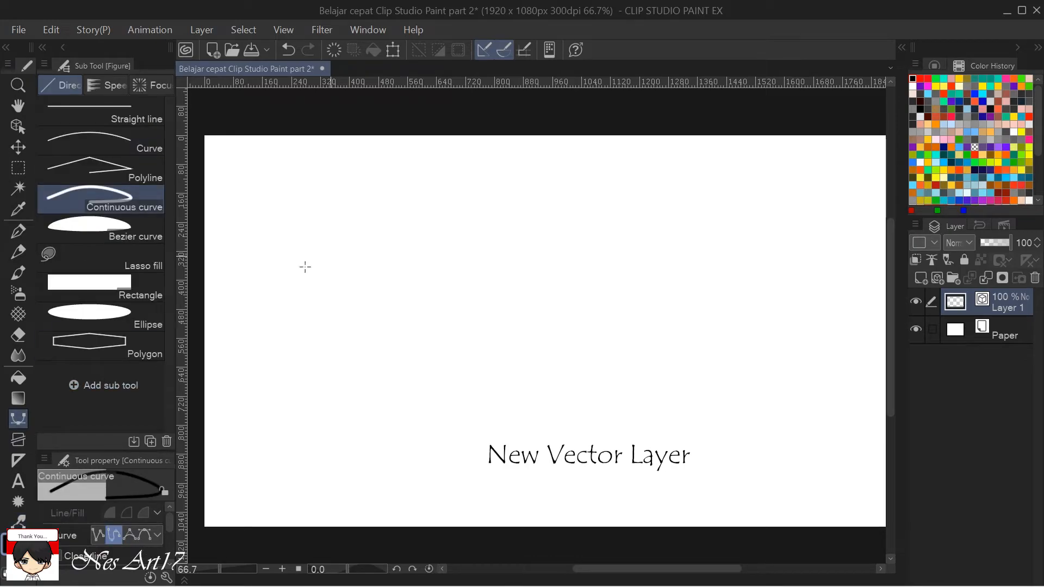
scroll(235, 286, "up", 1)
left_click(339, 343)
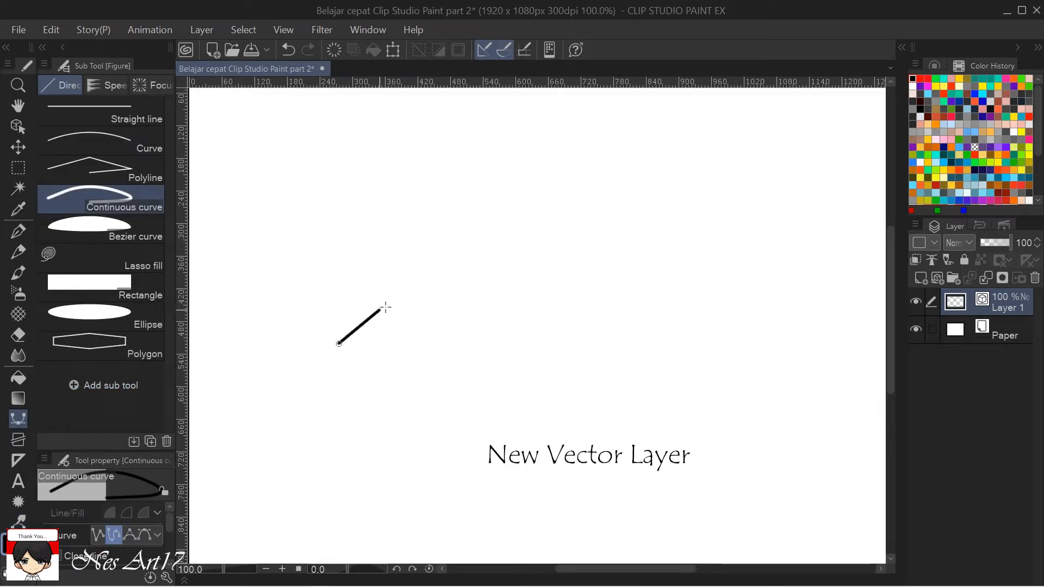
left_click(433, 273)
left_click(520, 156)
left_click(552, 190)
left_click(489, 286)
left_click(424, 351)
left_click(359, 232)
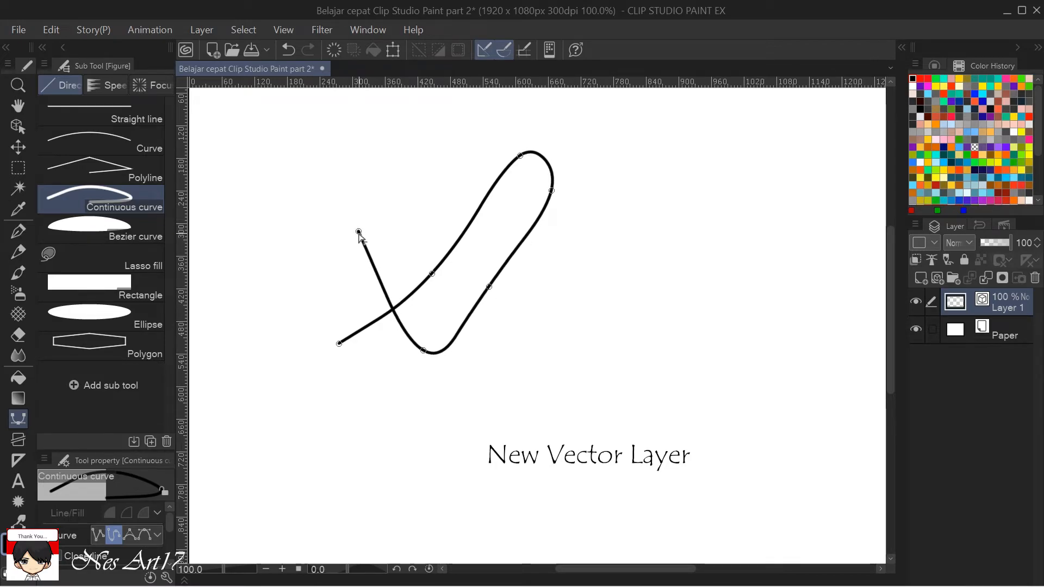
left_click(359, 231)
left_click_drag(390, 344, 416, 301)
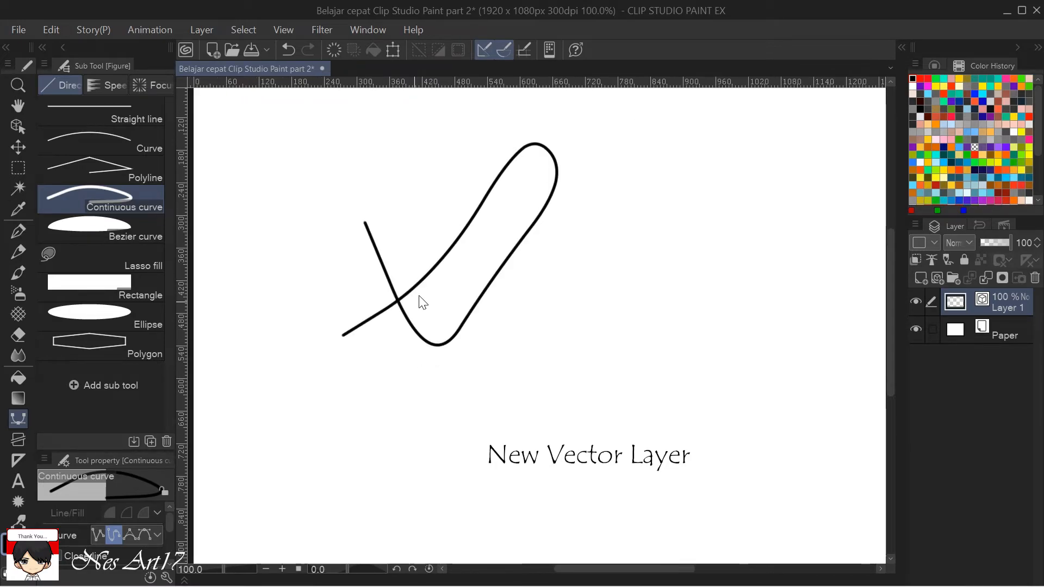
left_click_drag(466, 227, 496, 278)
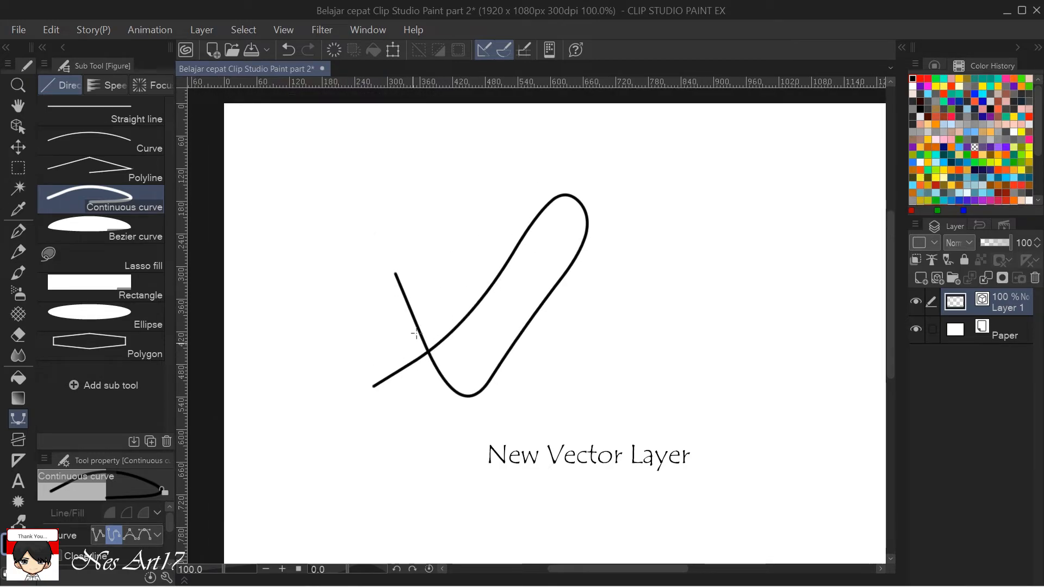
scroll(446, 276, "up", 1)
left_click_drag(492, 275, 541, 247)
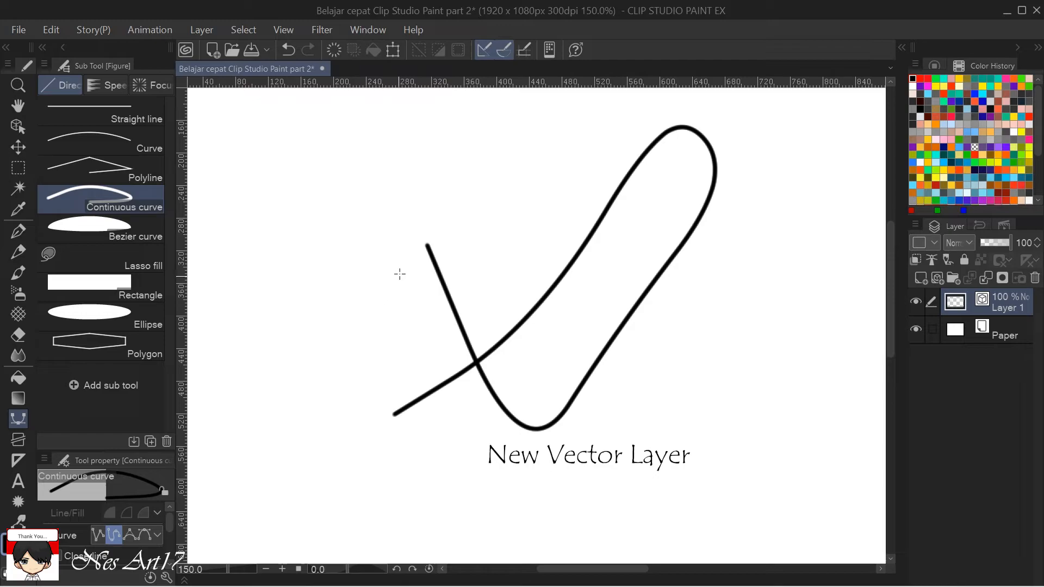
Set the Hard eraser's Vector eraser option to erase only touched areas, test it on the curve's upper loose end, and undo the last stroke.
key("e")
left_click_drag(168, 530, 174, 556)
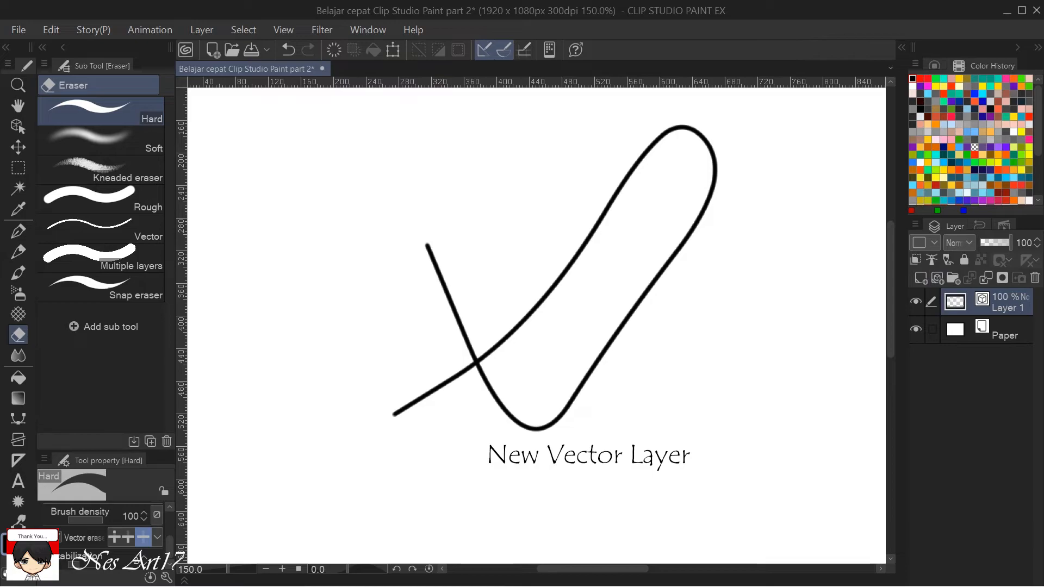
left_click(115, 536)
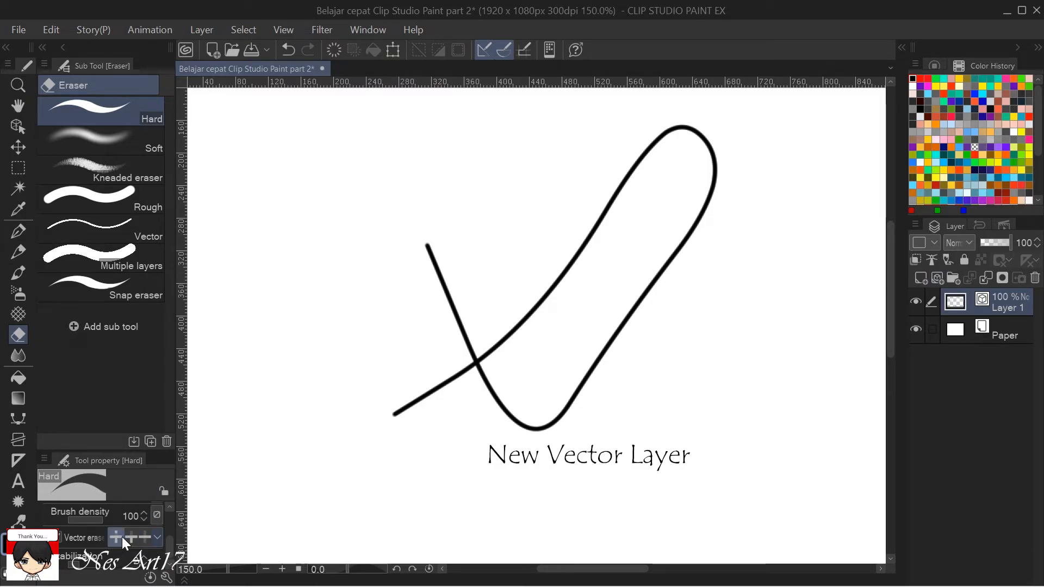
mouse_move(431, 240)
left_mouse_down()
mouse_move(418, 263)
mouse_move(432, 235)
mouse_move(444, 236)
mouse_move(450, 257)
mouse_move(434, 282)
mouse_move(452, 261)
mouse_move(464, 270)
mouse_move(443, 297)
mouse_move(458, 267)
mouse_move(475, 289)
mouse_move(452, 321)
mouse_move(467, 281)
mouse_move(459, 299)
mouse_move(487, 308)
mouse_move(463, 319)
mouse_move(457, 329)
mouse_move(480, 321)
mouse_move(459, 344)
left_mouse_up()
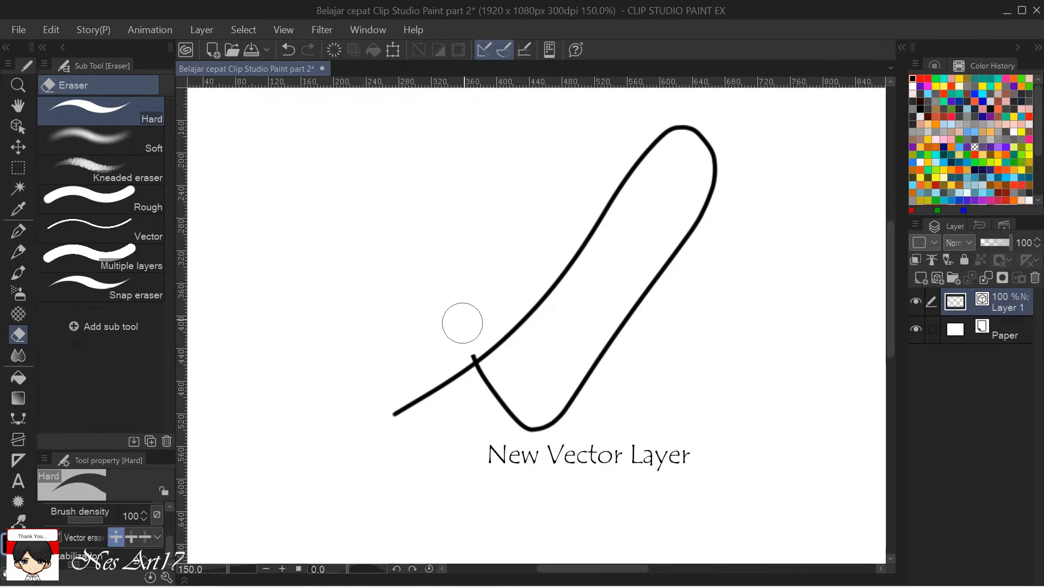
key("ctrl+z")
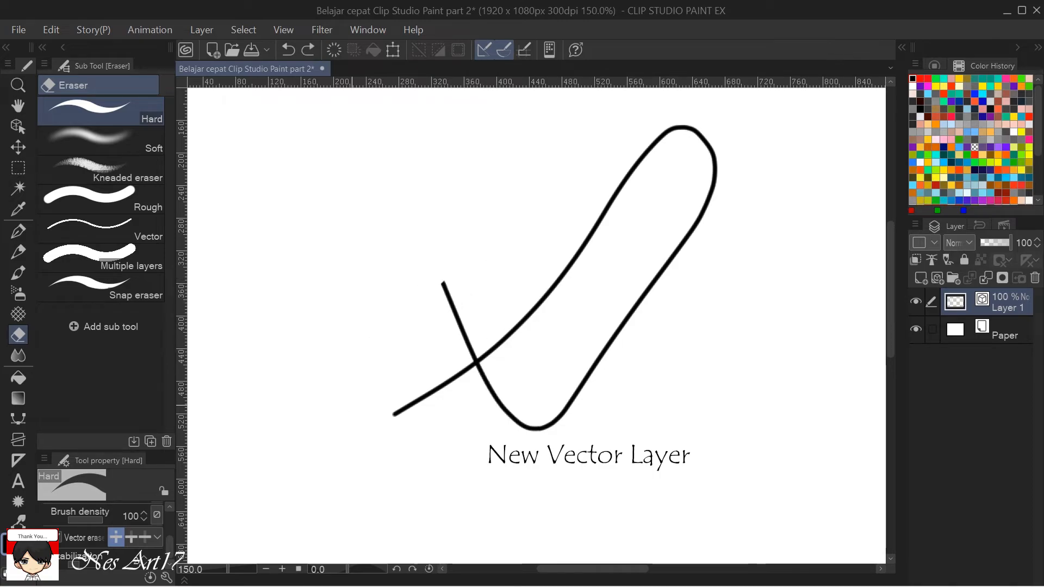
Switch the Vector eraser to erase up to the intersection, try it on the curve's upper loose end, and undo it.
left_click(131, 536)
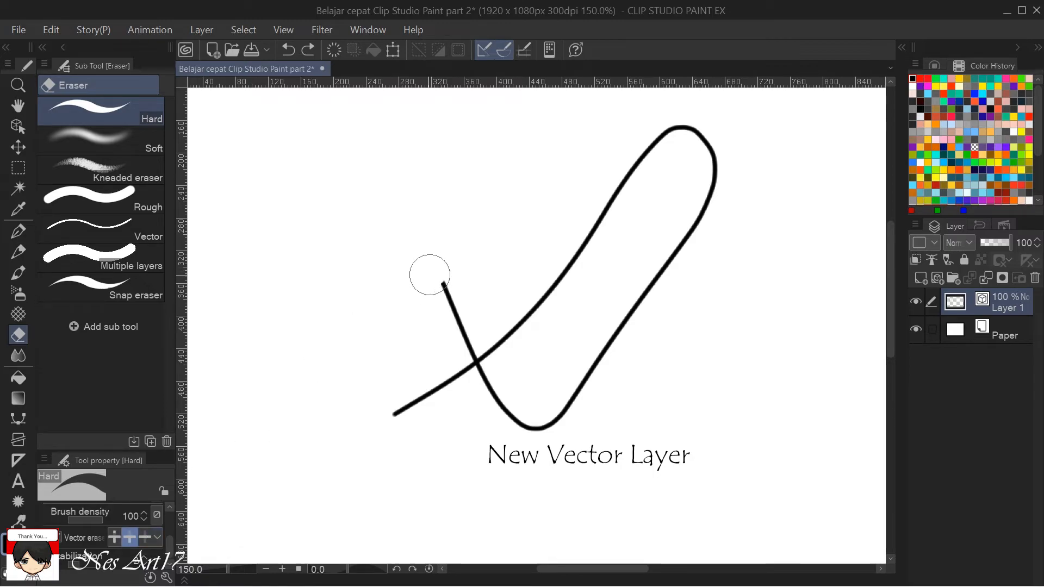
left_click(461, 293)
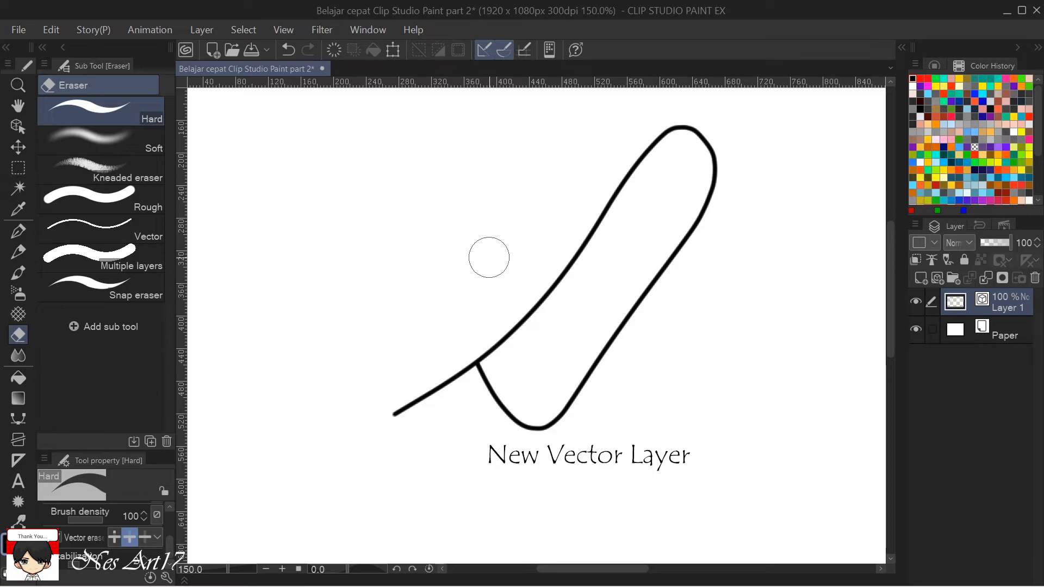
key("ctrl+z")
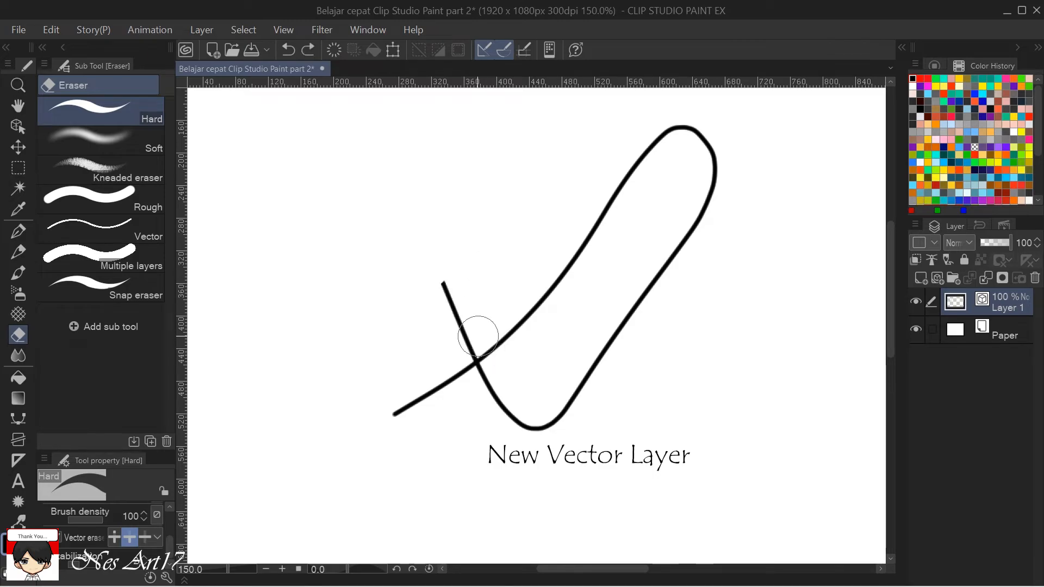
Try erasing both loose ends of the curve back to their crossing point, and undo the erasures.
scroll(478, 337, "up", 8)
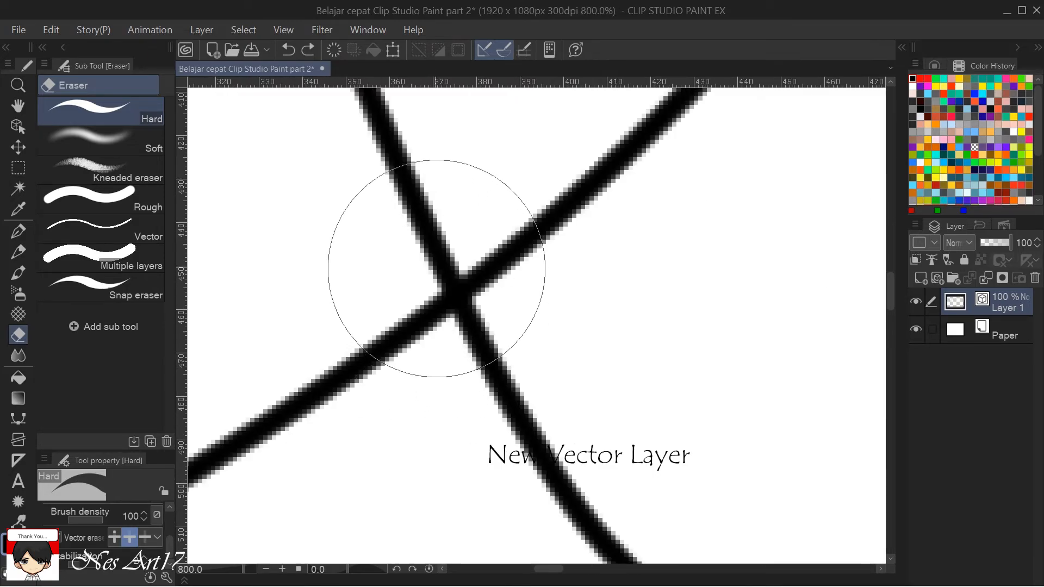
scroll(437, 268, "down", 6)
left_click(408, 163)
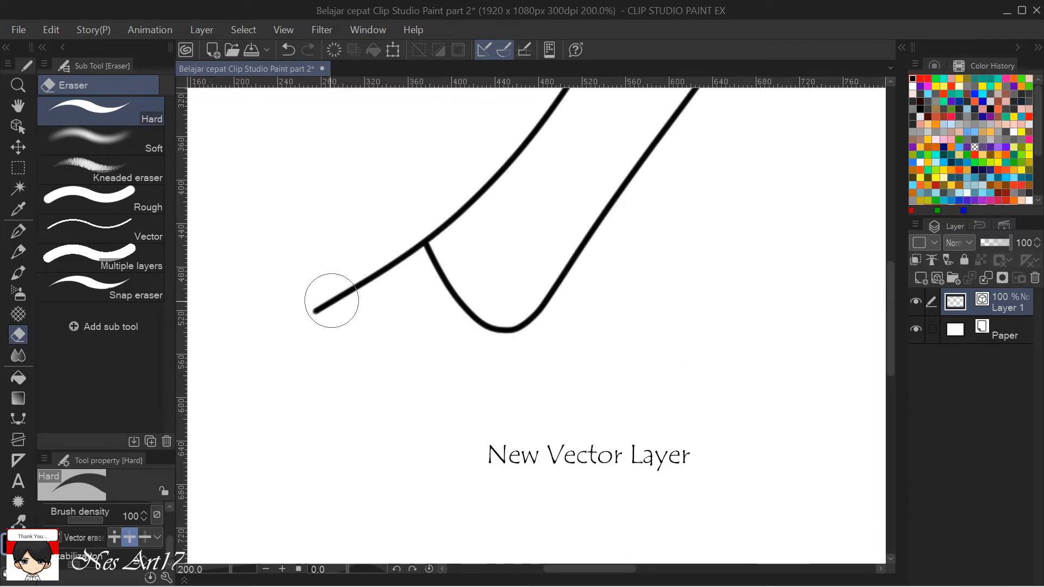
left_click(345, 303)
scroll(353, 340, "down", 2)
scroll(352, 340, "down", 1)
left_click_drag(404, 275, 458, 324)
key("ctrl+z")
key("ctrl+z")
Switch the Vector eraser to whole-line erasing, test it on the curve, and undo the erasure.
left_click(143, 537)
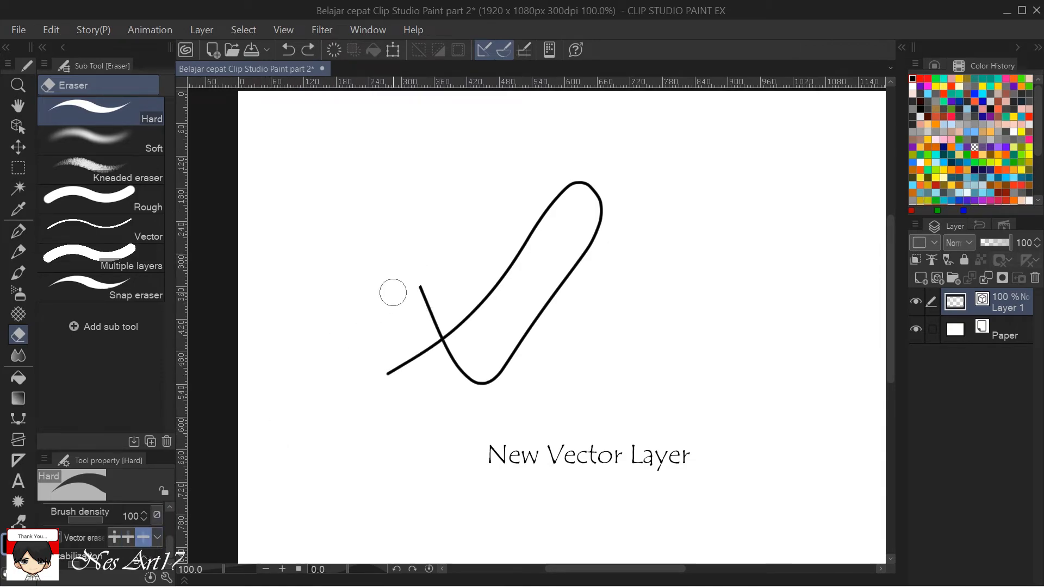
left_click_drag(432, 279, 418, 314)
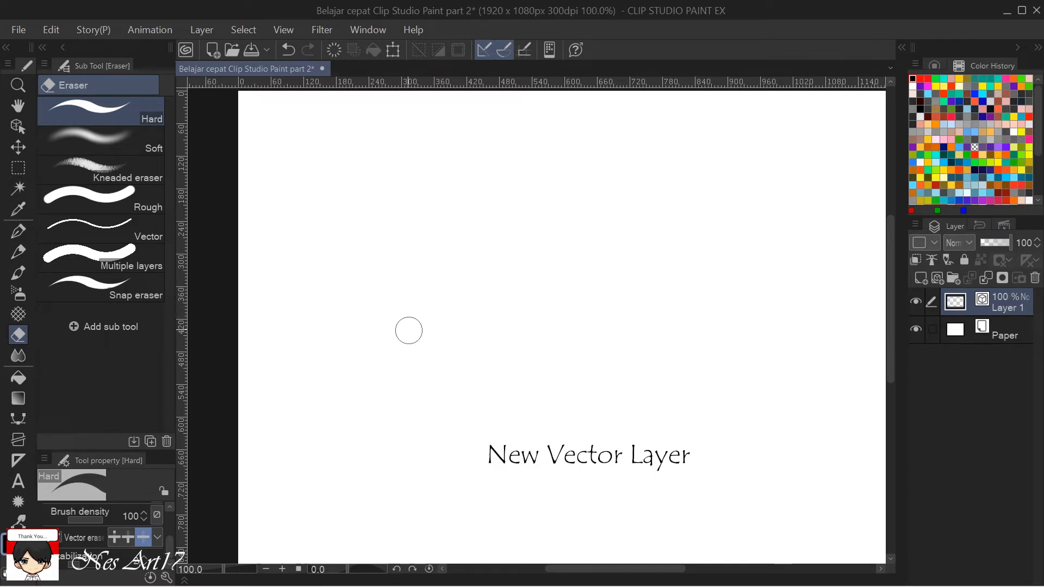
key("ctrl+z")
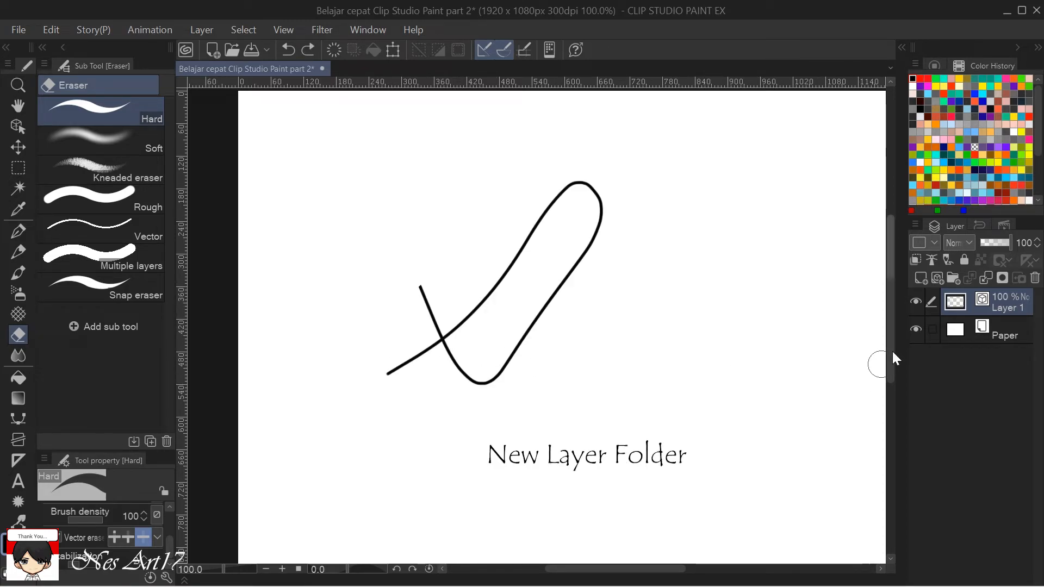
Create a new layer folder above Layer 1 and move Layer 1 into it.
left_click(955, 279)
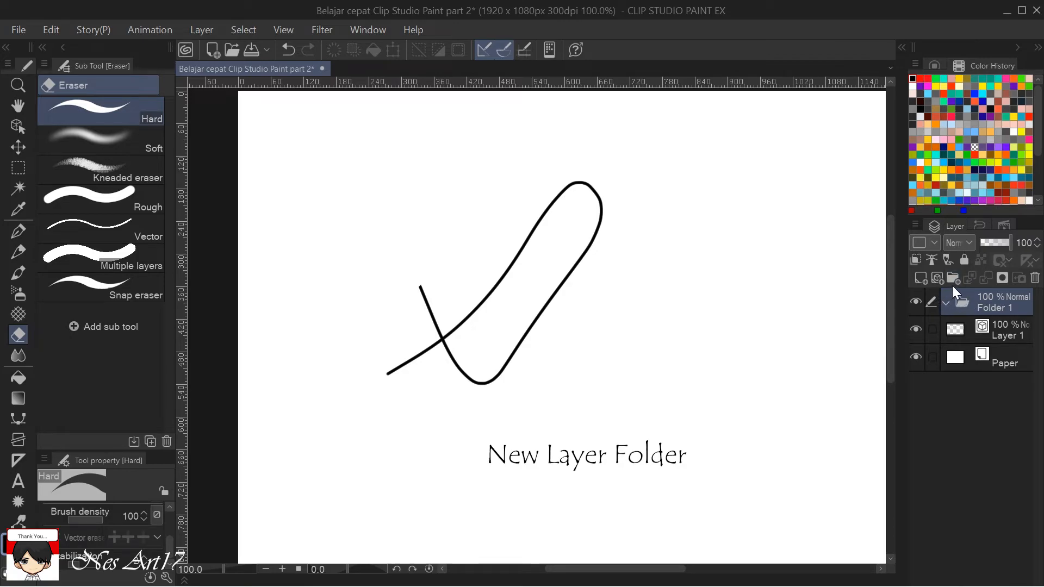
left_click(990, 336)
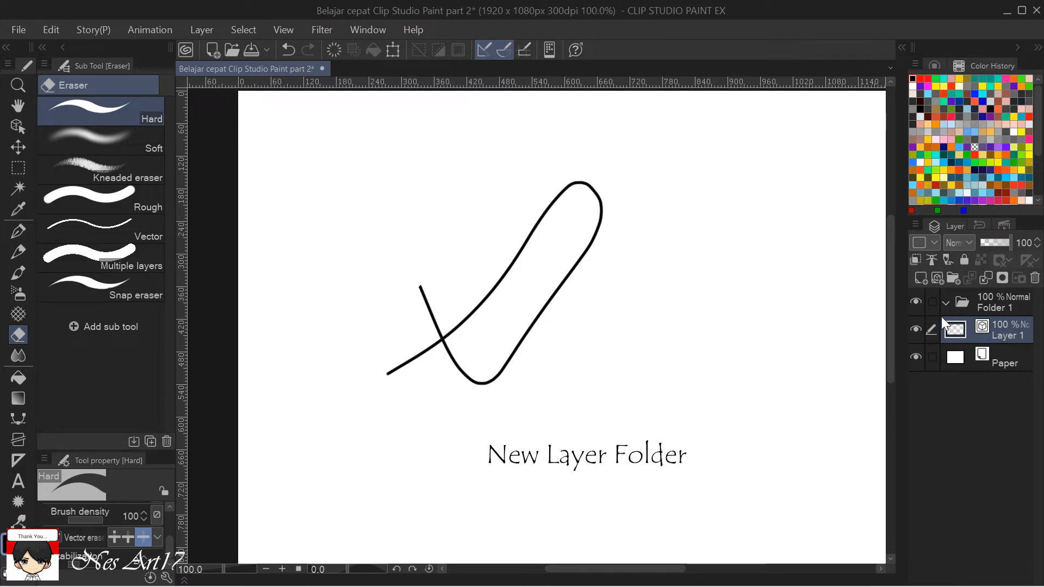
left_click_drag(1010, 328, 1003, 302)
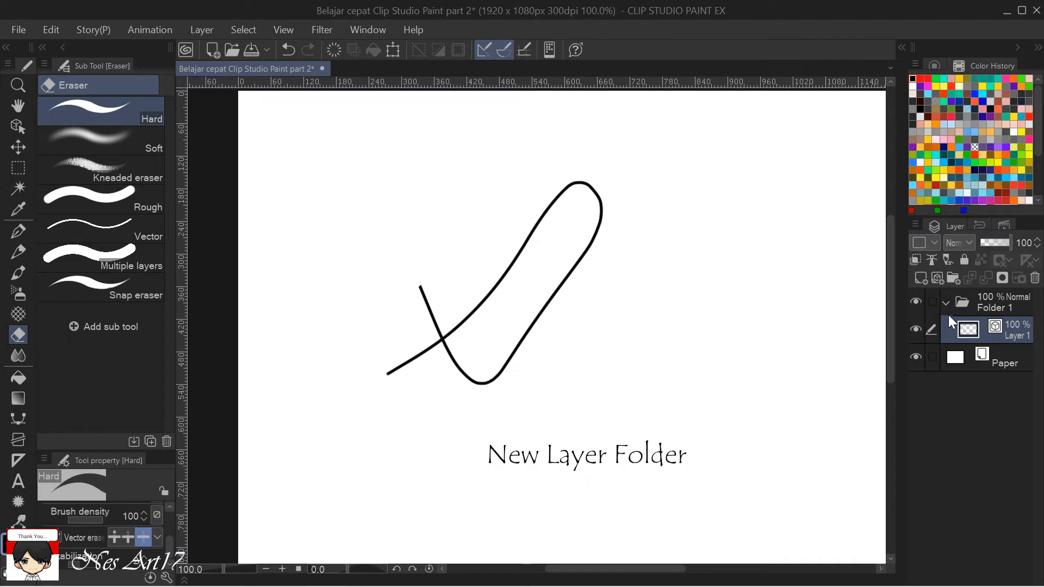
Collapse and expand Folder 1, and move Layer 1 out of the folder to the top of the layer stack.
left_click(944, 299)
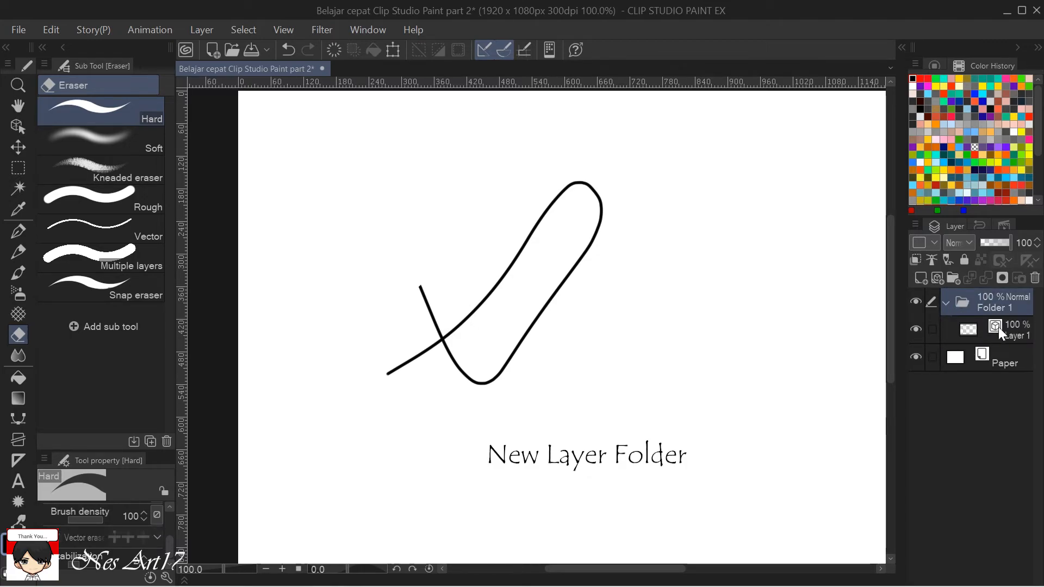
left_click(945, 301)
left_click(947, 302)
left_click(1011, 327)
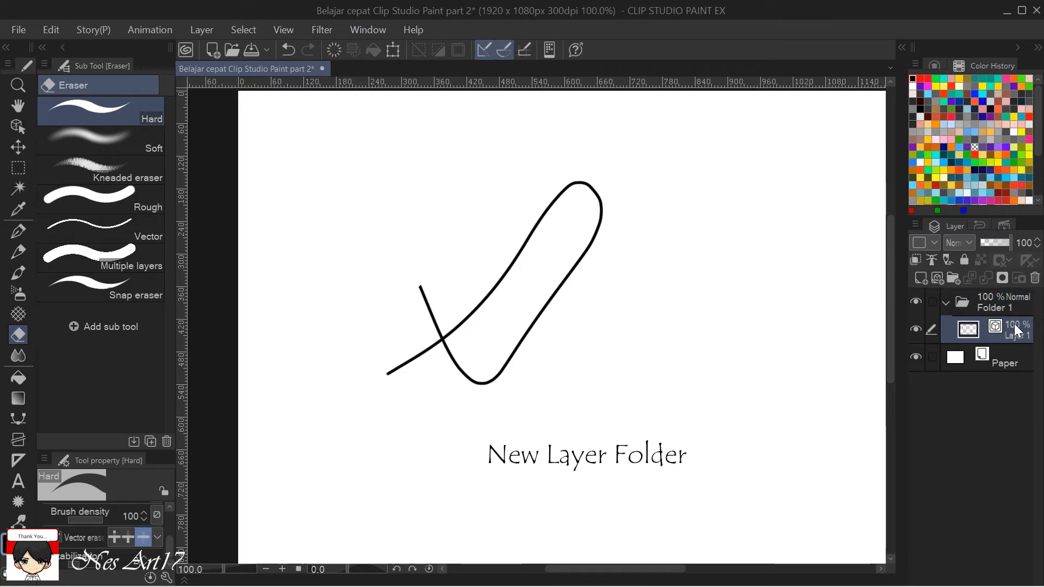
left_click_drag(1013, 327, 1009, 298)
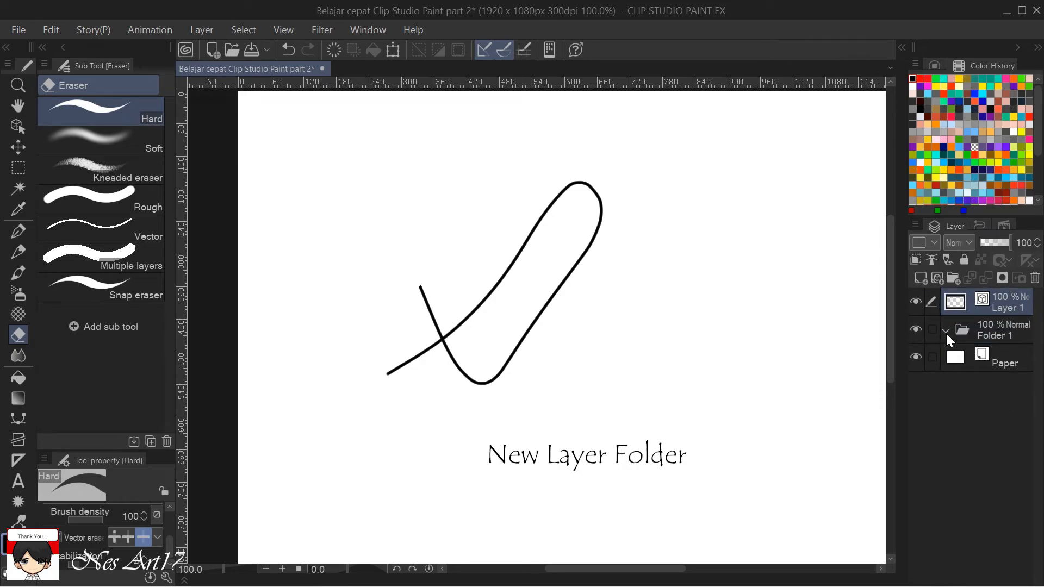
Delete Folder 1 and the vector Layer 1, leaving only the Paper layer.
left_click(1002, 328)
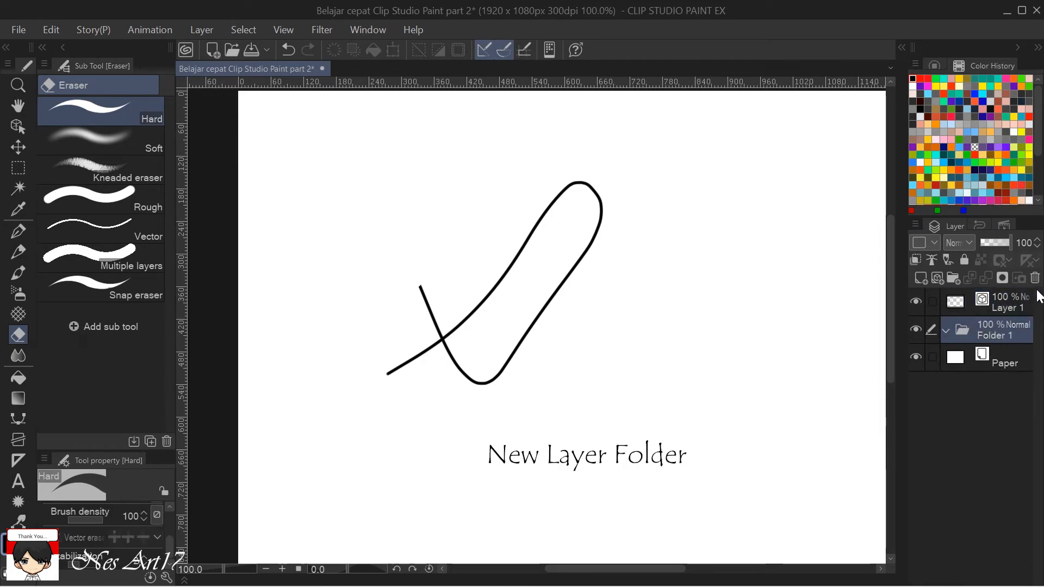
left_click(1035, 279)
left_click(980, 295)
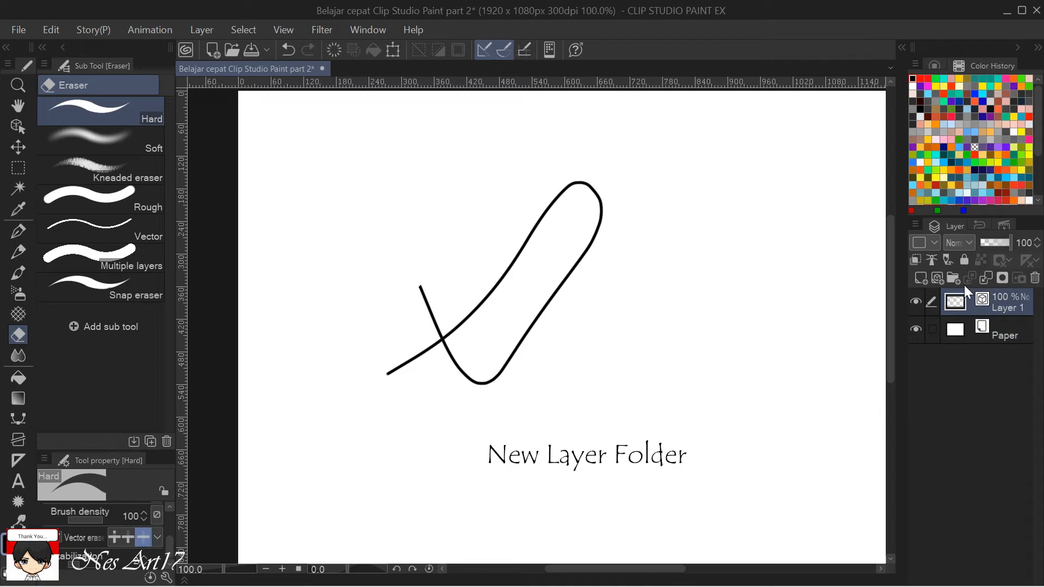
left_click(1034, 278)
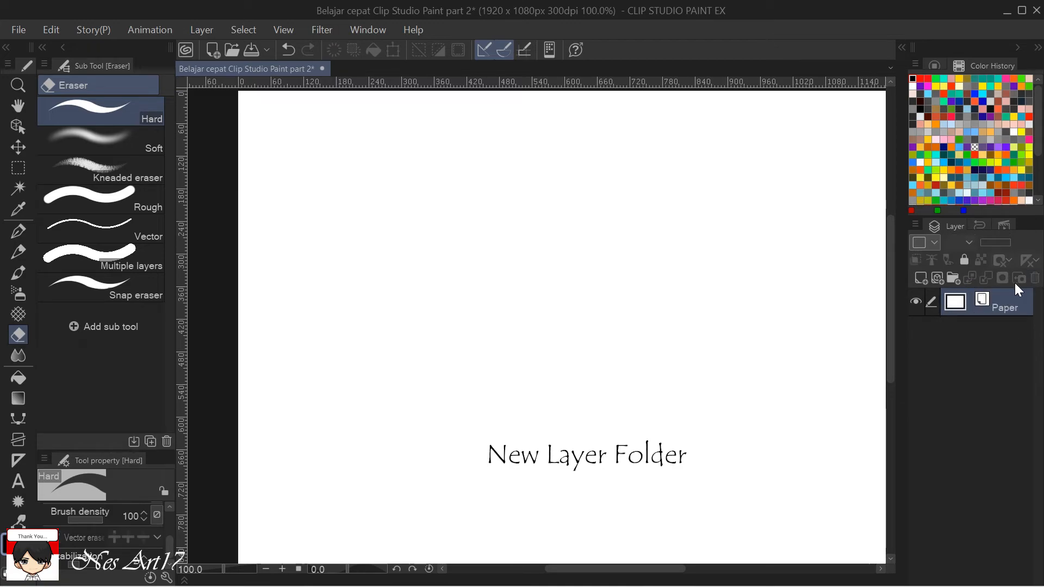
Add a new raster layer and scribble a black diagonal patch on it with the G-pen.
left_click(921, 278)
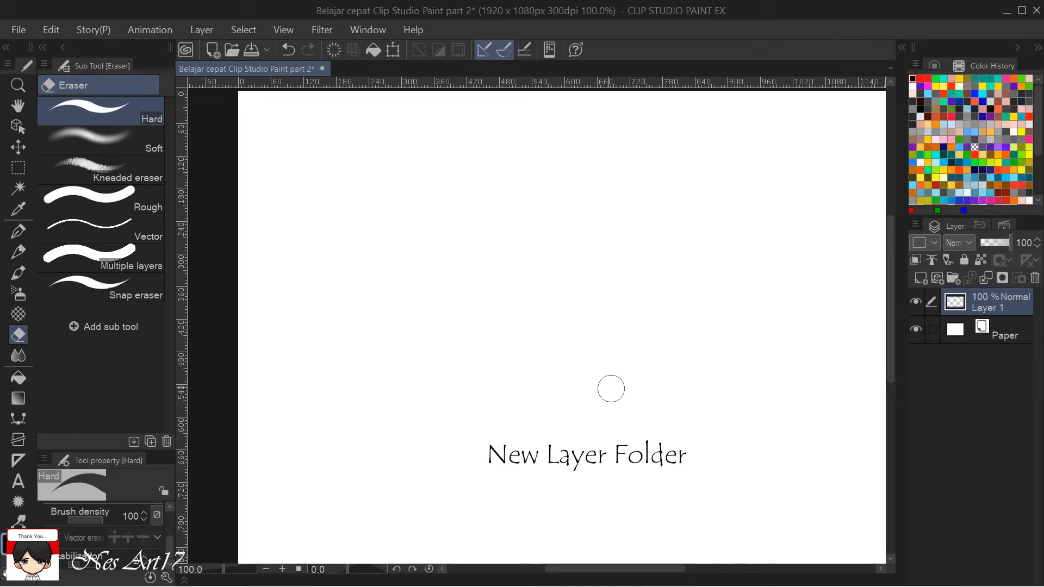
key("p")
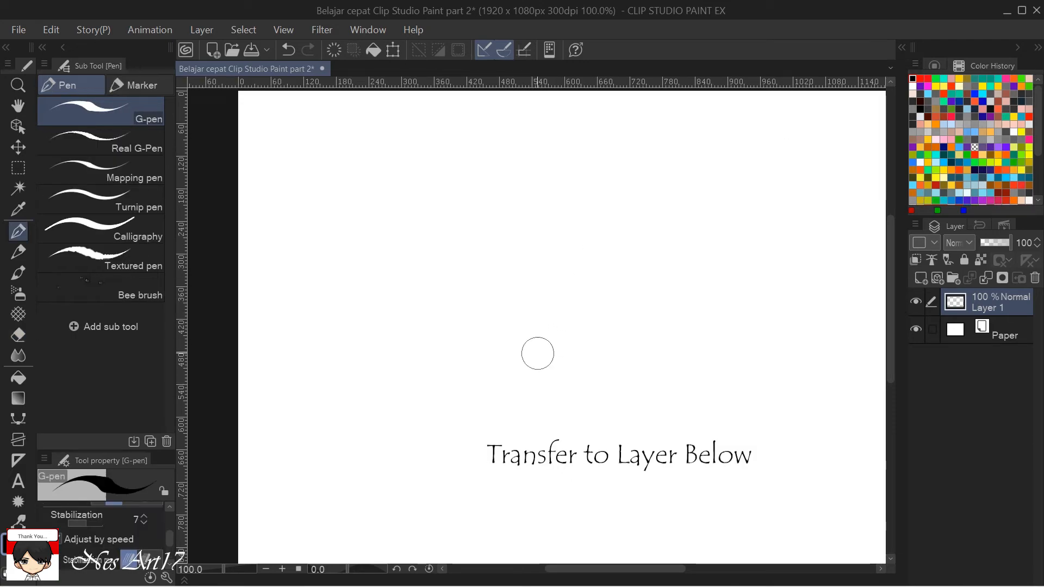
mouse_move(483, 295)
left_mouse_down()
mouse_move(475, 310)
mouse_move(533, 263)
mouse_move(486, 329)
mouse_move(512, 251)
mouse_move(443, 345)
mouse_move(512, 249)
mouse_move(455, 295)
mouse_move(515, 227)
mouse_move(420, 356)
left_mouse_up()
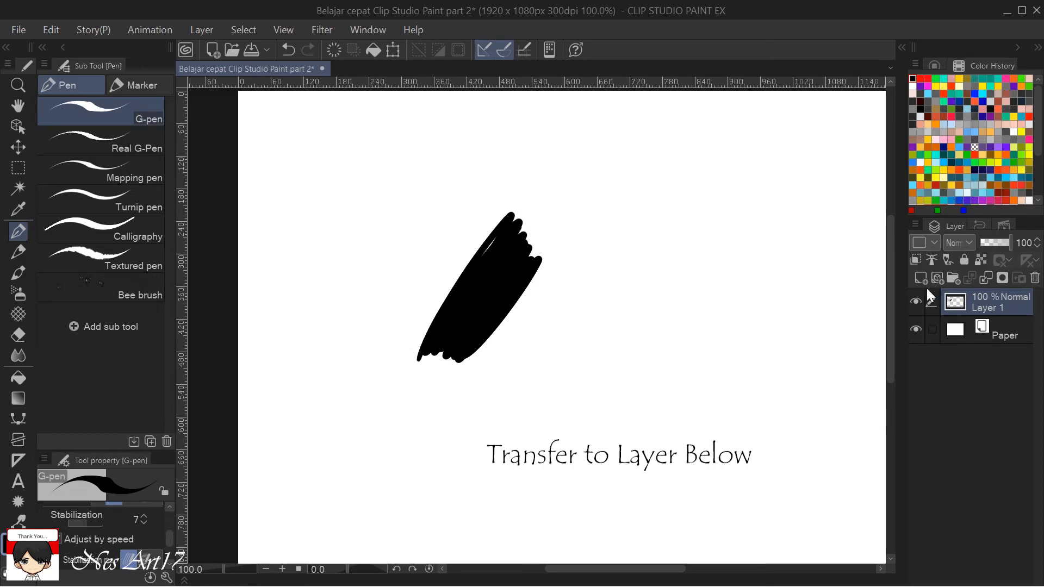
Add a second raster layer and scribble a green diagonal patch on it beside the black patch.
left_click(921, 278)
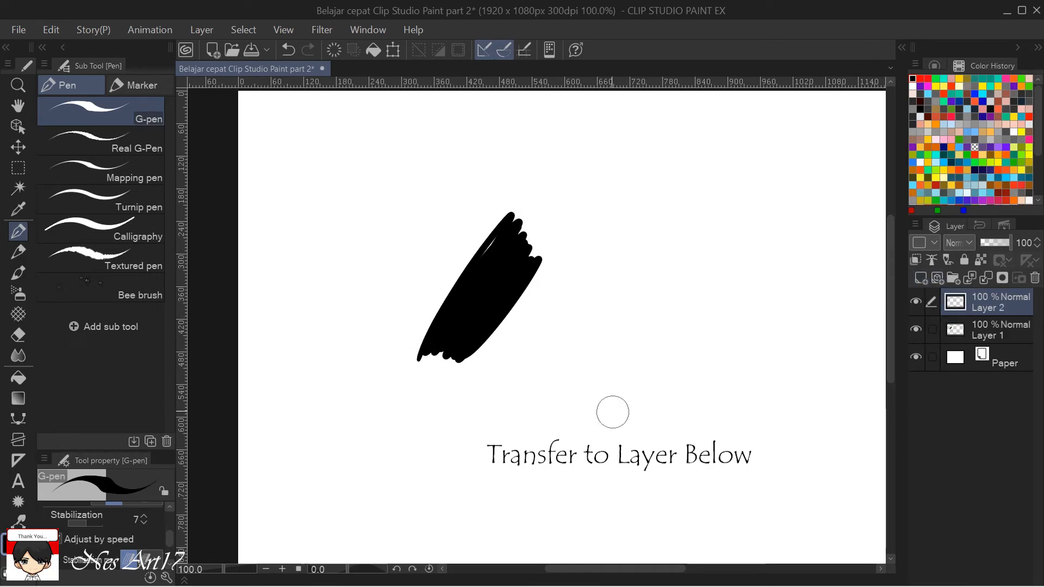
left_click(936, 79)
mouse_move(576, 246)
left_mouse_down()
mouse_move(541, 314)
mouse_move(554, 347)
mouse_move(528, 375)
mouse_move(563, 294)
mouse_move(524, 331)
mouse_move(547, 340)
mouse_move(568, 311)
mouse_move(535, 427)
left_mouse_up()
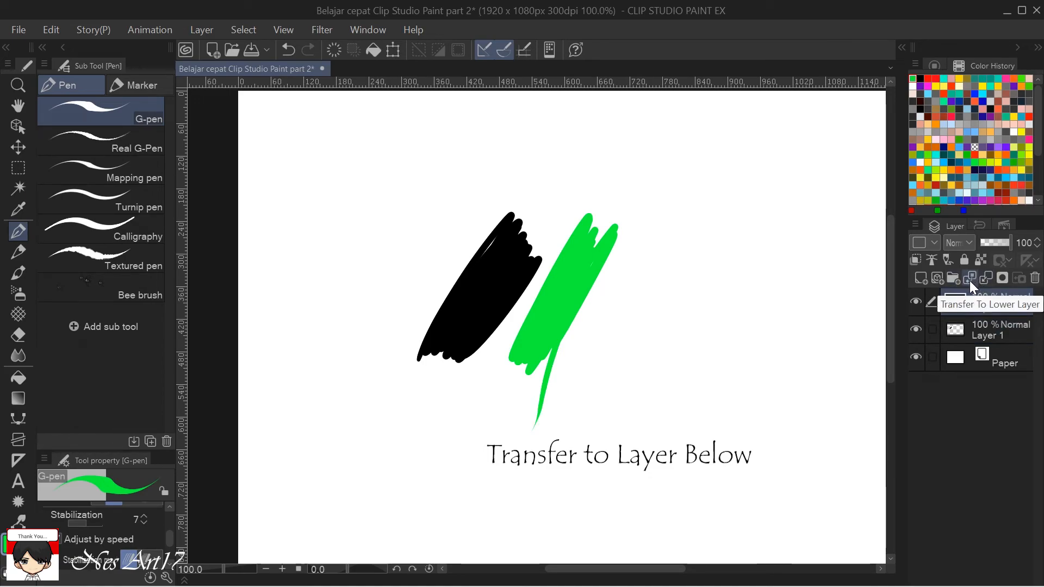
key("ctrl+minus")
key("ctrl+minus")
key("space")
left_click_drag(795, 373, 714, 382)
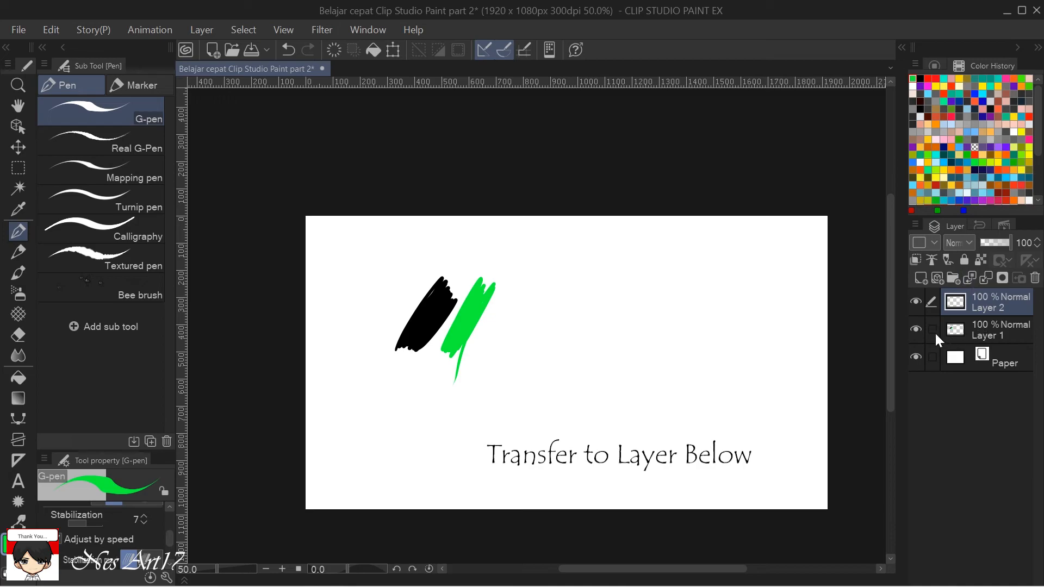
scroll(792, 326, "up", 1)
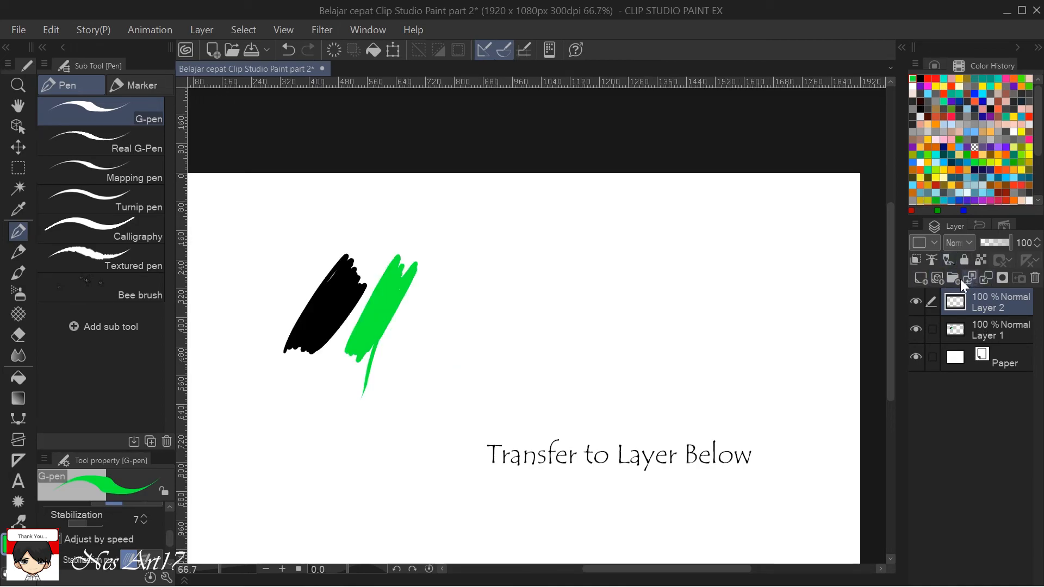
left_click_drag(724, 385, 834, 375)
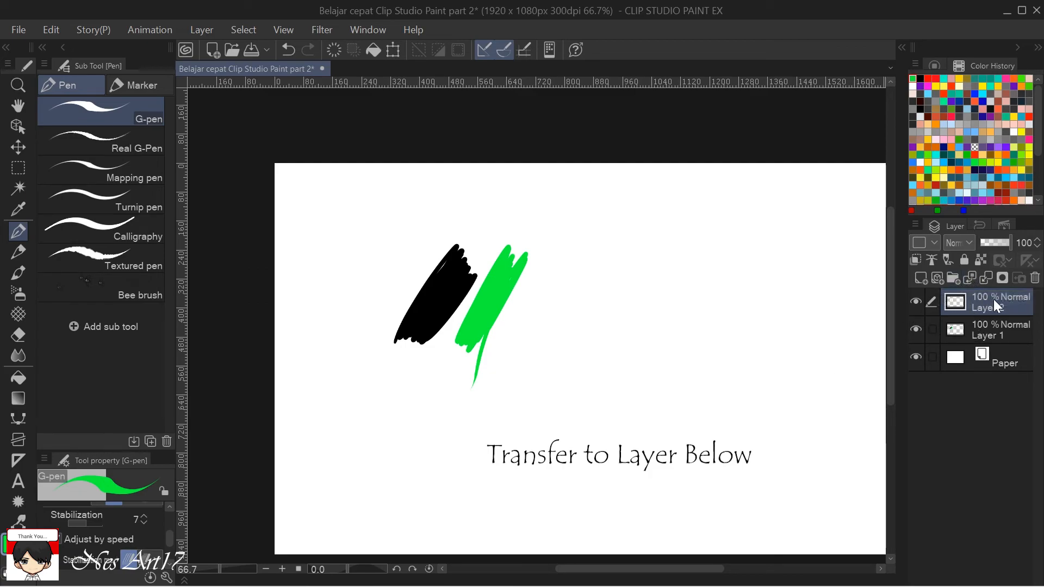
Hide Layer 1 and show it again to check which of the scribbled patches it holds.
left_click(916, 330)
scroll(712, 358, "down", 1)
scroll(712, 359, "down", 1)
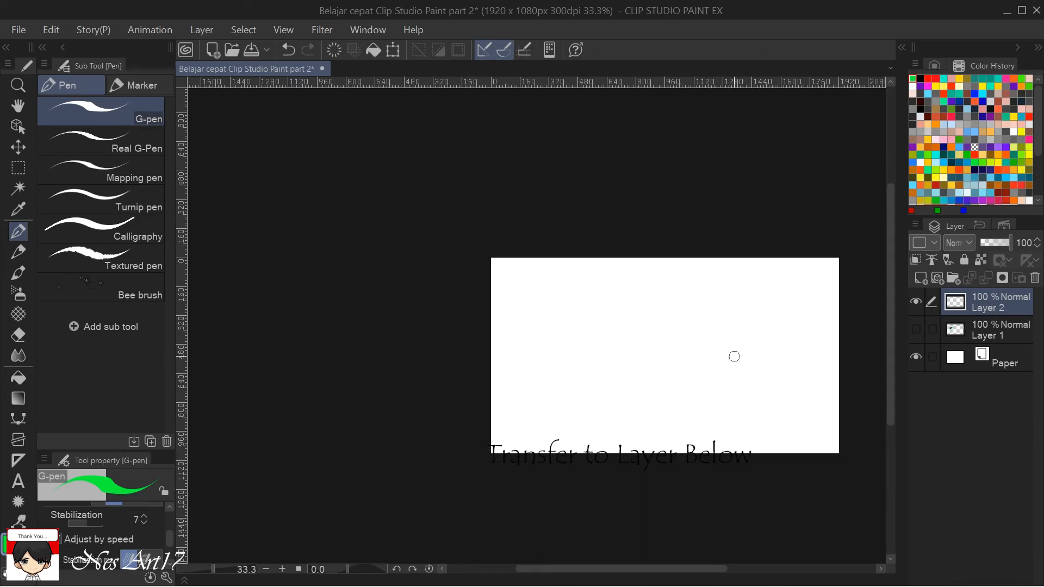
left_click(991, 326)
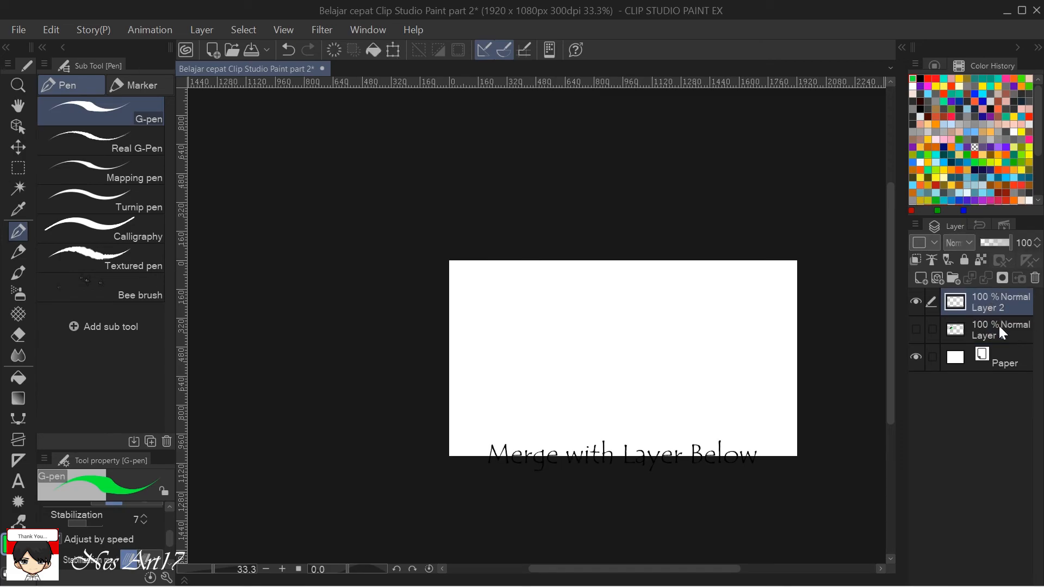
left_click(998, 326)
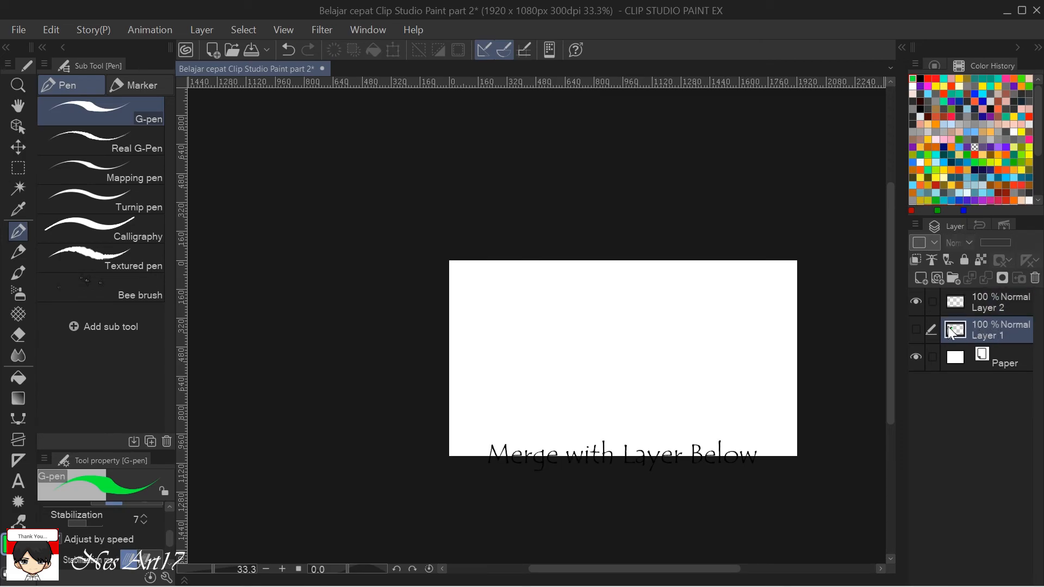
left_click(916, 329)
key("ctrl+plus")
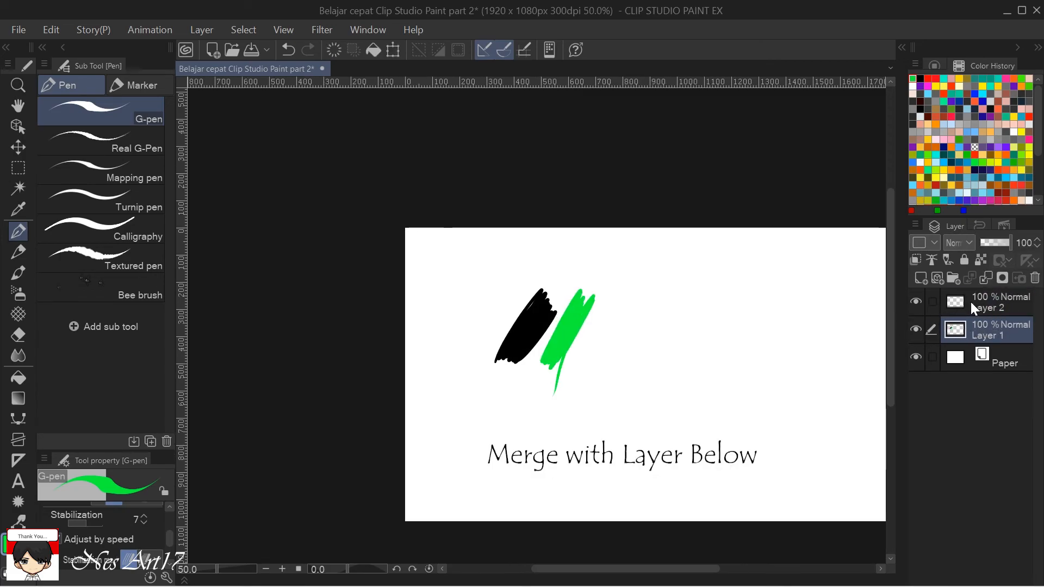
Replace the emptied Layer 2 with a new raster layer and scribble a red diagonal patch on it beside the green patch.
left_click(1021, 304)
left_click(1035, 279)
left_click(920, 278)
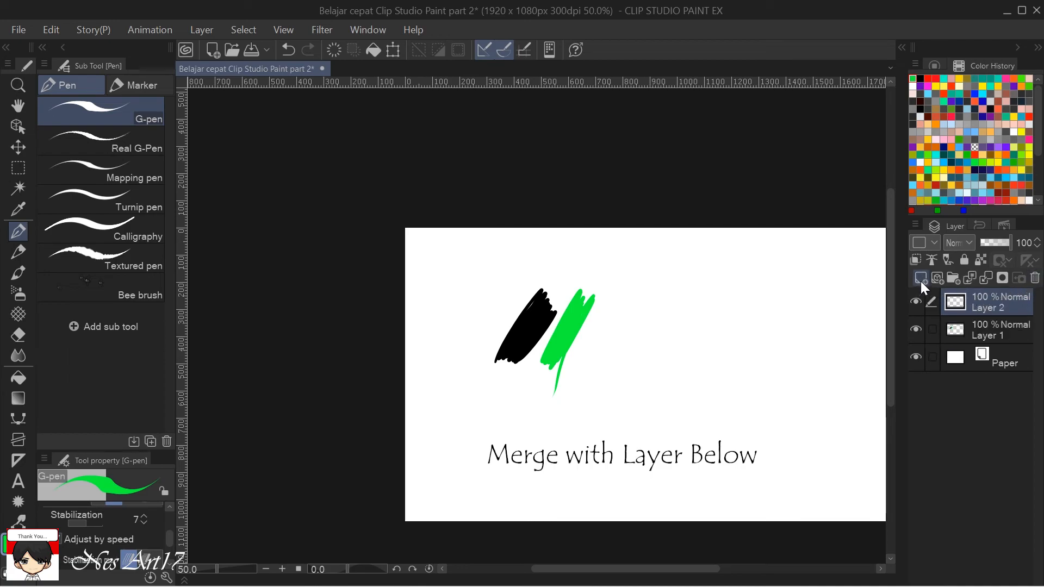
left_click(935, 78)
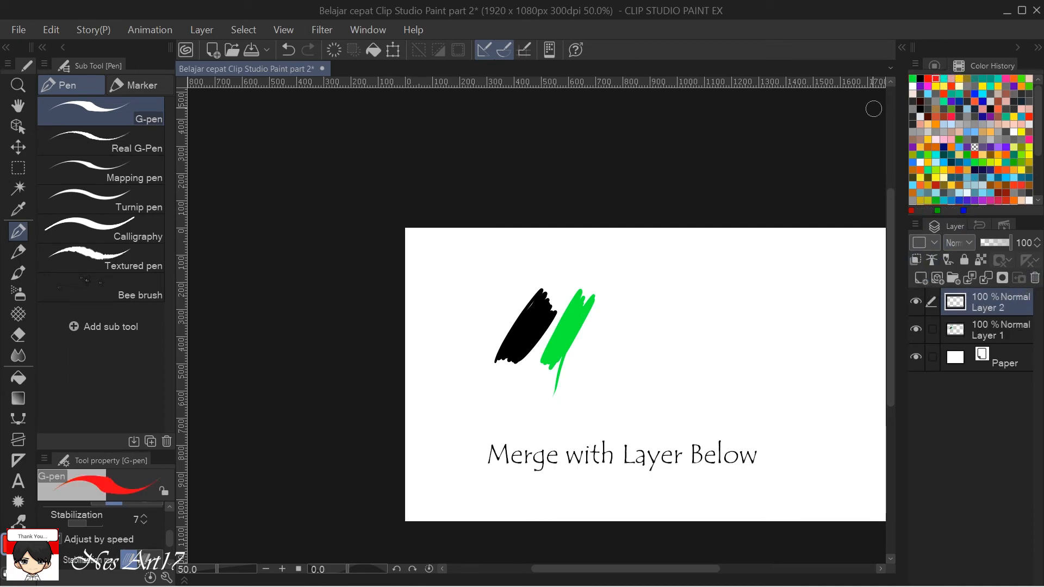
mouse_move(660, 339)
left_mouse_down()
mouse_move(618, 361)
mouse_move(636, 348)
mouse_move(629, 374)
mouse_move(643, 394)
left_mouse_up()
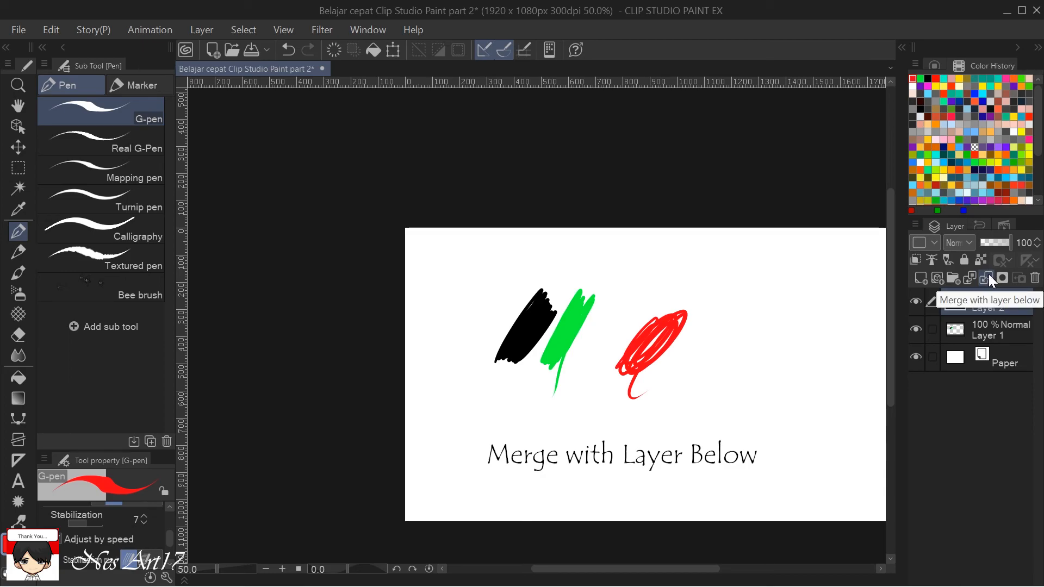
Merge the red patch's layer with Layer 1 below, and toggle the merged layer's visibility to check its contents.
left_click(987, 275)
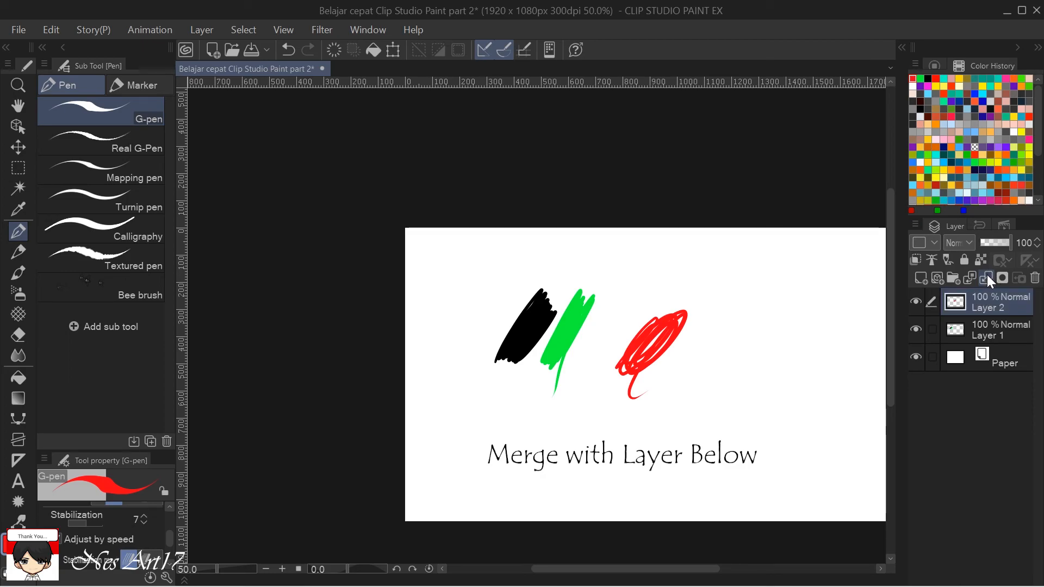
left_click(916, 302)
left_click(917, 302)
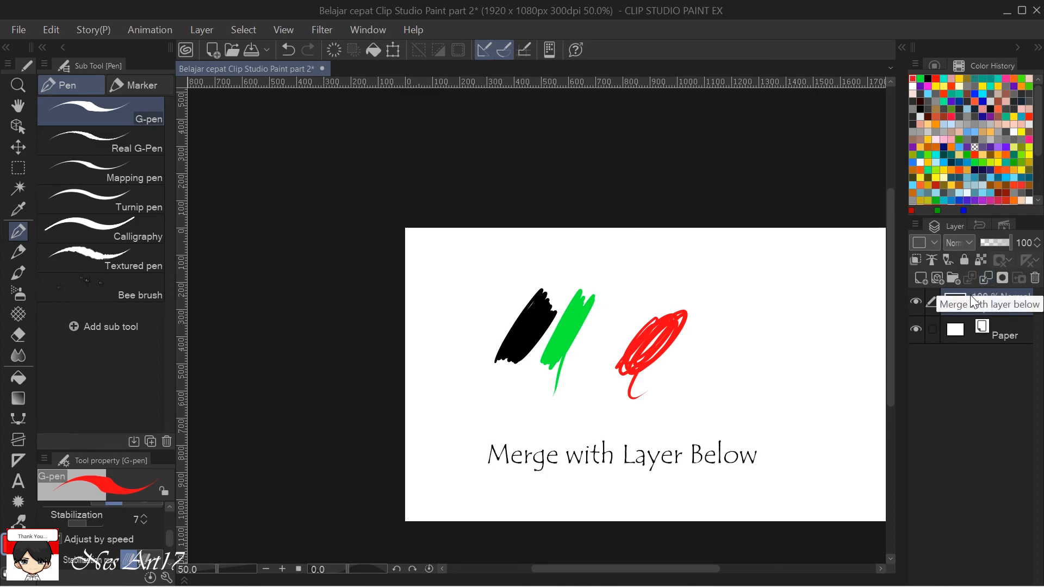
left_click(916, 302)
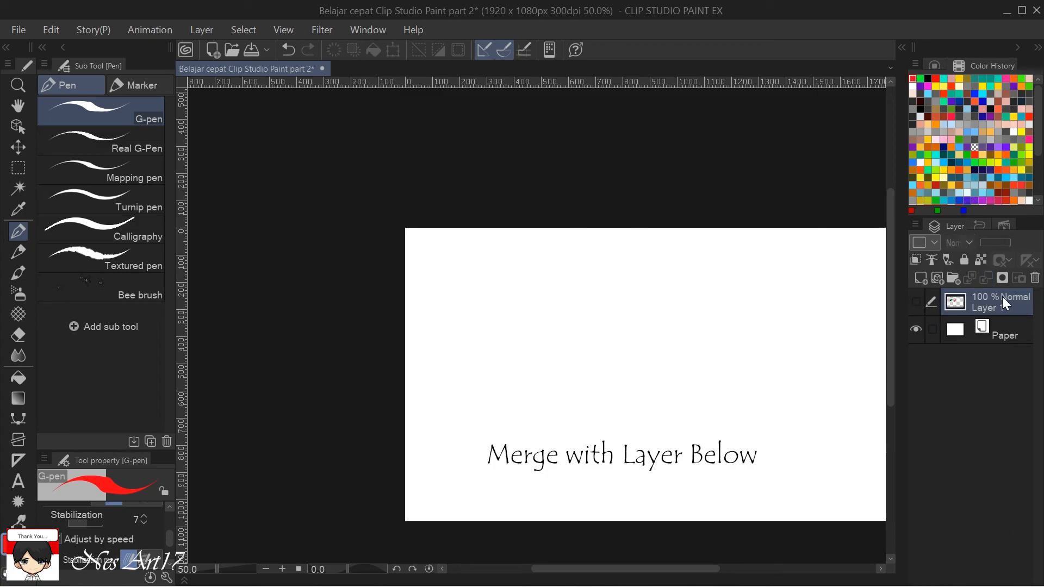
left_click(916, 302)
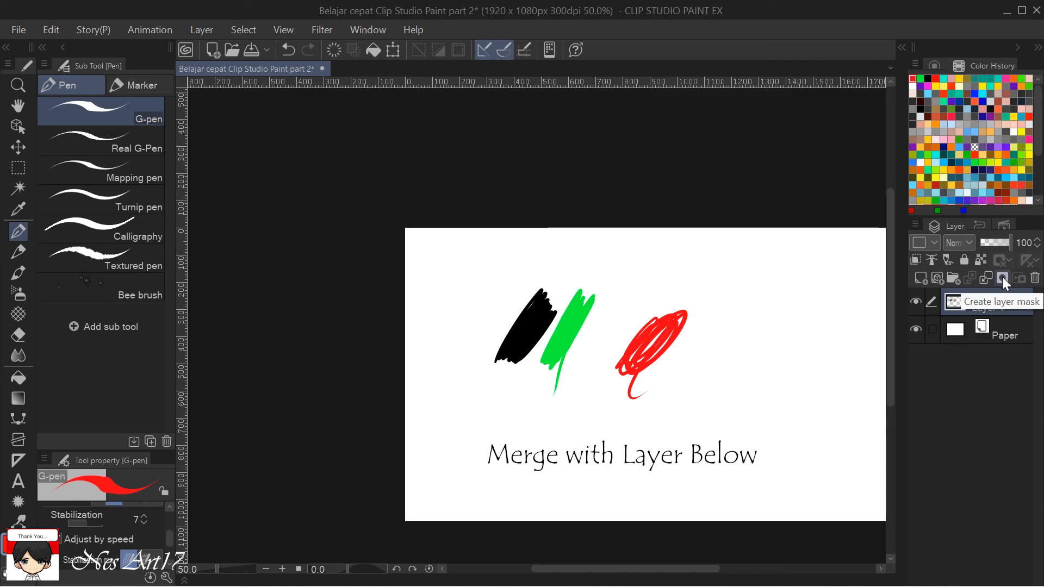
Delete the merged Layer 1, leaving only the Paper layer.
left_click(1035, 278)
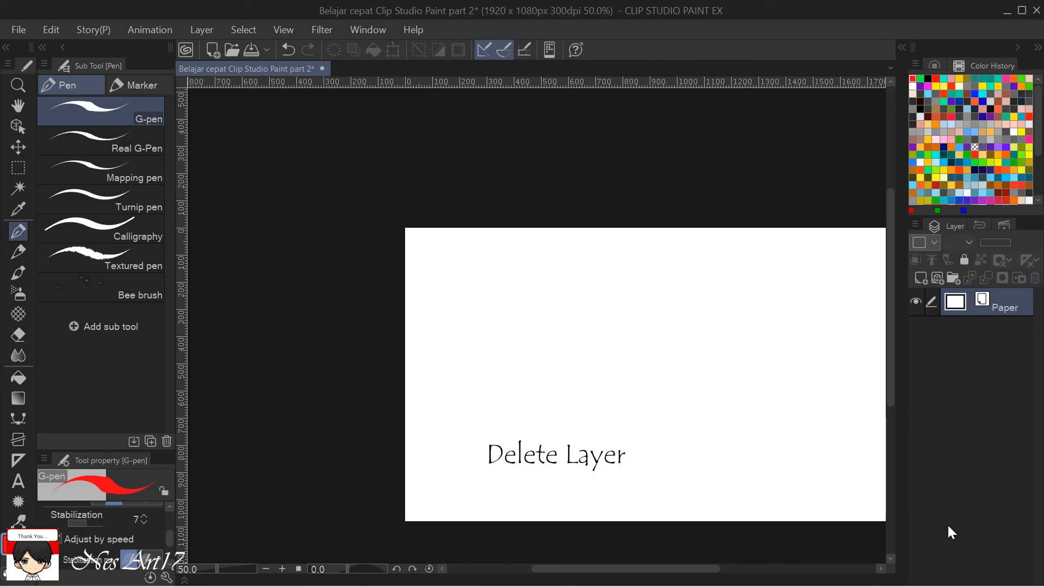